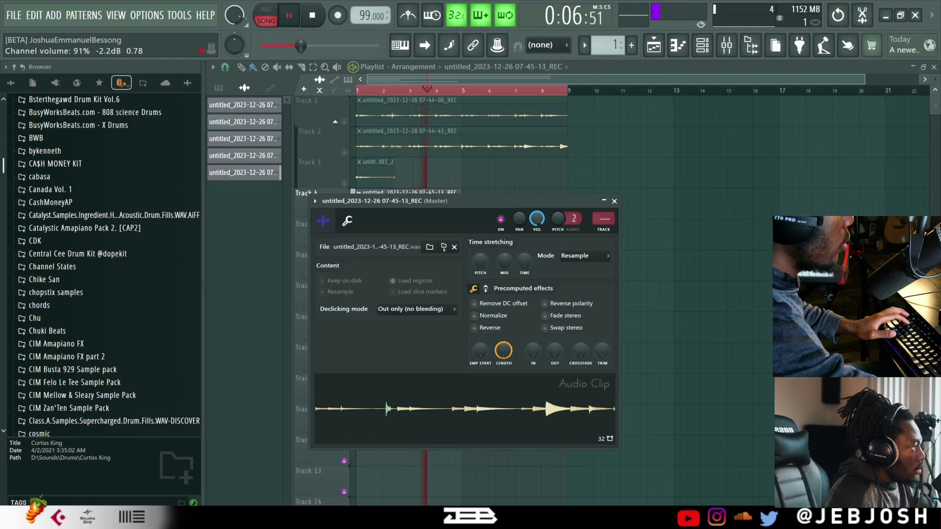
Place a second copy of the Track 4 recording at bar 5, directly after the first one, and stop playback
{"action": "key", "text": "Escape"}
{"action": "left_click", "coordinate": [473, 202]}
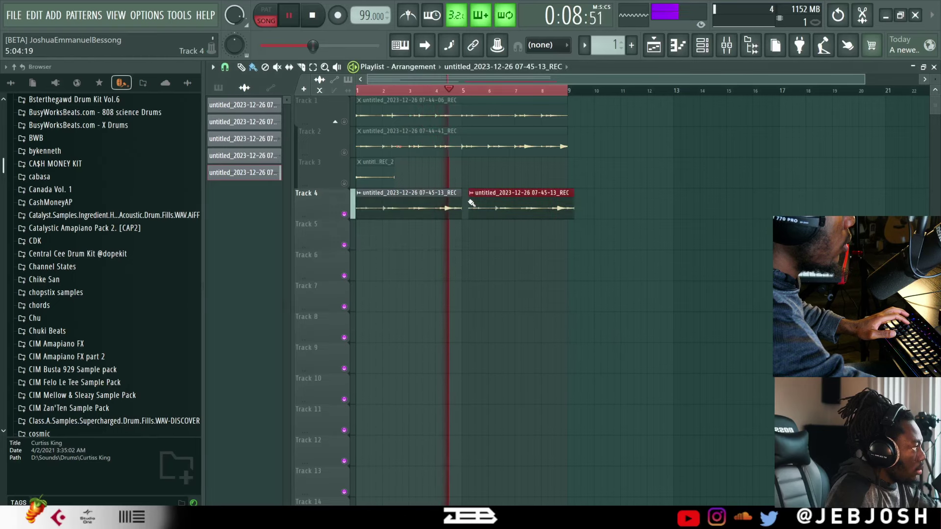
{"action": "key", "text": "space"}
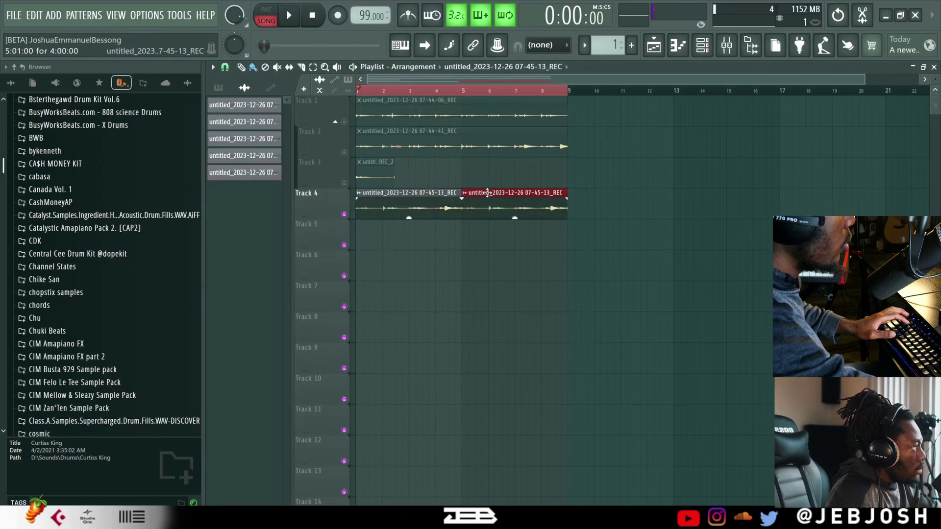
Raise the Trim of the Track 4 recording in its audio clip settings and audition the loop
{"action": "double_click", "coordinate": [447, 196]}
{"action": "key", "text": "space"}
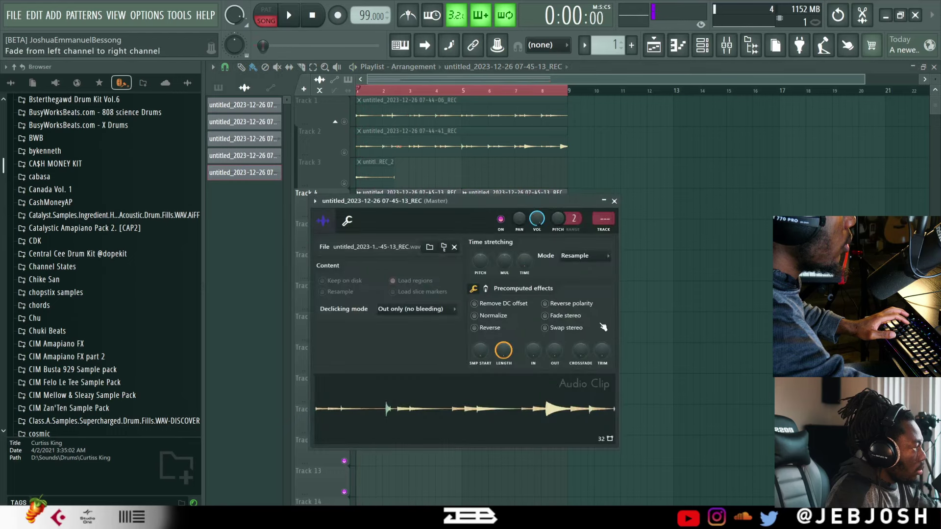
{"action": "key", "text": "space"}
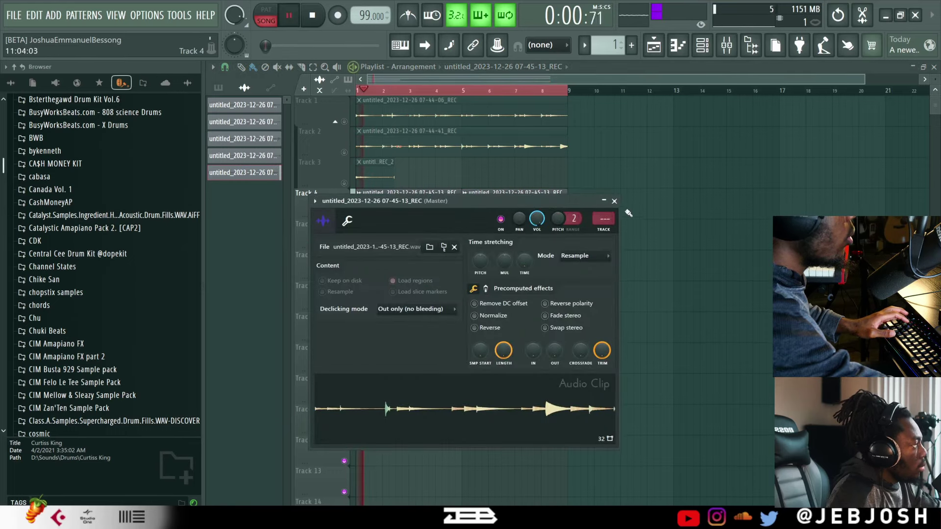
{"action": "left_click", "coordinate": [615, 201]}
{"action": "double_click", "coordinate": [418, 206]}
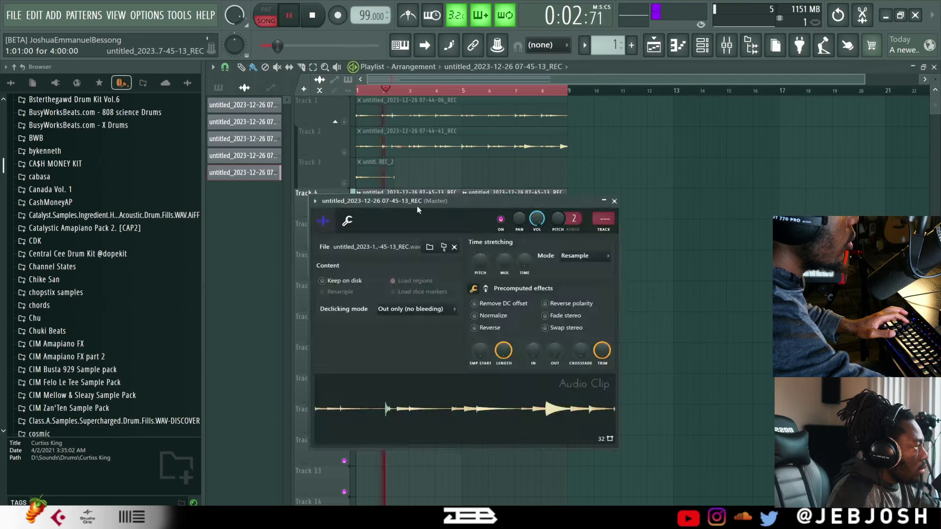
{"action": "left_click", "coordinate": [614, 202]}
{"action": "key", "text": "space"}
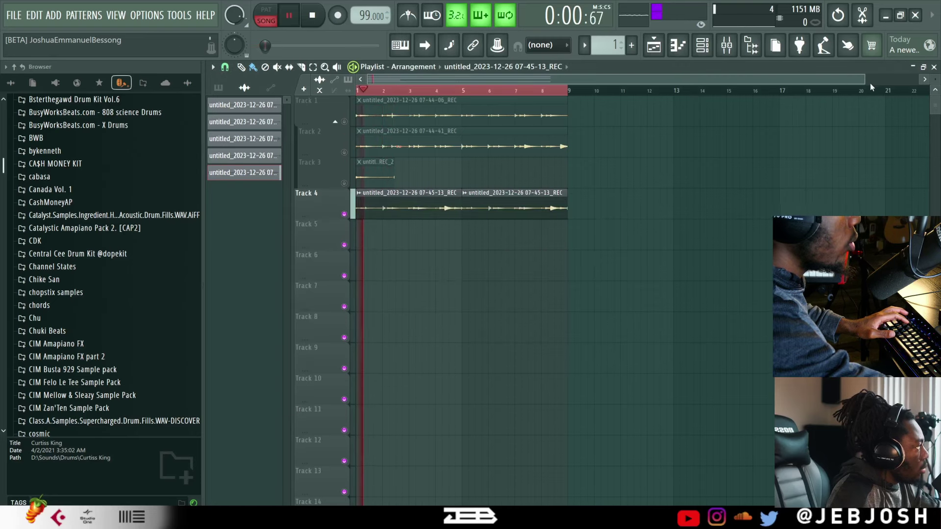
Solo Track 1, play it back, and slice its recording at bar 2
{"action": "left_click_drag", "start_coordinate": [864, 79], "coordinate": [559, 111]}
{"action": "scroll", "coordinate": [451, 269], "scroll_direction": "down", "scroll_amount": 1}
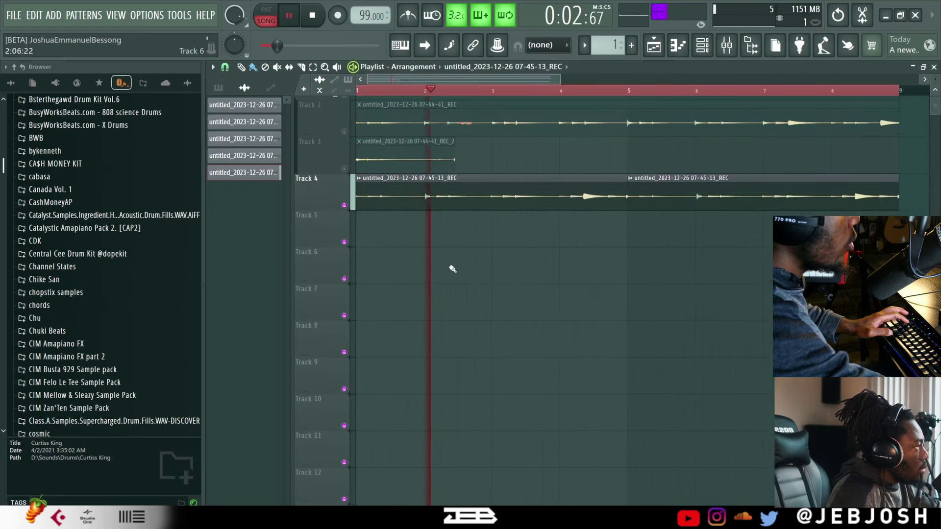
{"action": "scroll", "coordinate": [433, 266], "scroll_direction": "up", "scroll_amount": 1}
{"action": "key", "text": "space"}
{"action": "key", "text": "space"}
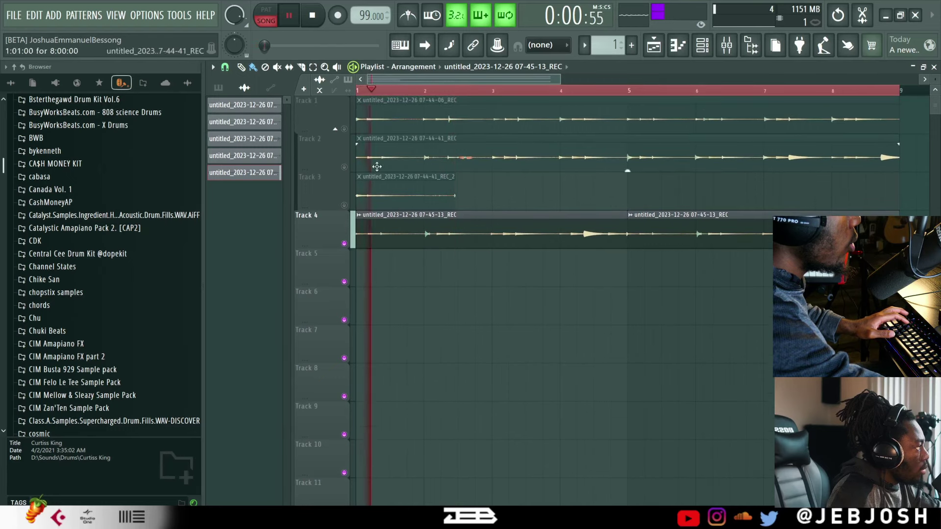
{"action": "right_click", "coordinate": [344, 130]}
{"action": "key", "text": "space"}
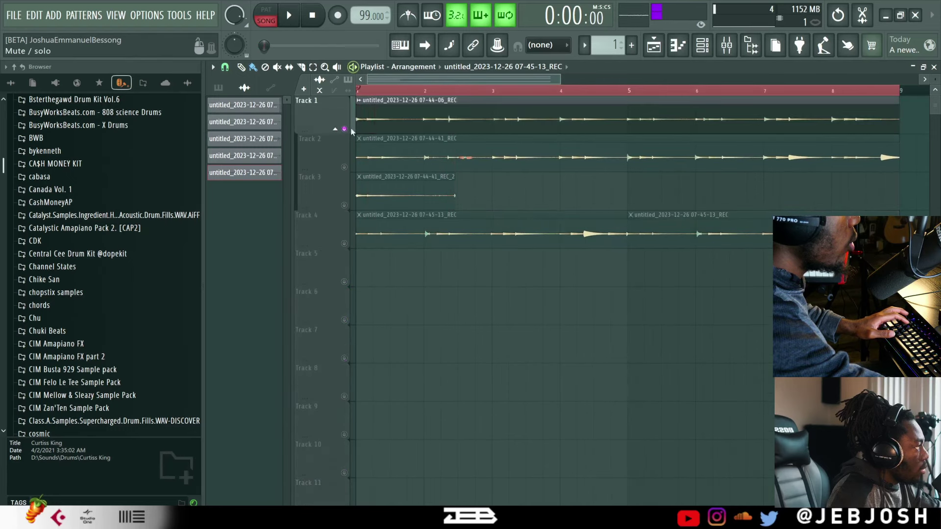
{"action": "key", "text": "space"}
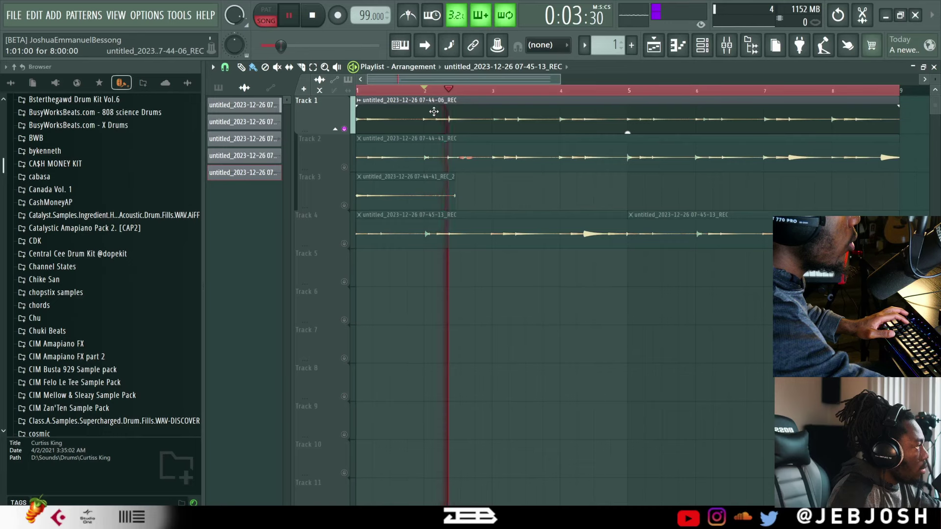
{"action": "key", "text": "space"}
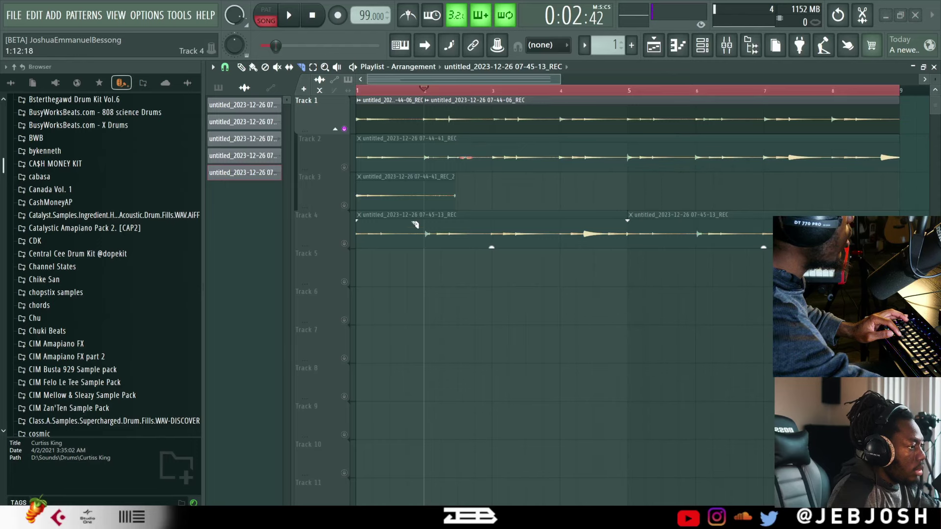
Raise the Trim of the Track 1 recording in its audio clip settings
{"action": "left_click", "coordinate": [726, 46]}
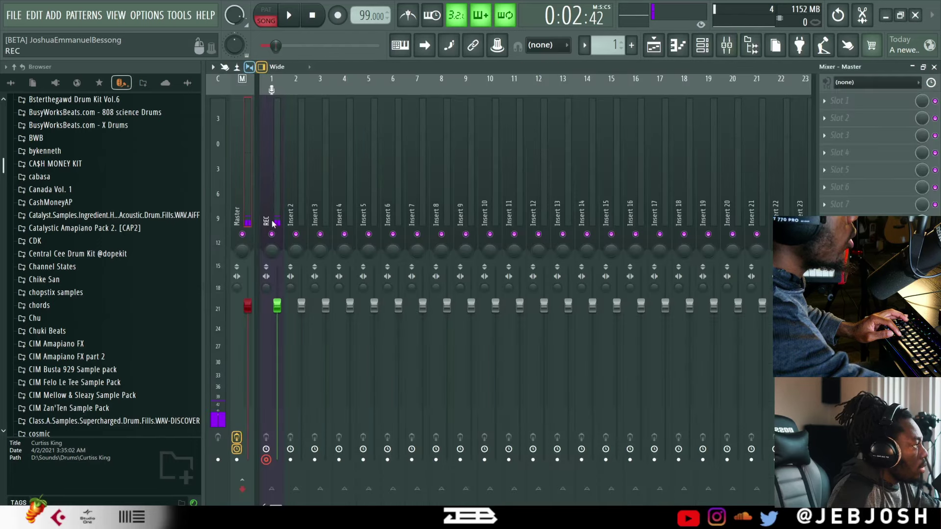
{"action": "left_click", "coordinate": [653, 52]}
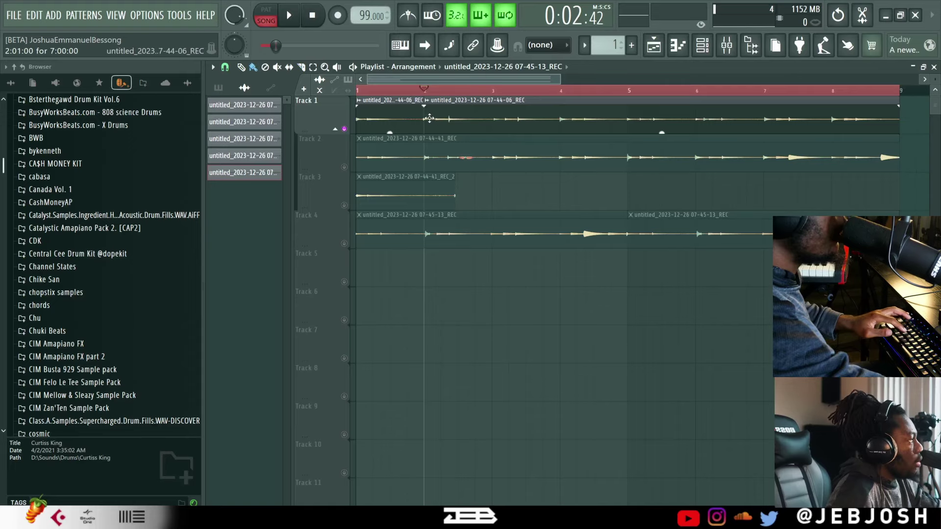
{"action": "mouse_move", "coordinate": [429, 118]}
{"action": "left_mouse_down"}
{"action": "mouse_move", "coordinate": [441, 105]}
{"action": "mouse_move", "coordinate": [431, 106]}
{"action": "left_mouse_up"}
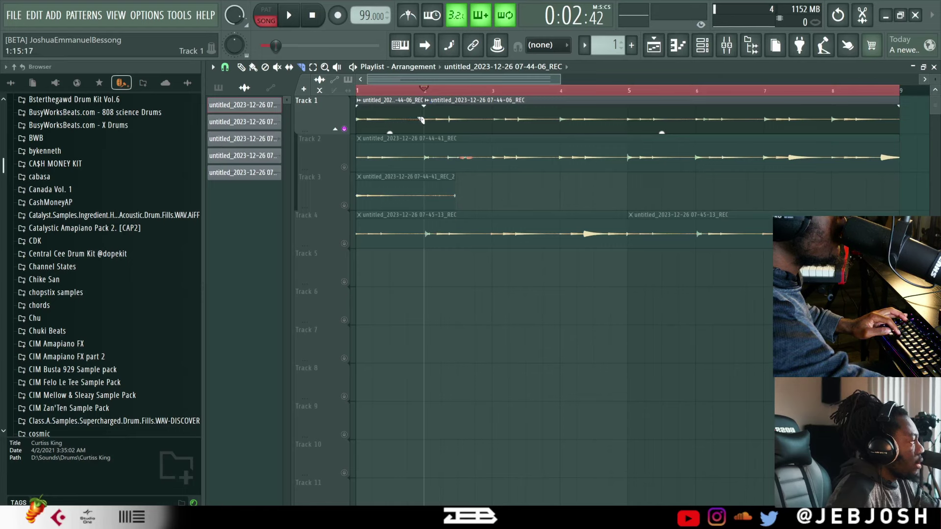
{"action": "double_click", "coordinate": [388, 112]}
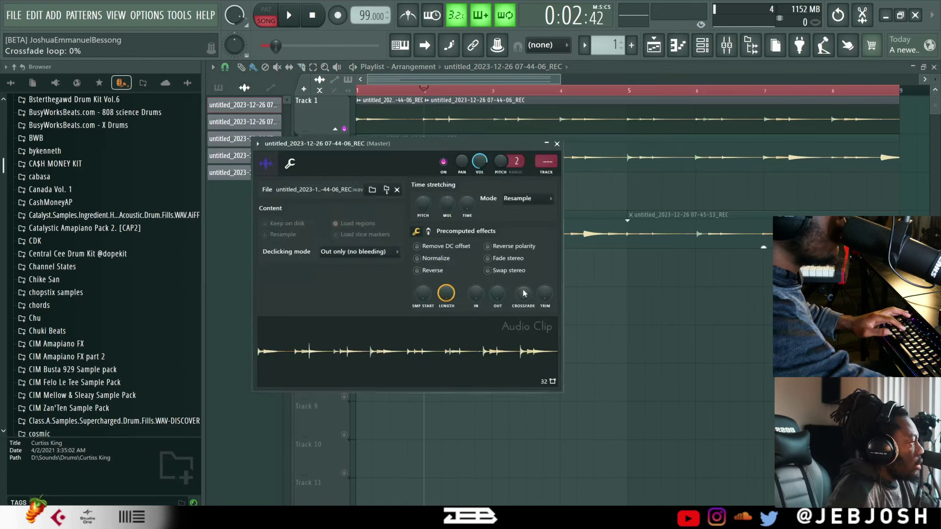
{"action": "left_click", "coordinate": [556, 143]}
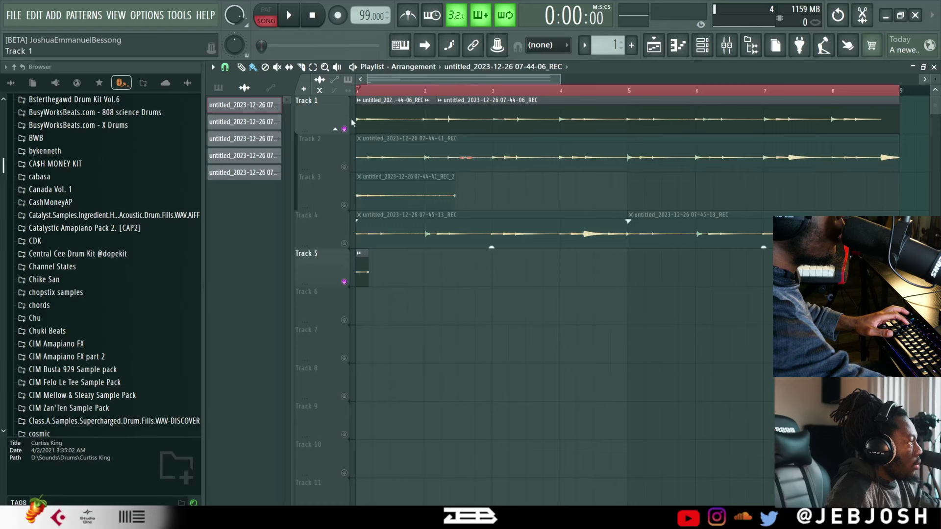
Solo Track 5, assemble slices of the recordings there over bars 1 to 5, and audition the result
{"action": "key", "text": "space"}
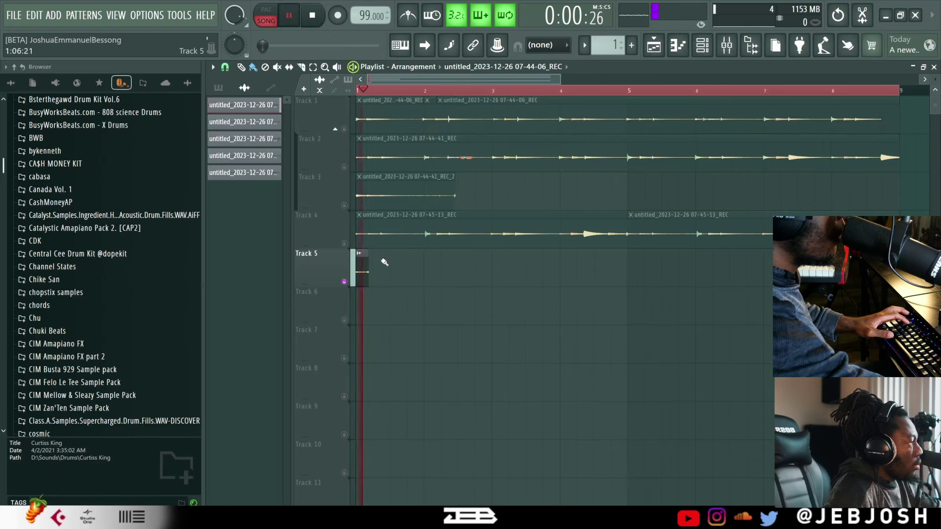
{"action": "key", "text": "space"}
{"action": "left_click_drag", "start_coordinate": [368, 255], "coordinate": [387, 253]}
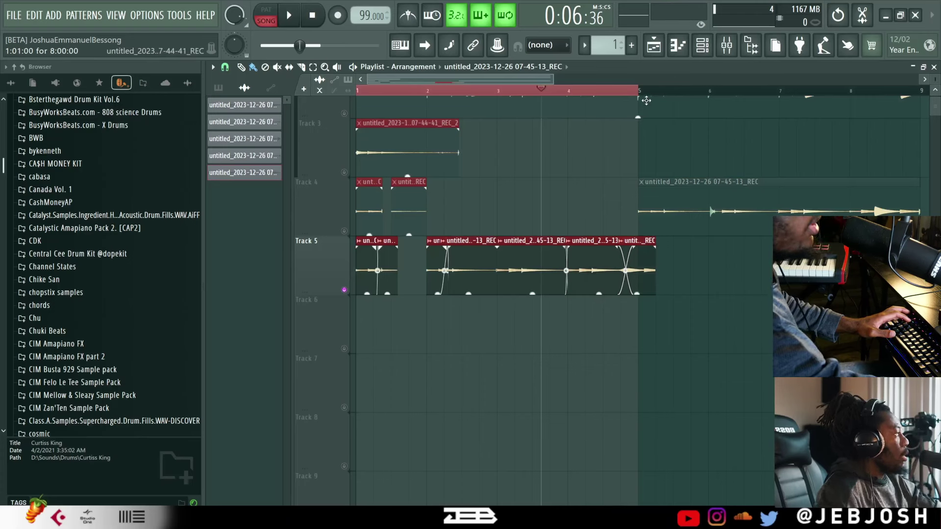
{"action": "left_click", "coordinate": [523, 185], "text": "ctrl"}
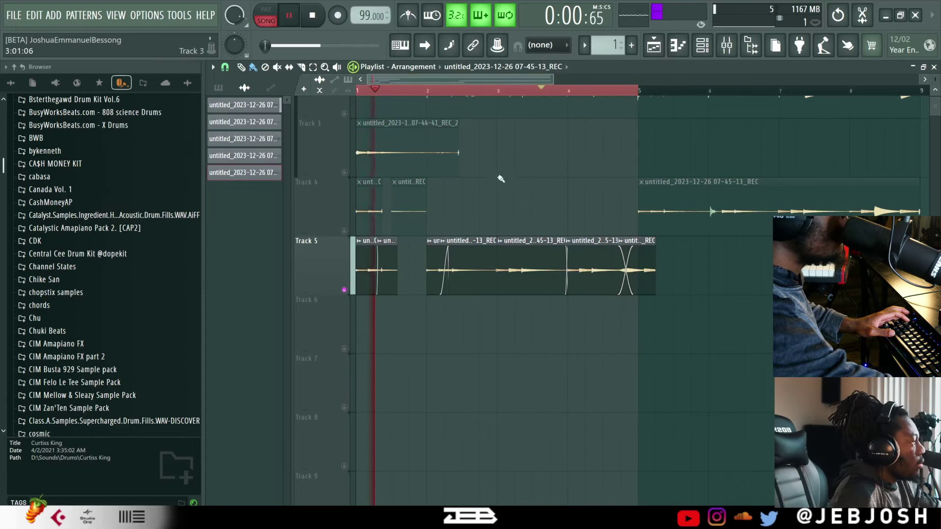
{"action": "key", "text": "space"}
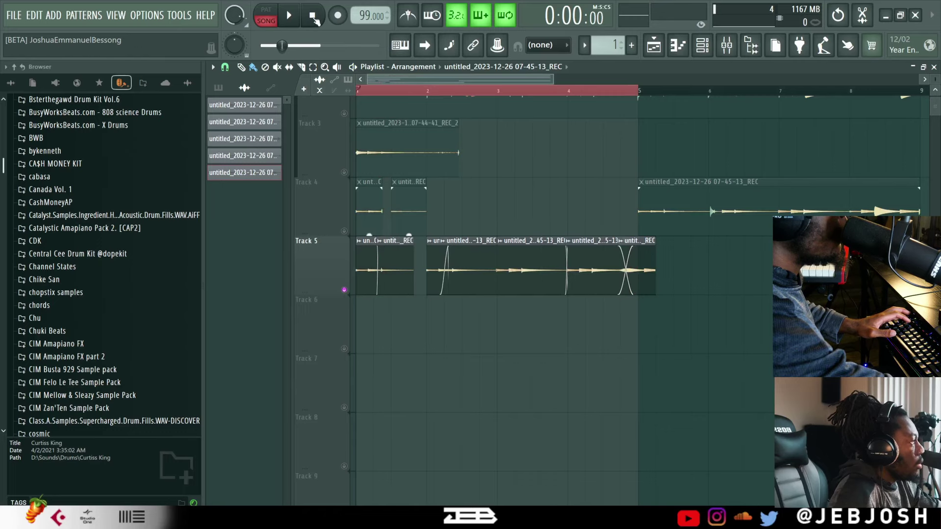
Route the Track 5 recording to mixer insert 2 and show that insert in the mixer
{"action": "key", "text": "space"}
{"action": "double_click", "coordinate": [477, 261]}
{"action": "double_click", "coordinate": [606, 220]}
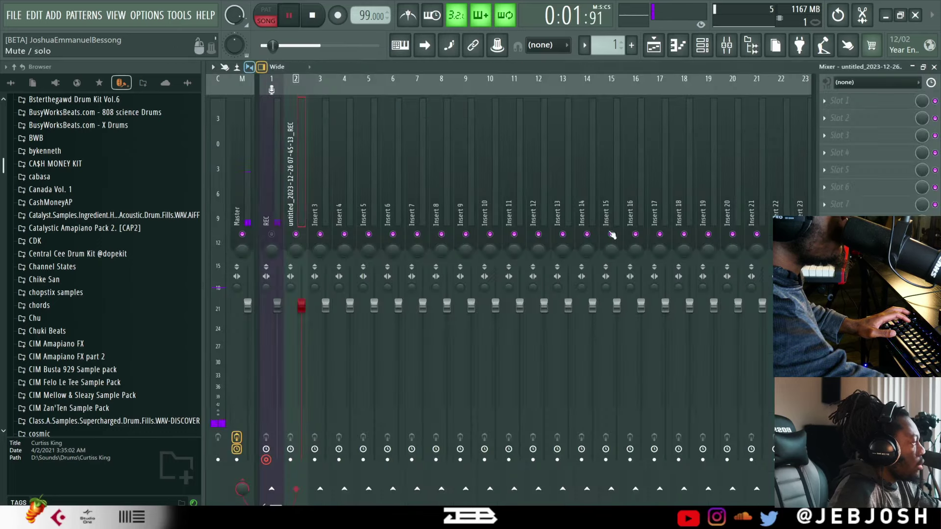
Load the Eos 2 reverb into effect slot 2 of the recording's mixer track with a 33% mix
{"action": "left_click", "coordinate": [796, 119]}
{"action": "mouse_move", "coordinate": [799, 133]}
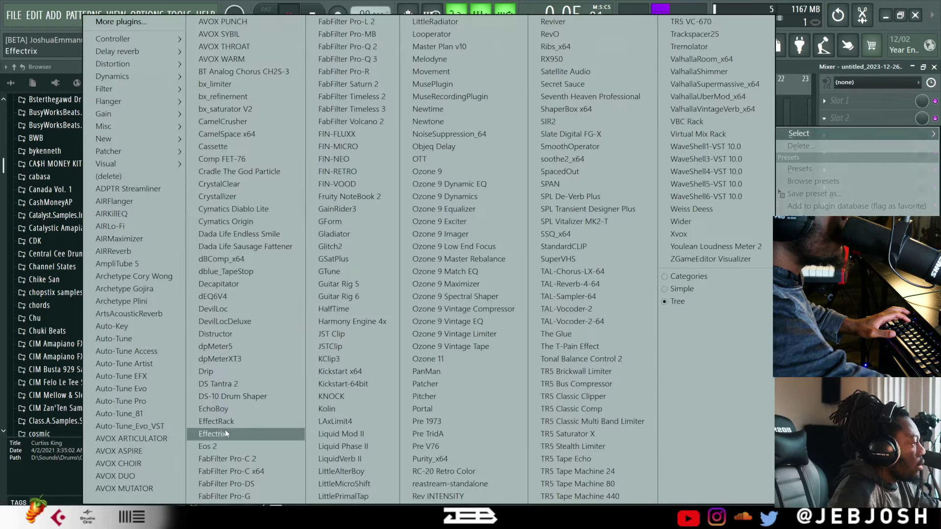
{"action": "left_click", "coordinate": [225, 447]}
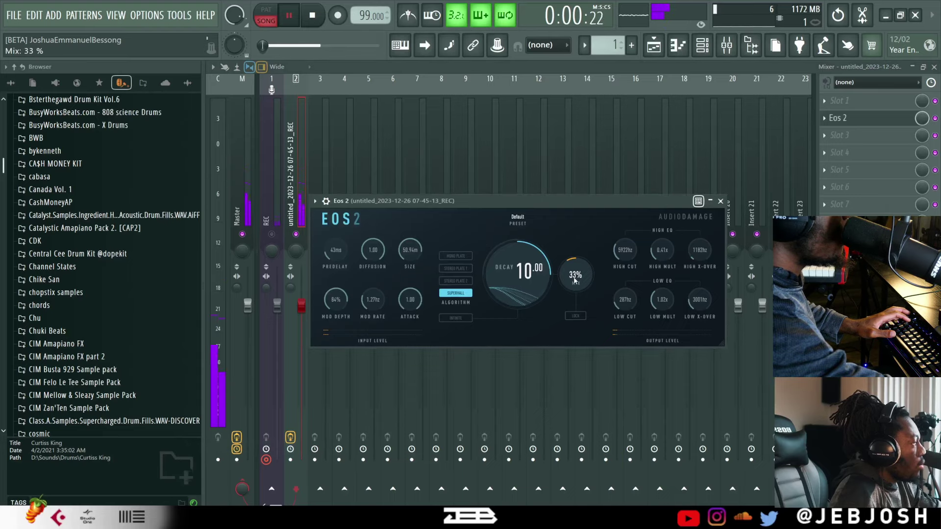
Load Fruity Compressor into effect slot 1, ahead of the reverb
{"action": "left_click", "coordinate": [653, 46]}
{"action": "key", "text": "space"}
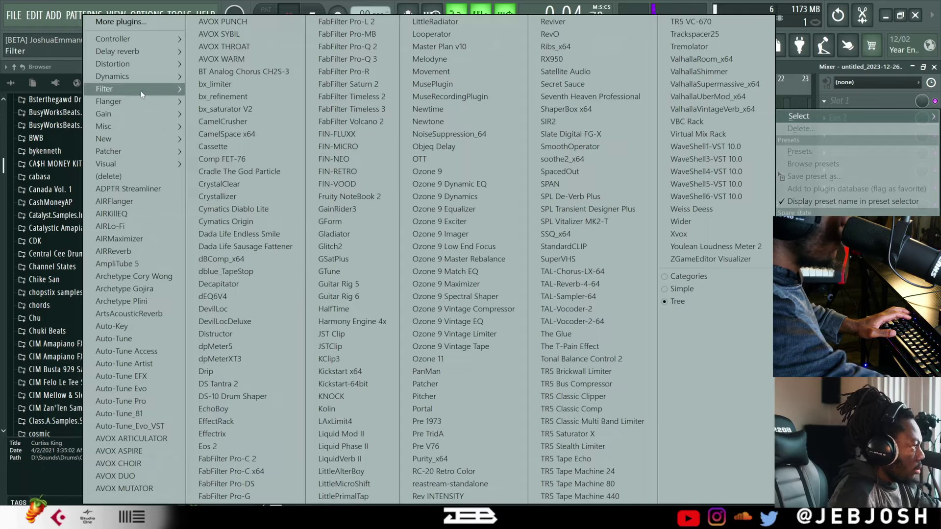
{"action": "mouse_move", "coordinate": [134, 73]}
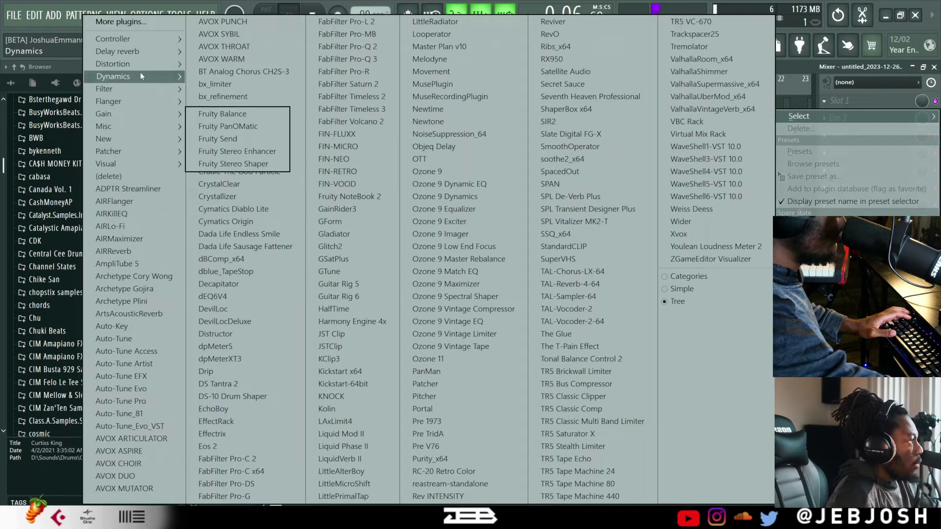
{"action": "left_click", "coordinate": [234, 74]}
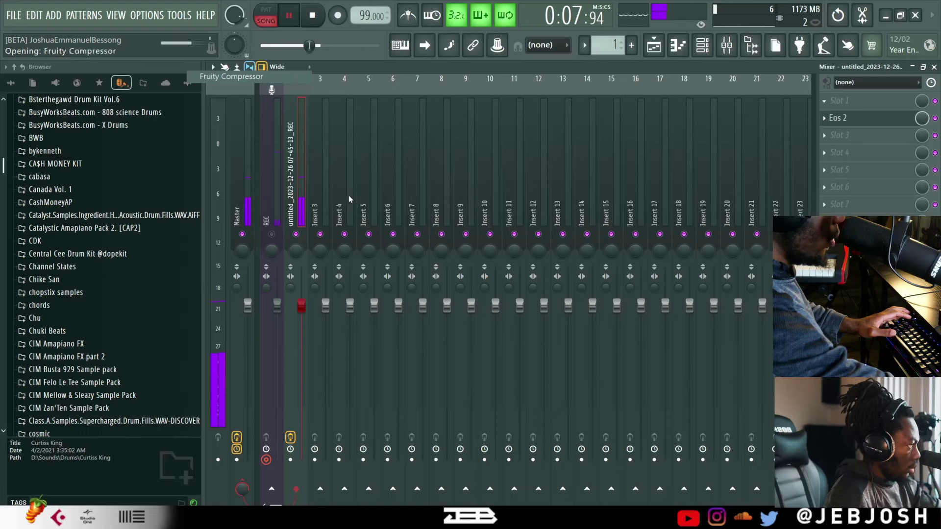
Set Fruity Compressor to a -26.7 dB threshold, 4.0:1 ratio and 5.6 dB gain
{"action": "left_click_drag", "start_coordinate": [347, 206], "coordinate": [347, 219]}
{"action": "key", "text": "F5"}
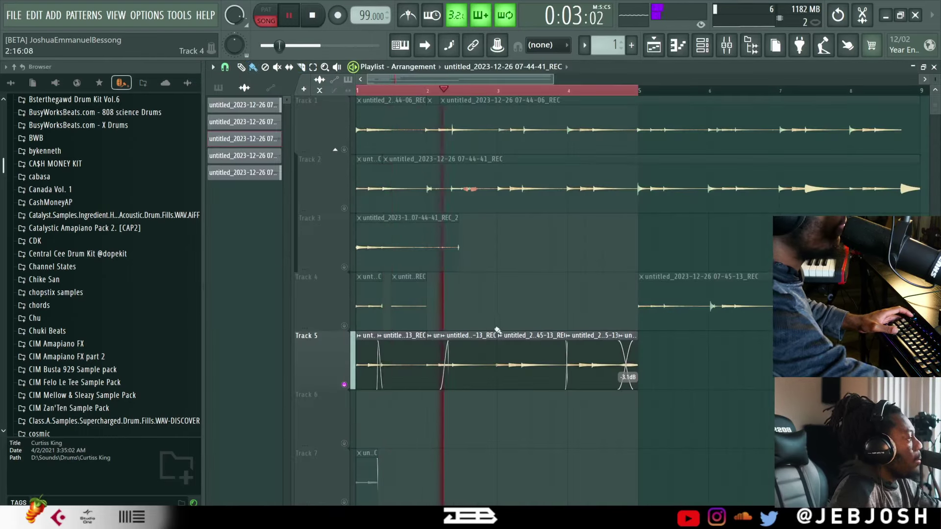
{"action": "left_click", "coordinate": [726, 45]}
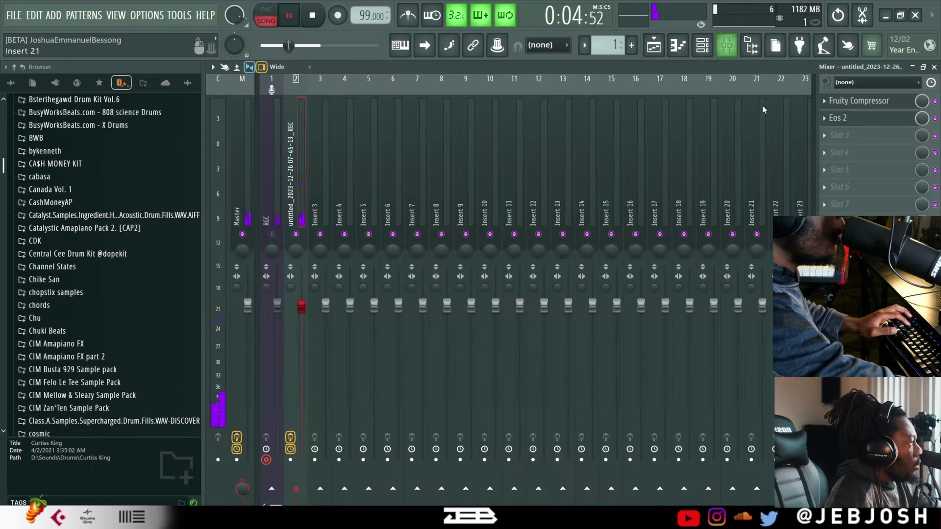
{"action": "left_click", "coordinate": [858, 100]}
{"action": "left_click_drag", "start_coordinate": [312, 210], "coordinate": [312, 221]}
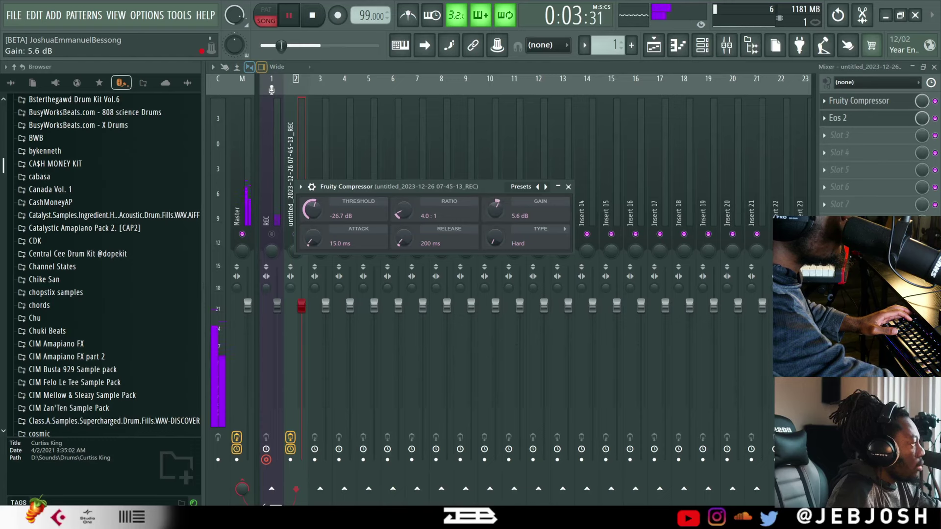
Load the Waves NS1 noise suppressor into effect slot 3 through WaveShell1-VST 10.0
{"action": "left_click", "coordinate": [836, 137]}
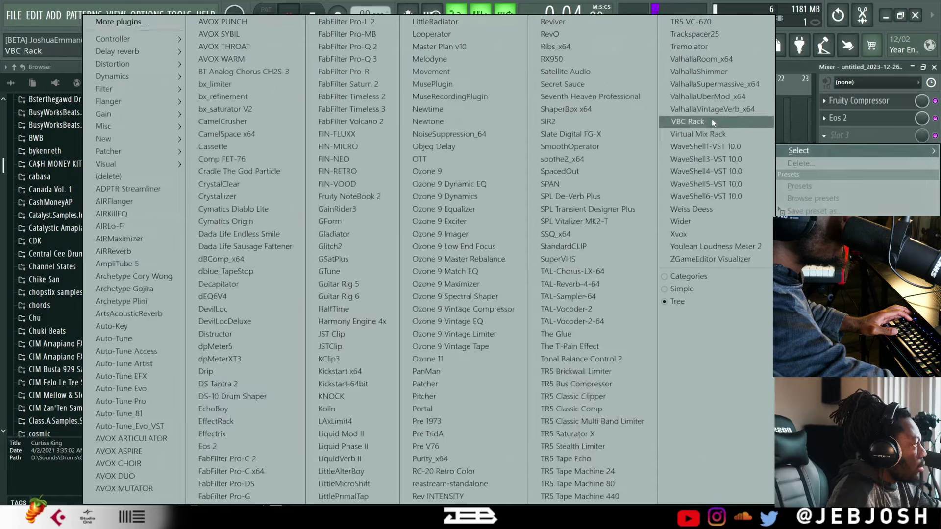
{"action": "left_click", "coordinate": [698, 147]}
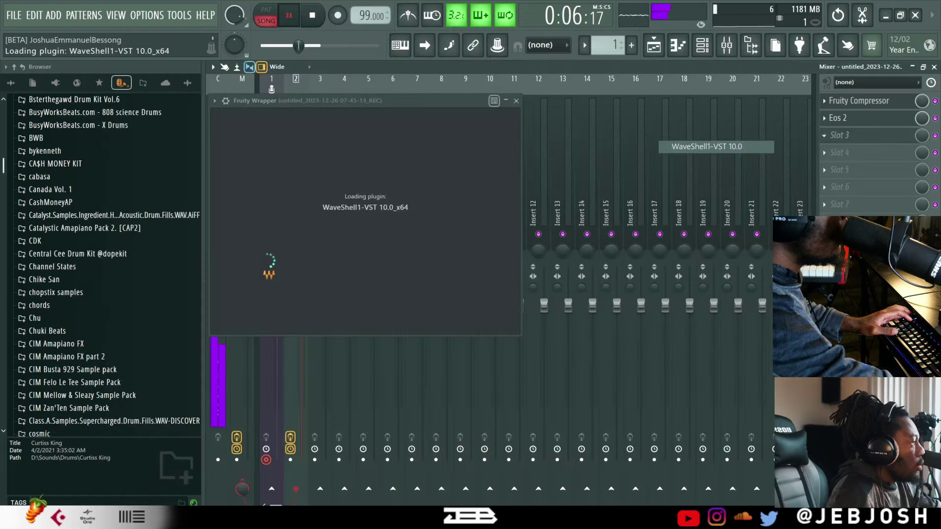
{"action": "left_click", "coordinate": [328, 169]}
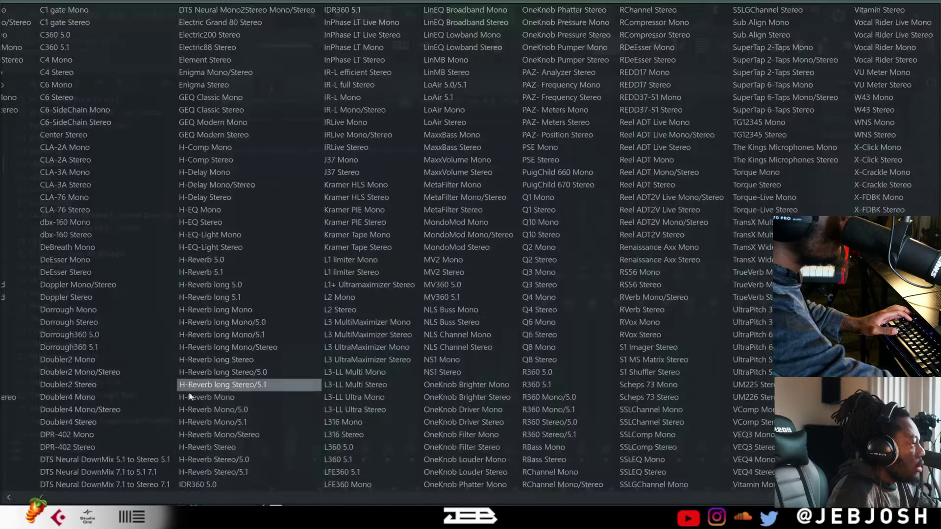
{"action": "scroll", "coordinate": [196, 156], "scroll_direction": "left", "scroll_amount": 1}
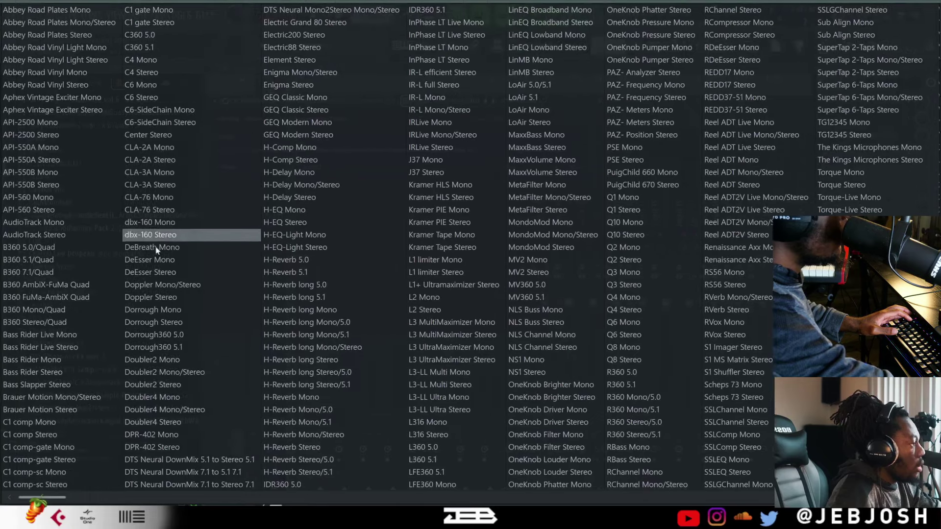
{"action": "scroll", "coordinate": [343, 276], "scroll_direction": "right", "scroll_amount": 1}
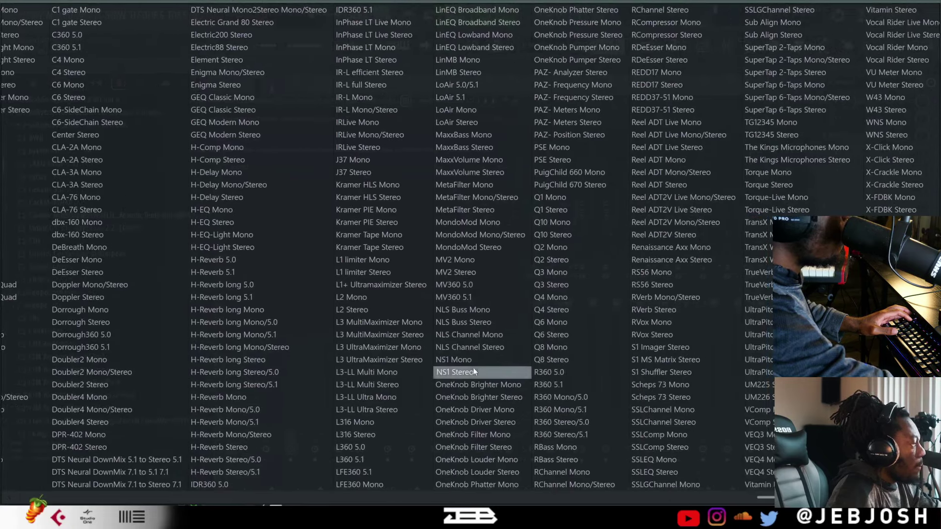
{"action": "left_click", "coordinate": [472, 363]}
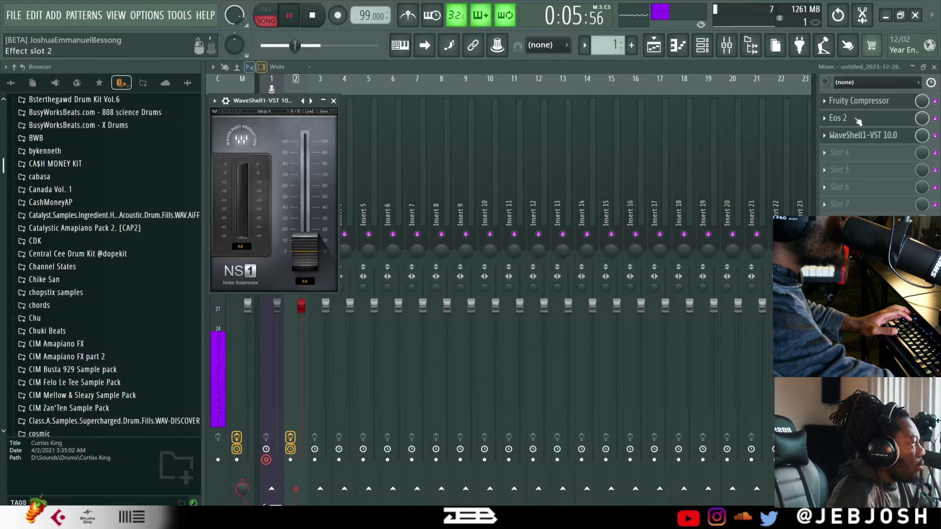
Raise the NS1 noise suppression fader slightly on the recording's mixer track
{"action": "left_click_drag", "start_coordinate": [310, 254], "coordinate": [310, 241]}
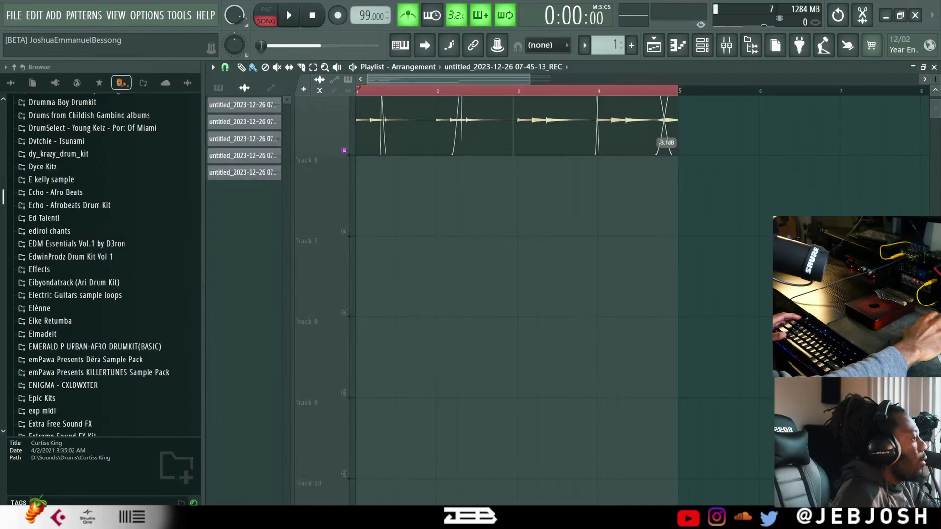
Browse the drum library to JEB KEET > Jeb New Sauce and open its Snare REEM folder
{"action": "scroll", "coordinate": [122, 368], "scroll_direction": "down", "scroll_amount": 20}
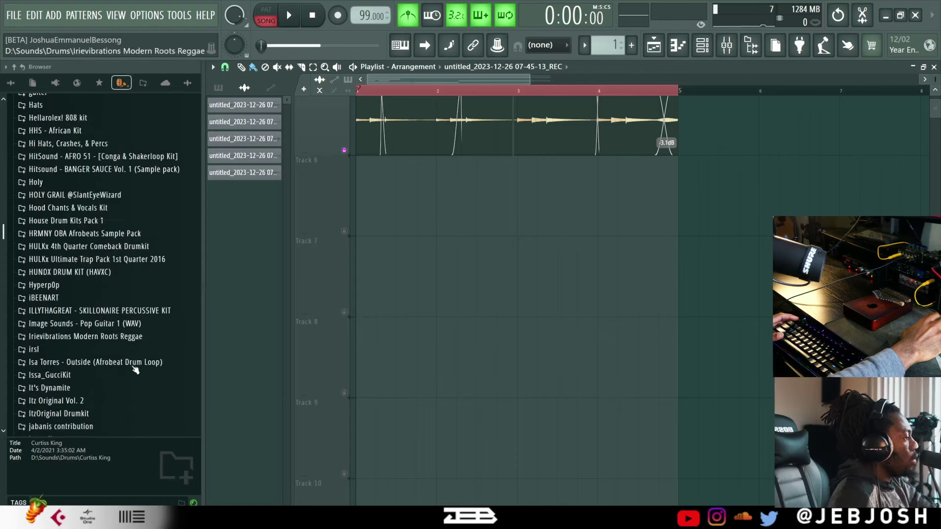
{"action": "scroll", "coordinate": [52, 340], "scroll_direction": "down", "scroll_amount": 10}
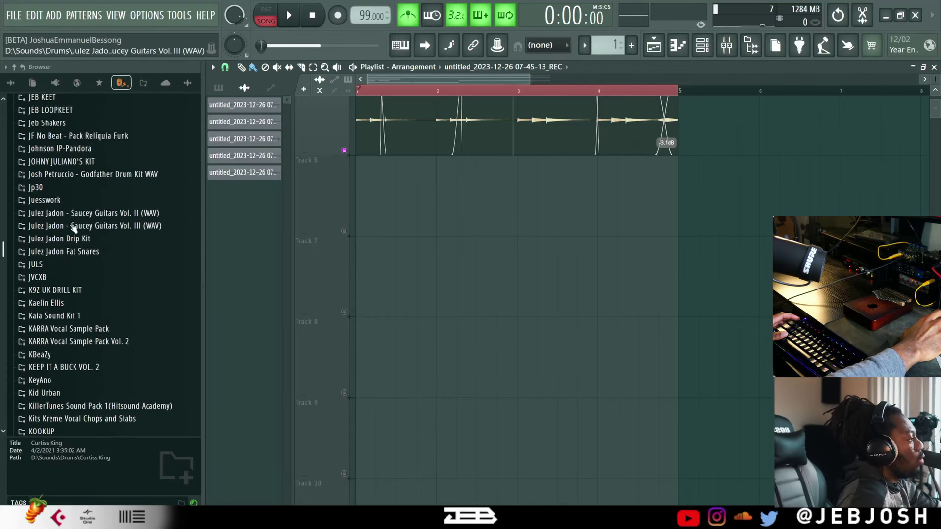
{"action": "scroll", "coordinate": [45, 133], "scroll_direction": "up", "scroll_amount": 1}
{"action": "left_click", "coordinate": [45, 132]}
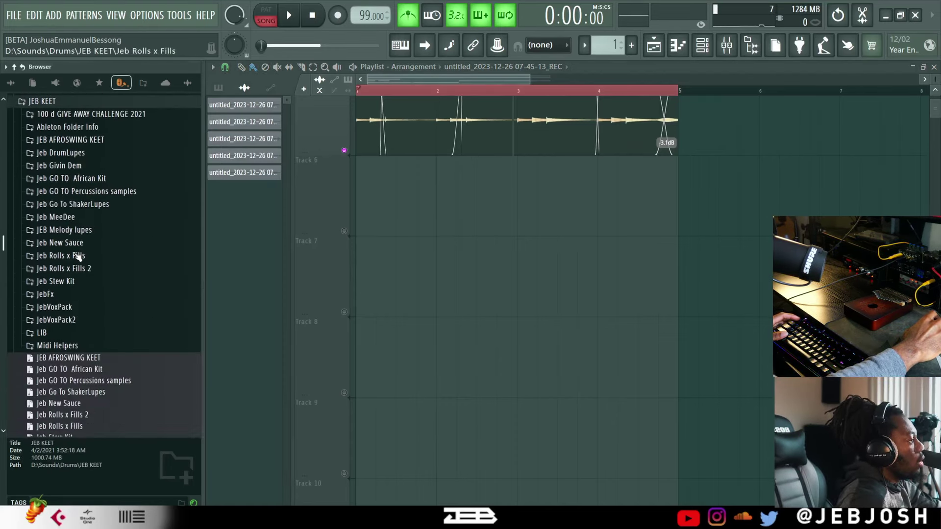
{"action": "left_click", "coordinate": [74, 245]}
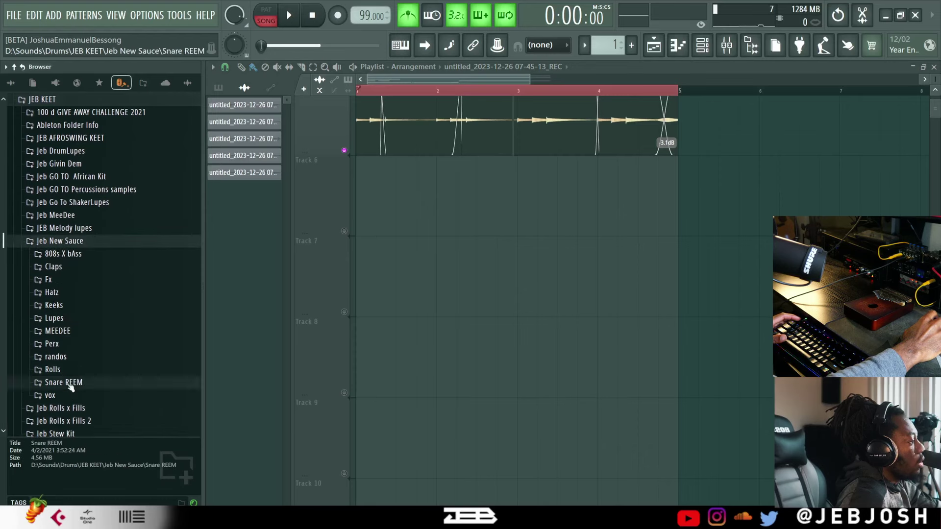
{"action": "left_click", "coordinate": [73, 371]}
Audition the Snare REEM samples from around JEB NS REEM 18 through JEB NS REEM 23
{"action": "left_click", "coordinate": [84, 305]}
{"action": "left_click", "coordinate": [85, 318]}
{"action": "left_click", "coordinate": [87, 329]}
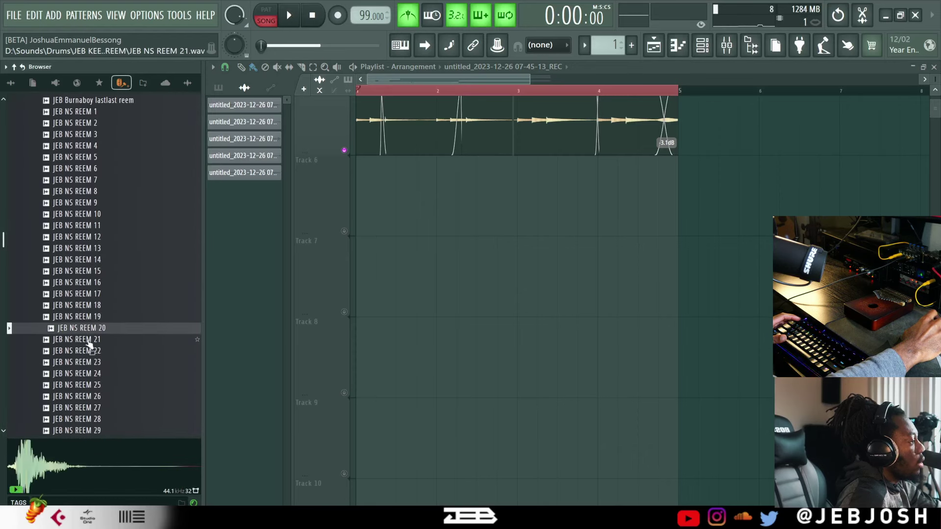
{"action": "left_click", "coordinate": [89, 341]}
{"action": "left_click", "coordinate": [90, 352]}
{"action": "left_click", "coordinate": [92, 363]}
{"action": "left_click", "coordinate": [93, 354]}
{"action": "left_click", "coordinate": [94, 362]}
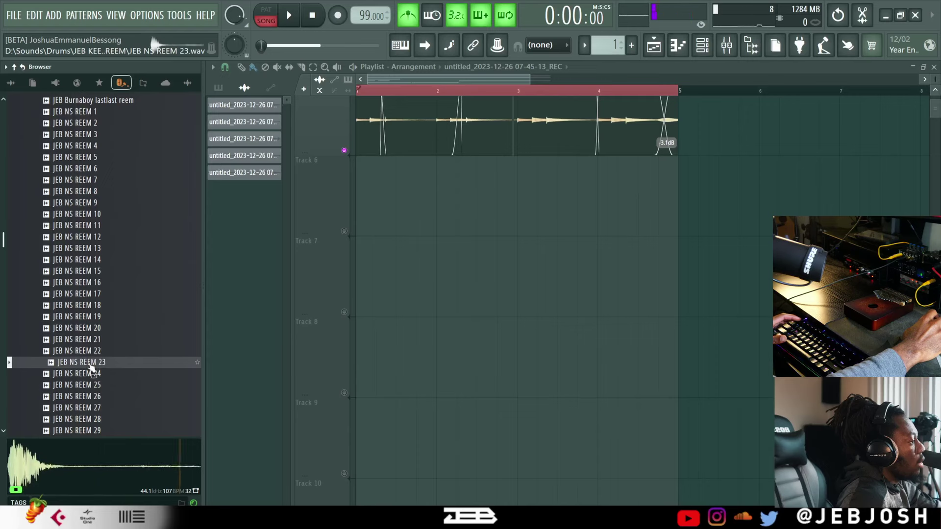
Load JEB NS REEM 23 into a new sampler channel and place Pattern 1 at bar 1 of Track 6
{"action": "right_click", "coordinate": [94, 362]}
{"action": "left_click", "coordinate": [113, 224]}
{"action": "key", "text": "space"}
{"action": "key", "text": "space"}
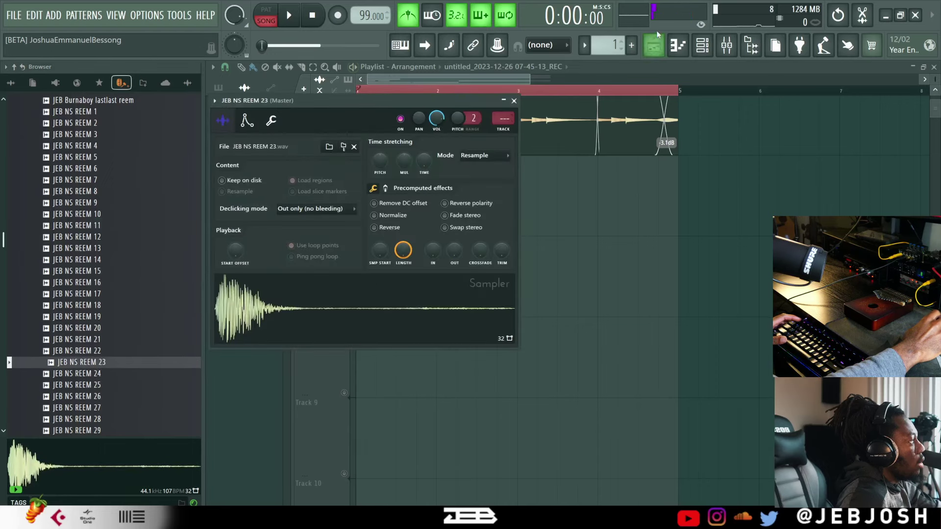
{"action": "left_click", "coordinate": [609, 45]}
{"action": "key", "text": "Escape"}
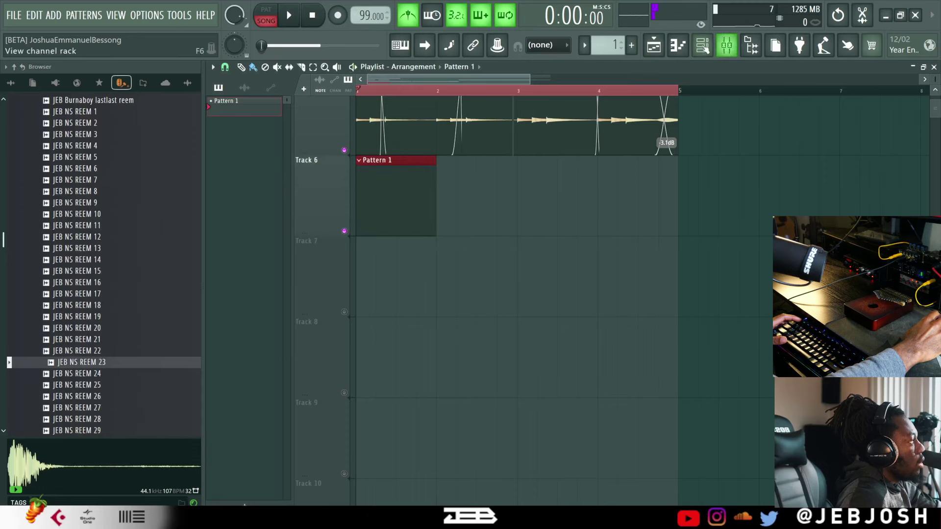
Add a JEB NS REEM 23 hit on step 4 and load JEB NS REEM 26 into a new channel below it
{"action": "key", "text": "F6"}
{"action": "left_click", "coordinate": [353, 212]}
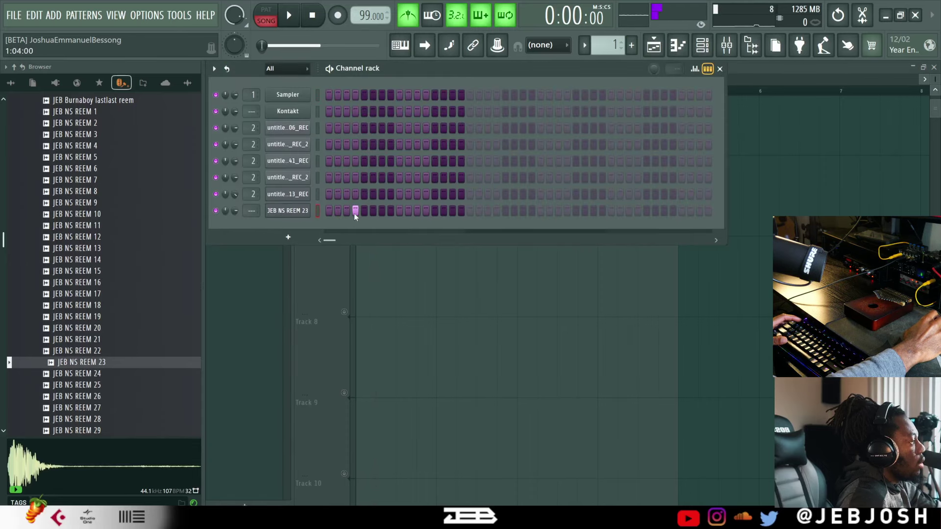
{"action": "left_click", "coordinate": [130, 398]}
{"action": "left_click_drag", "start_coordinate": [131, 406], "coordinate": [297, 215]}
{"action": "left_click", "coordinate": [296, 212]}
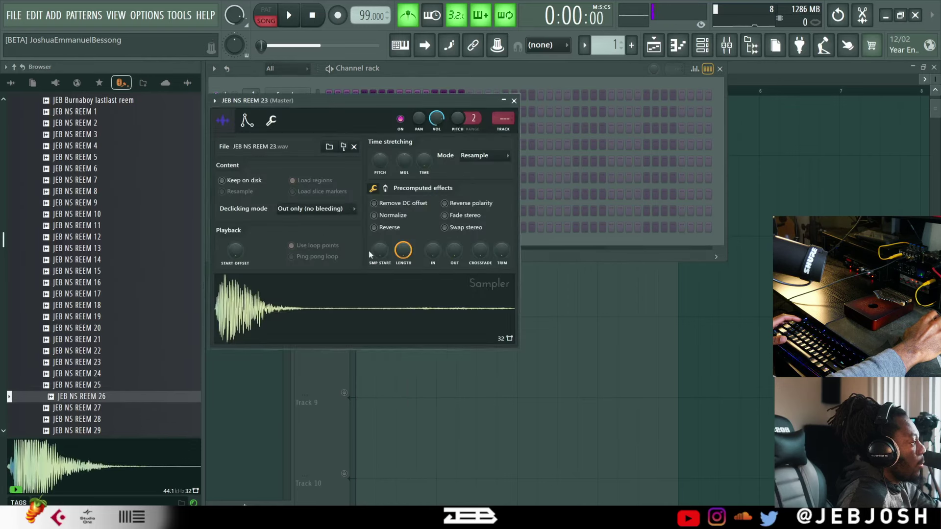
{"action": "key", "text": "space"}
{"action": "left_click", "coordinate": [513, 101]}
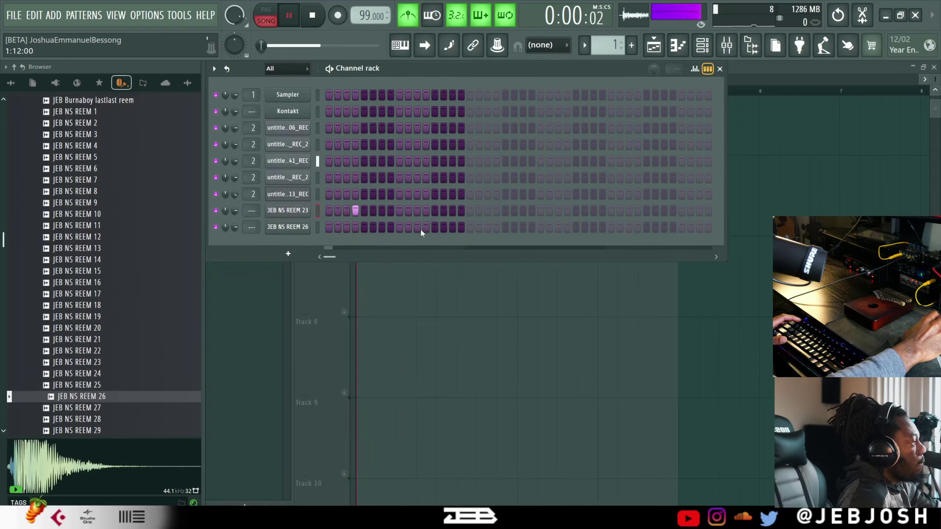
Program JEB NS REEM 26 hits on steps 4 and 13 of Pattern 1 during playback
{"action": "left_click", "coordinate": [433, 229]}
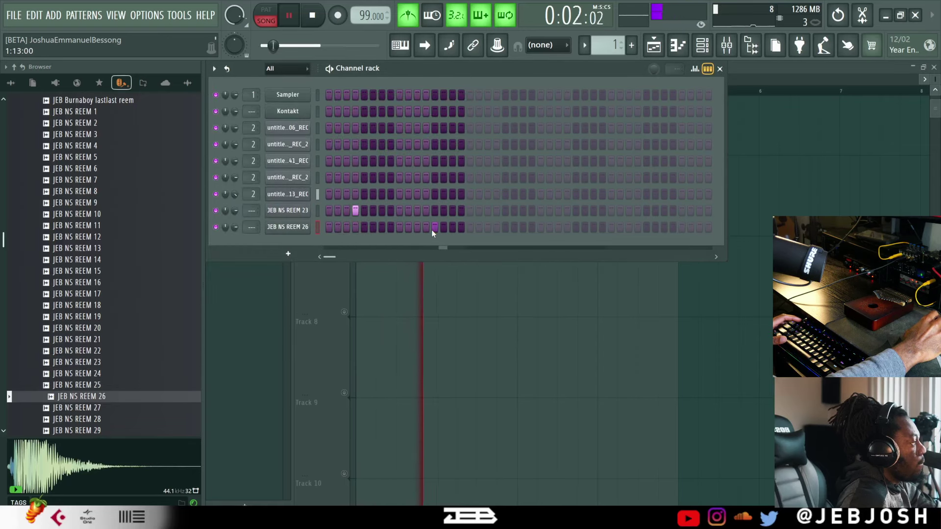
{"action": "key", "text": "space"}
Repeat Pattern 1 across bars 2 to 4 of Track 6 and play the loop with the metronome off
{"action": "key", "text": "space"}
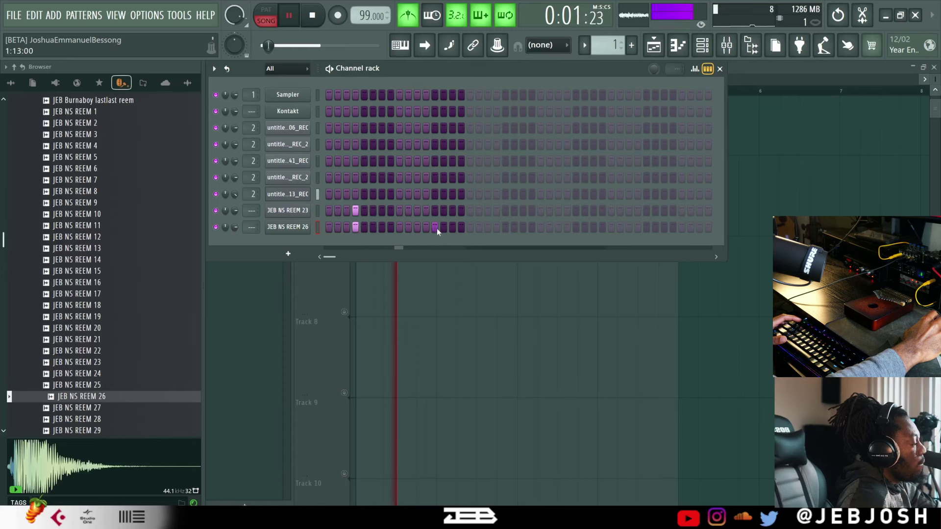
{"action": "key", "text": "F6"}
{"action": "key", "text": "space"}
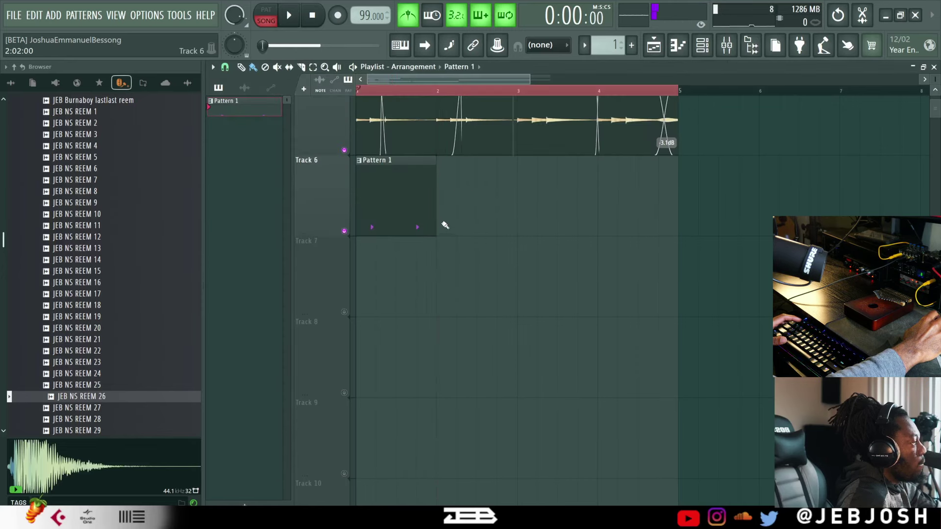
{"action": "left_click_drag", "start_coordinate": [444, 222], "coordinate": [622, 227]}
{"action": "key", "text": "space"}
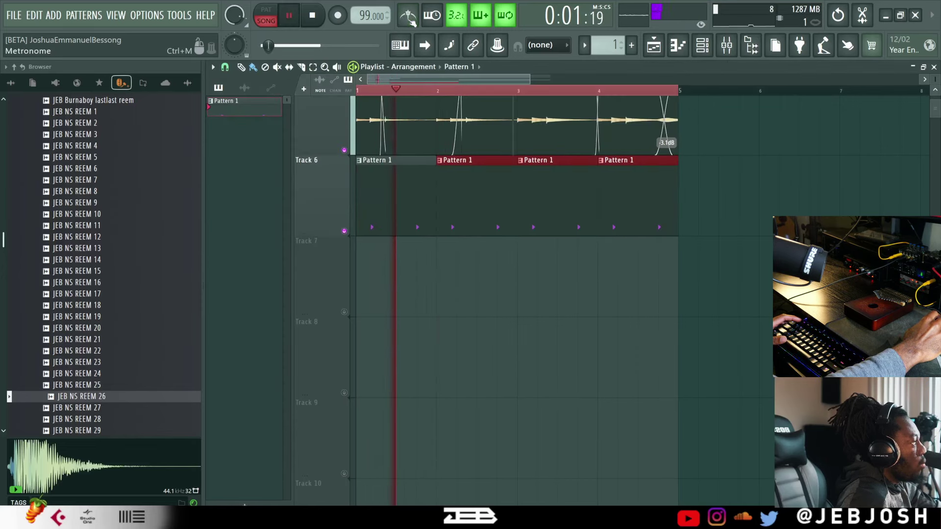
Show the channel rack, collapse the Snare REEM folder and open the Keeks kick folder in Jeb New Sauce
{"action": "left_click", "coordinate": [701, 54]}
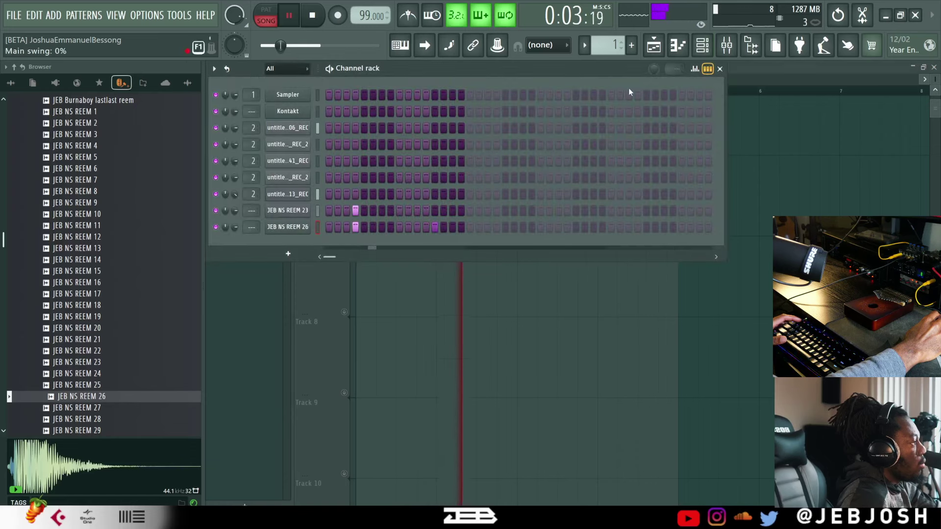
{"action": "scroll", "coordinate": [105, 149], "scroll_direction": "up", "scroll_amount": 3}
{"action": "left_click", "coordinate": [69, 137]}
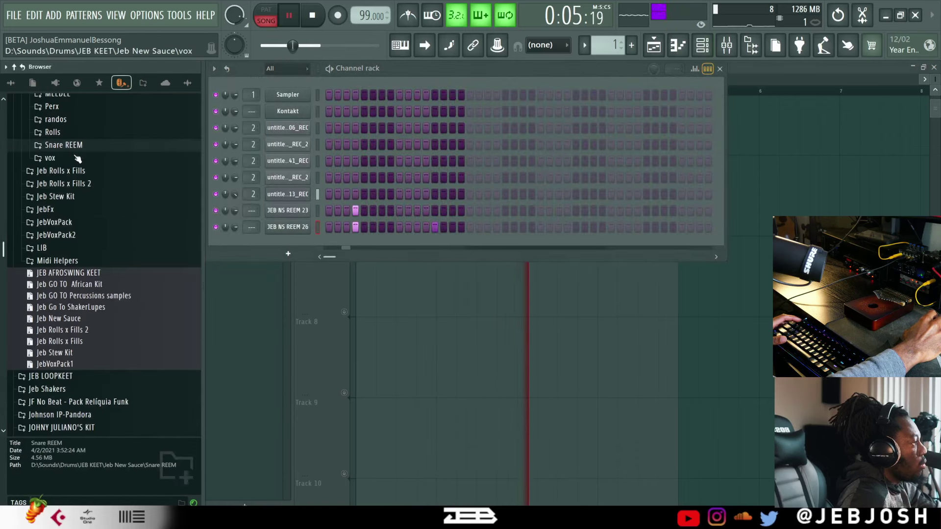
{"action": "scroll", "coordinate": [60, 137], "scroll_direction": "up", "scroll_amount": 3}
{"action": "left_click", "coordinate": [54, 112]}
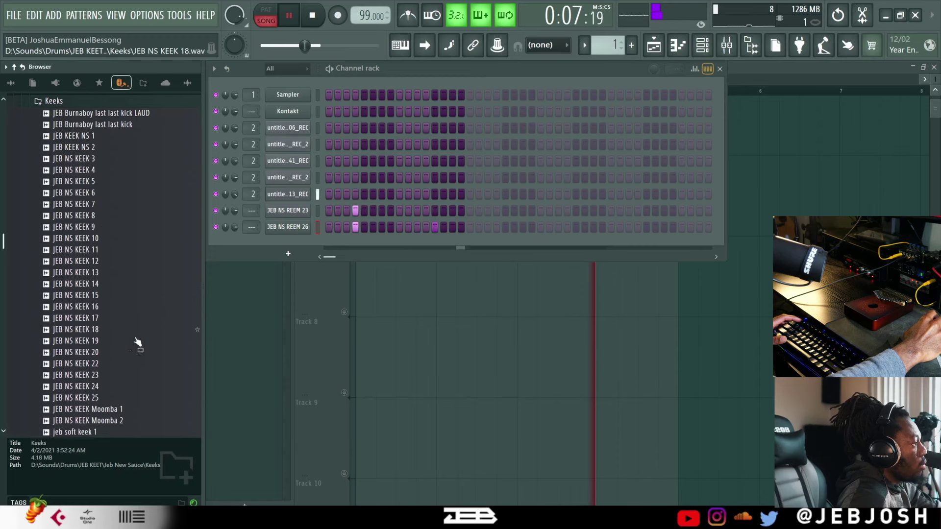
{"action": "scroll", "coordinate": [135, 353], "scroll_direction": "down", "scroll_amount": 10}
{"action": "scroll", "coordinate": [130, 383], "scroll_direction": "down", "scroll_amount": 1}
Set the project tempo to 100 BPM and play the loop at the new speed
{"action": "key", "text": "space"}
{"action": "key", "text": "space"}
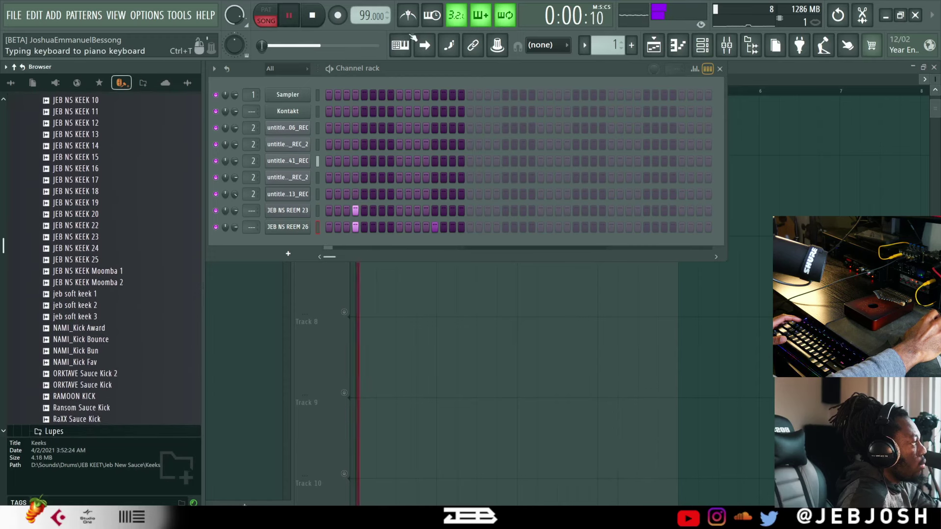
{"action": "key", "text": "space"}
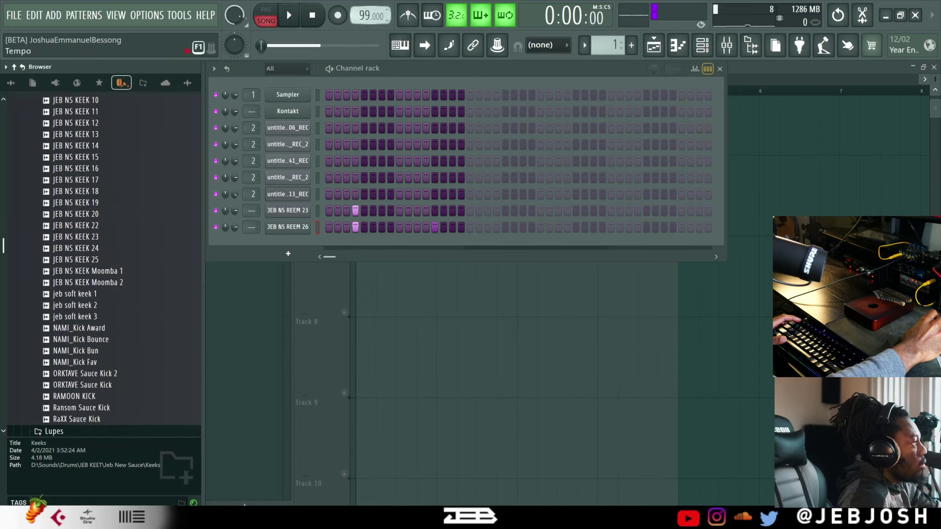
{"action": "key", "text": "space"}
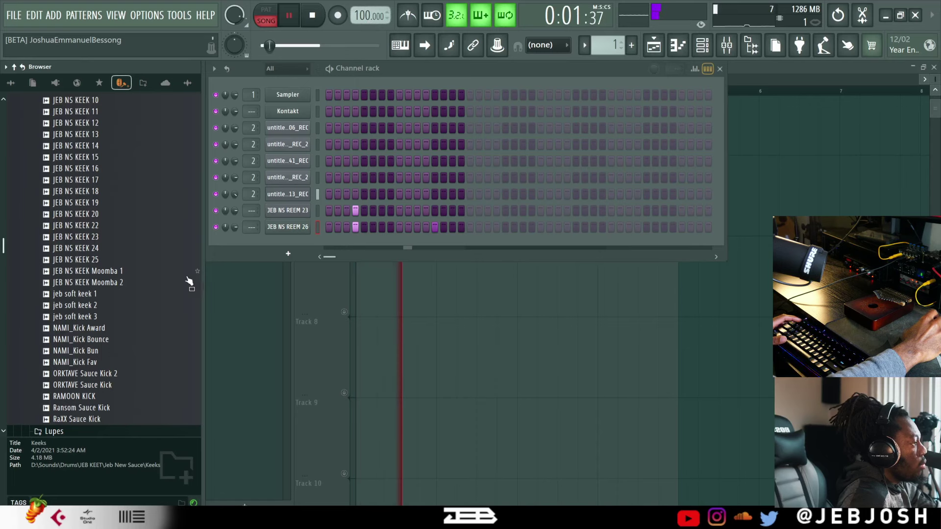
Audition the NAMI kicks, load NAMI_Kick Bun into a new channel and add a hit on step 1
{"action": "key", "text": "space"}
{"action": "left_click", "coordinate": [123, 328]}
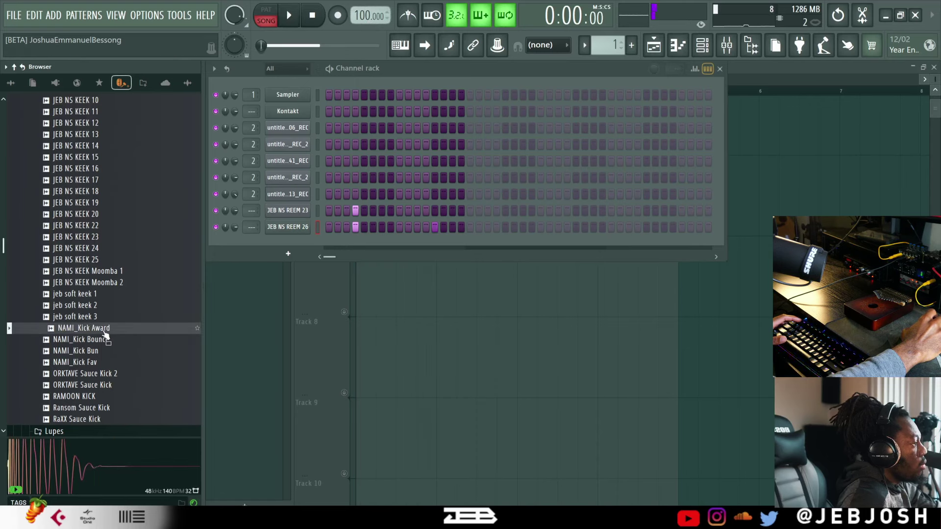
{"action": "left_click", "coordinate": [103, 340]}
{"action": "left_click_drag", "start_coordinate": [101, 351], "coordinate": [304, 241]}
{"action": "left_click", "coordinate": [326, 245]}
{"action": "key", "text": "space"}
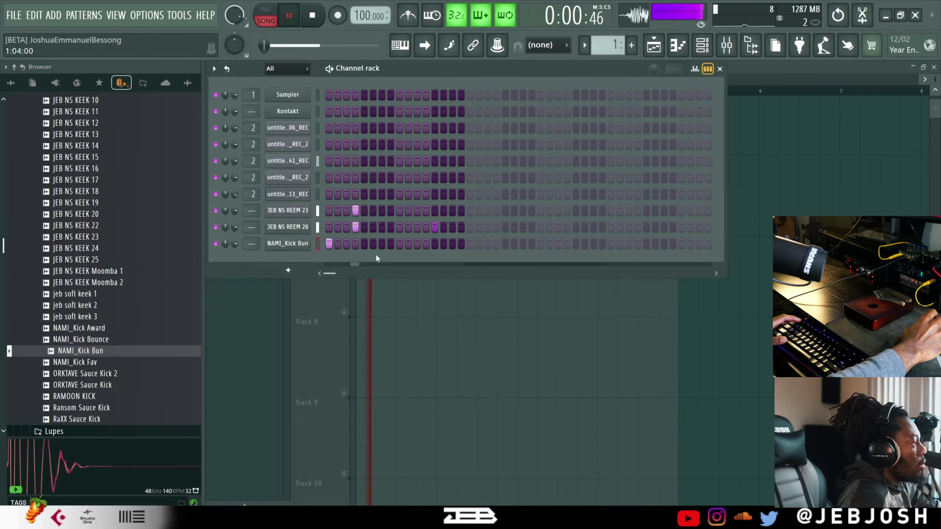
{"action": "left_click", "coordinate": [388, 246]}
{"action": "left_click", "coordinate": [392, 247]}
{"action": "left_click", "coordinate": [398, 245]}
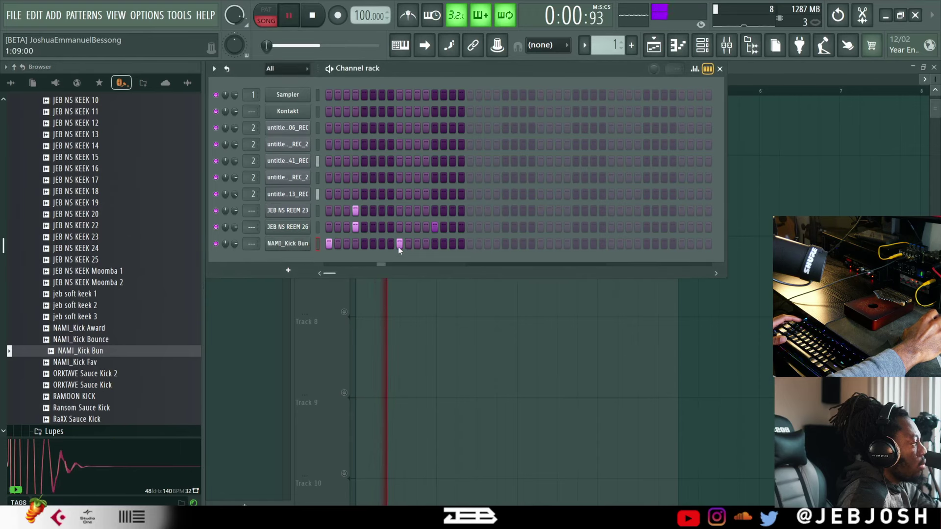
{"action": "key", "text": "space"}
{"action": "left_click", "coordinate": [398, 246]}
Add a NAMI_Kick Bun hit on step 7 and set the channel rack's main swing to 17%
{"action": "left_click", "coordinate": [383, 245]}
{"action": "key", "text": "space"}
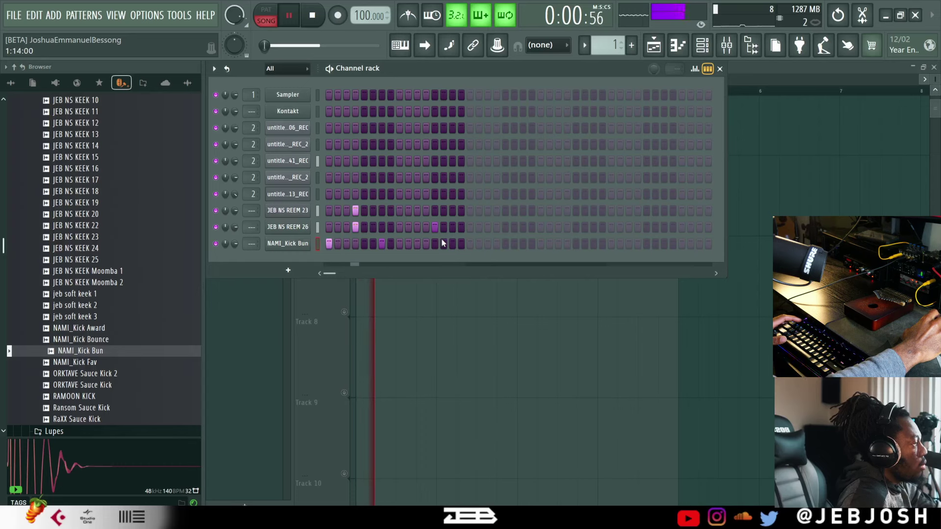
{"action": "left_click_drag", "start_coordinate": [653, 69], "coordinate": [653, 56]}
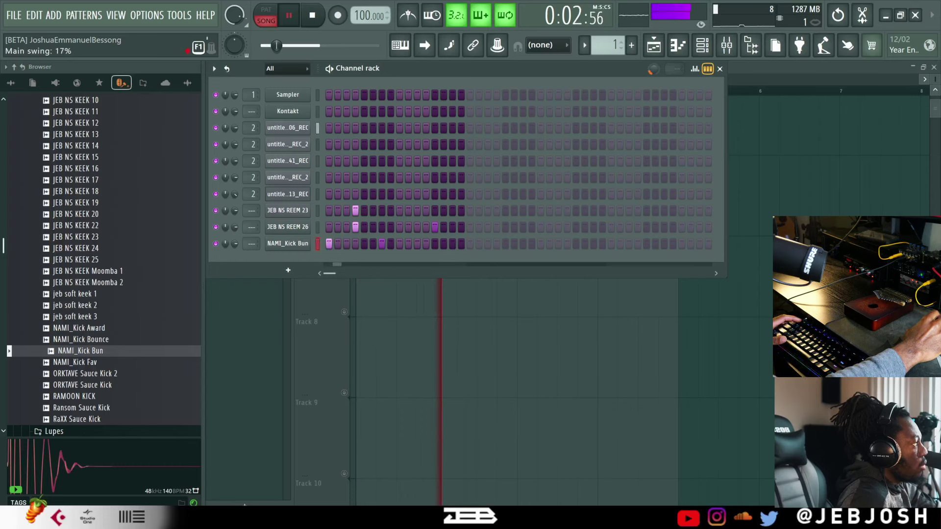
Close the playlist, collapse the Keeks sample folder and stop playback
{"action": "key", "text": "F6"}
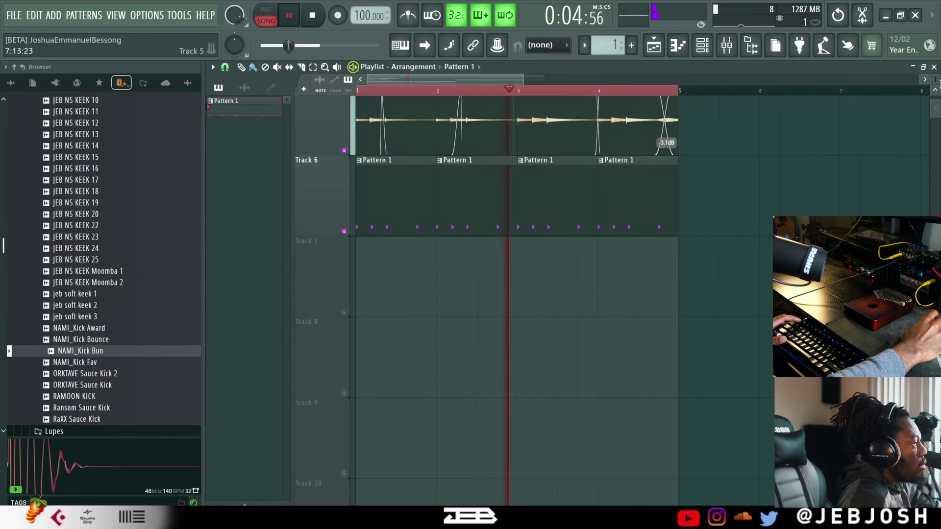
{"action": "left_click", "coordinate": [934, 68]}
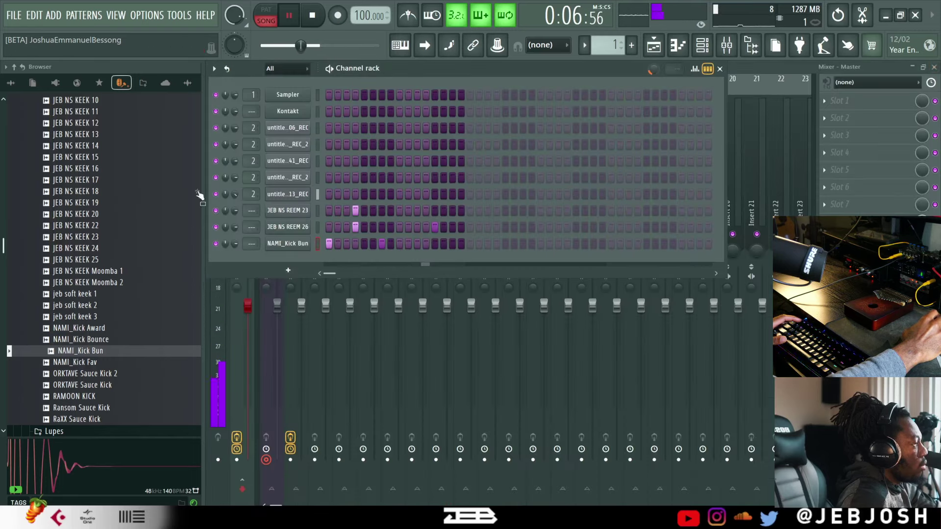
{"action": "scroll", "coordinate": [64, 146], "scroll_direction": "up", "scroll_amount": 6}
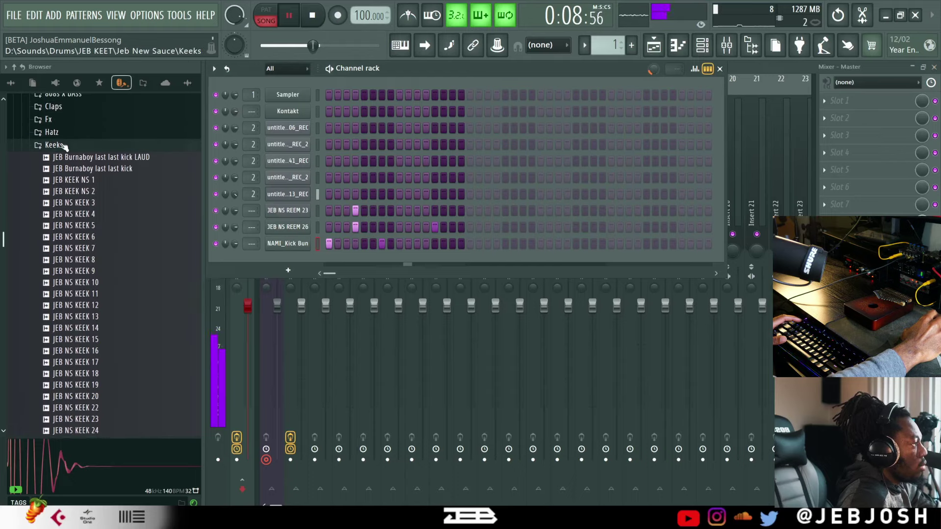
{"action": "left_click", "coordinate": [63, 146]}
{"action": "key", "text": "space"}
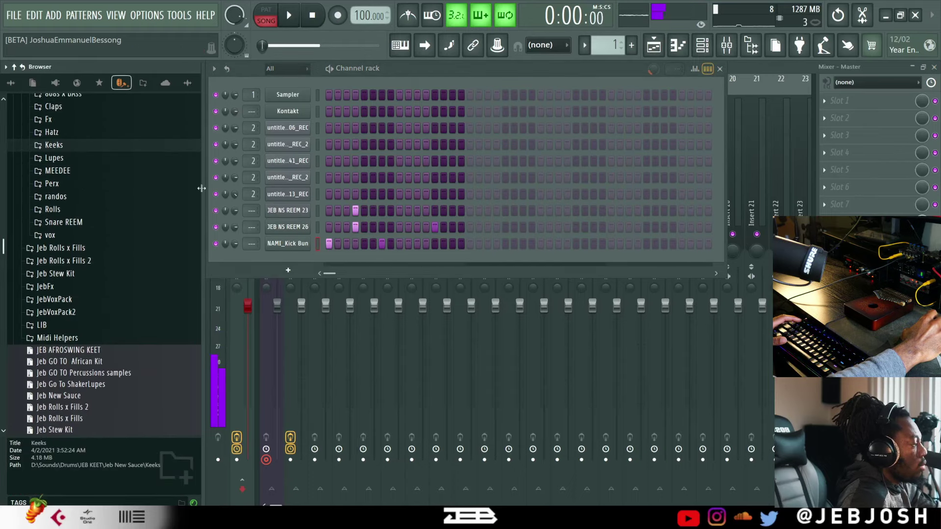
Slice the Track 5 recording just after the start of bar 4's crossfade, nudge the later piece slightly later and play the loop
{"action": "key", "text": "F5"}
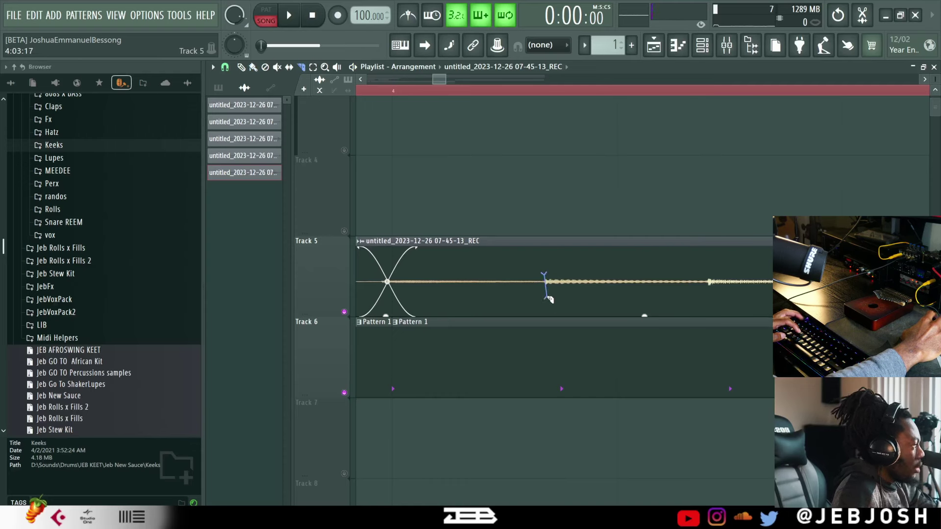
{"action": "left_click_drag", "start_coordinate": [589, 284], "coordinate": [595, 284]}
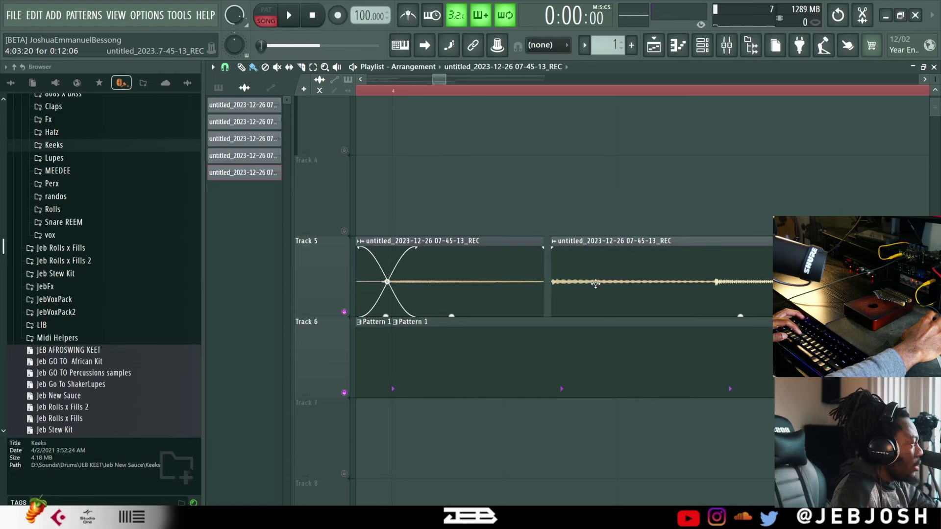
{"action": "key", "text": "space"}
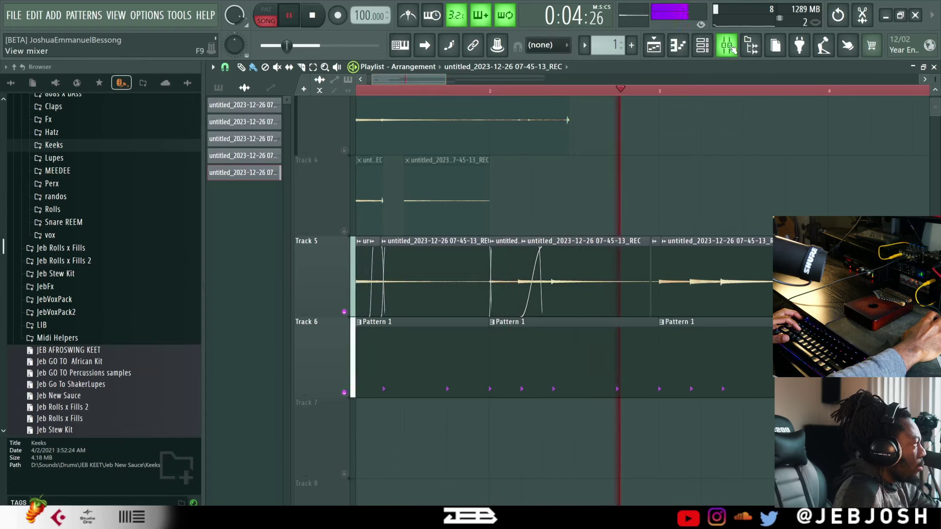
Open the mixer, replace Auto-Key with Kickstart x64 in the recording track's first effect slot and enable that slot
{"action": "key", "text": "F9"}
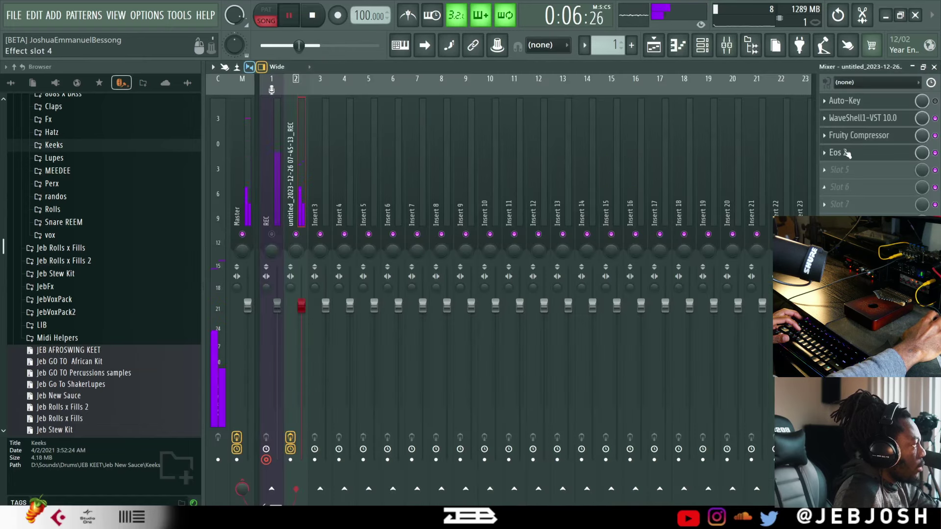
{"action": "right_click", "coordinate": [860, 105]}
{"action": "mouse_move", "coordinate": [809, 116]}
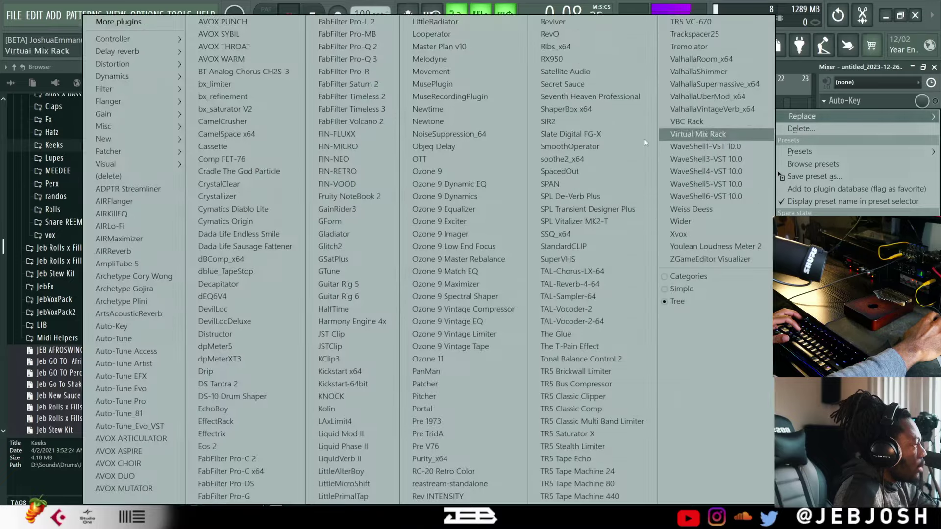
{"action": "left_click", "coordinate": [340, 372]}
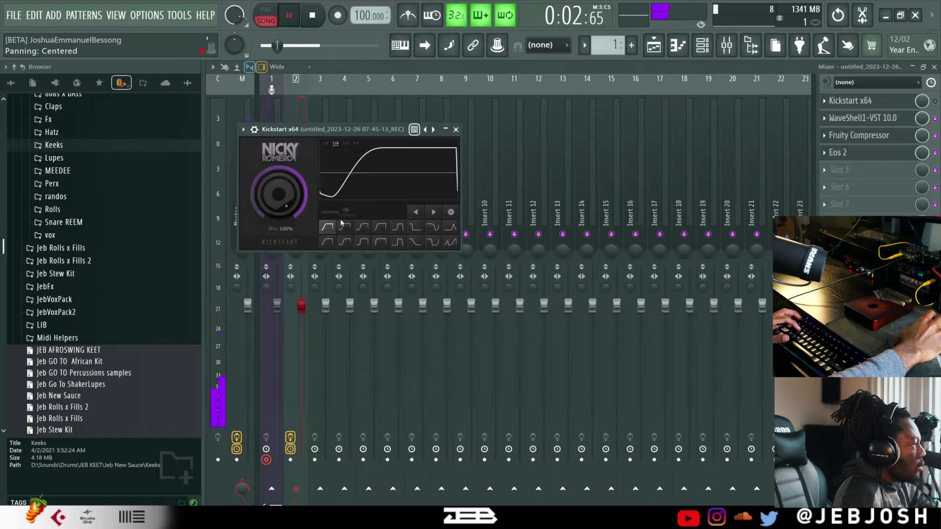
{"action": "left_click", "coordinate": [936, 101]}
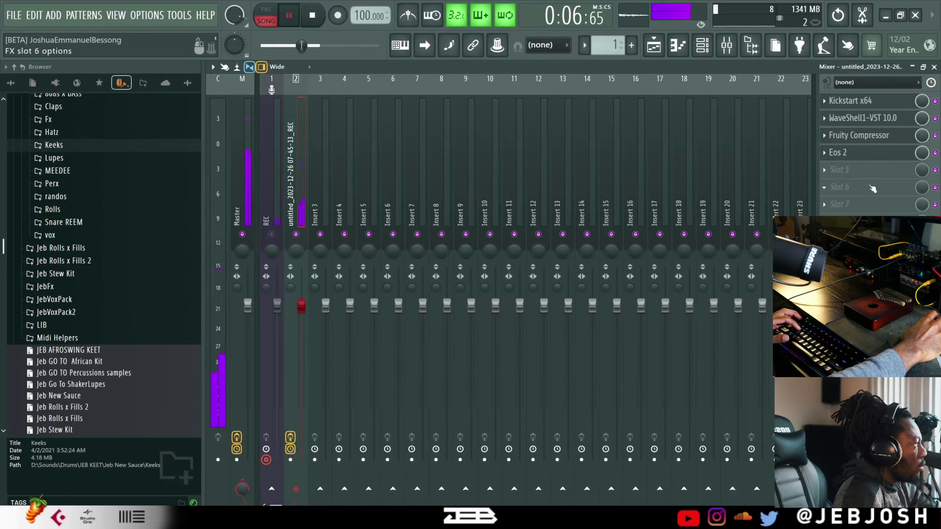
Load CamelSpace x64 into effect slot 4 of the recording's mixer track, with Eos 2 placed below it
{"action": "left_click", "coordinate": [846, 157]}
{"action": "mouse_move", "coordinate": [803, 168]}
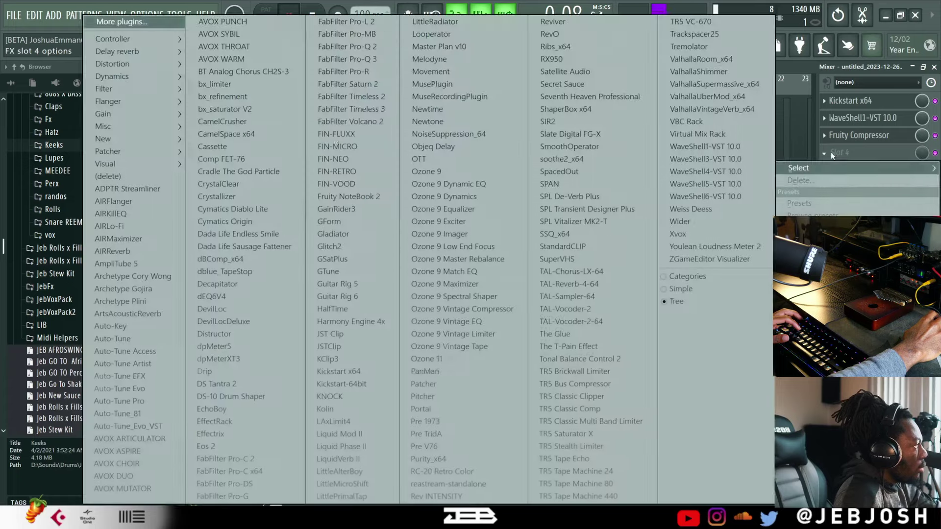
{"action": "left_click", "coordinate": [245, 136]}
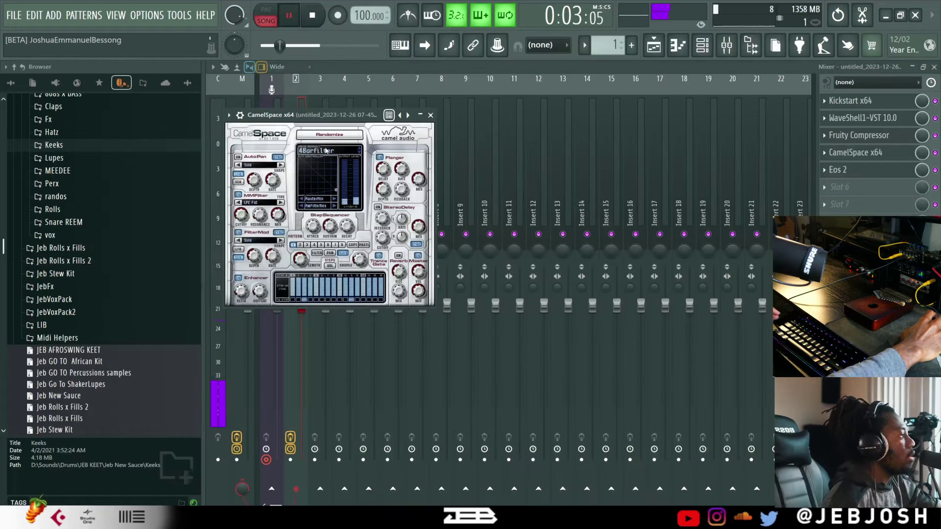
Audition CamelSpace's Vocals presets from Flying Formants through Second Voice while the loop plays
{"action": "left_click", "coordinate": [327, 149]}
{"action": "mouse_move", "coordinate": [386, 228]}
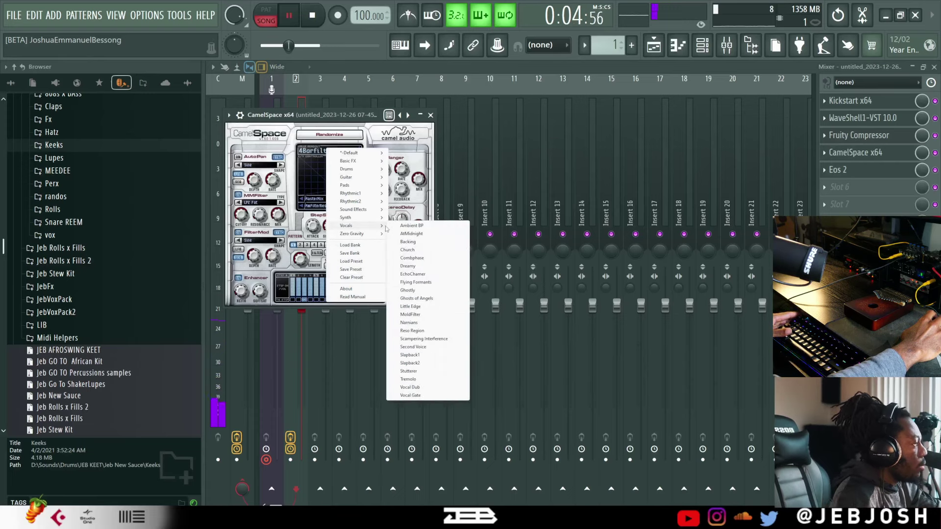
{"action": "left_click", "coordinate": [441, 275]}
{"action": "left_click", "coordinate": [360, 153]}
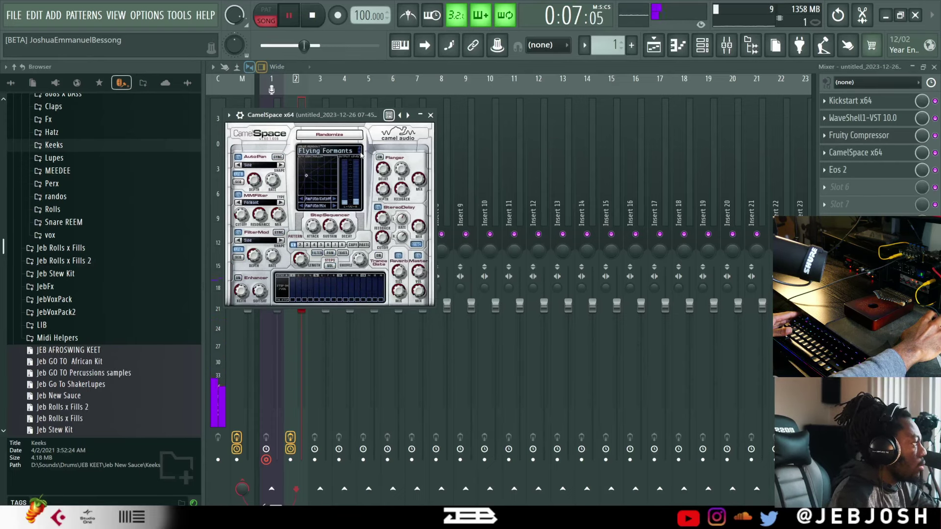
{"action": "left_click", "coordinate": [360, 153]}
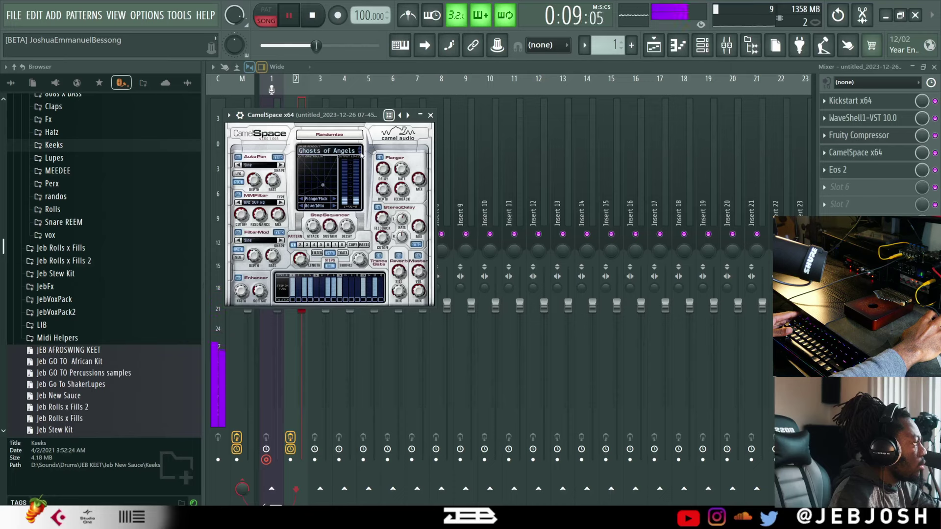
{"action": "left_click", "coordinate": [359, 153]}
{"action": "left_click", "coordinate": [360, 153]}
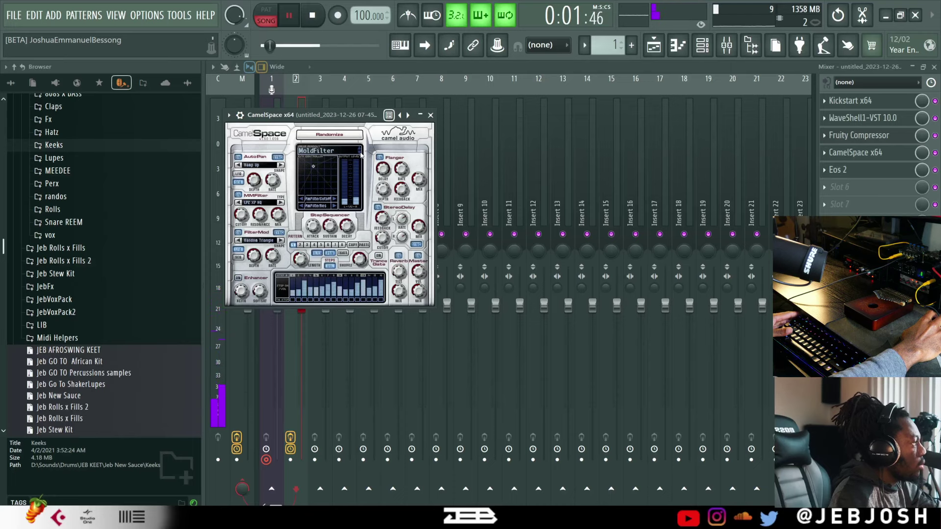
{"action": "left_click", "coordinate": [361, 153]}
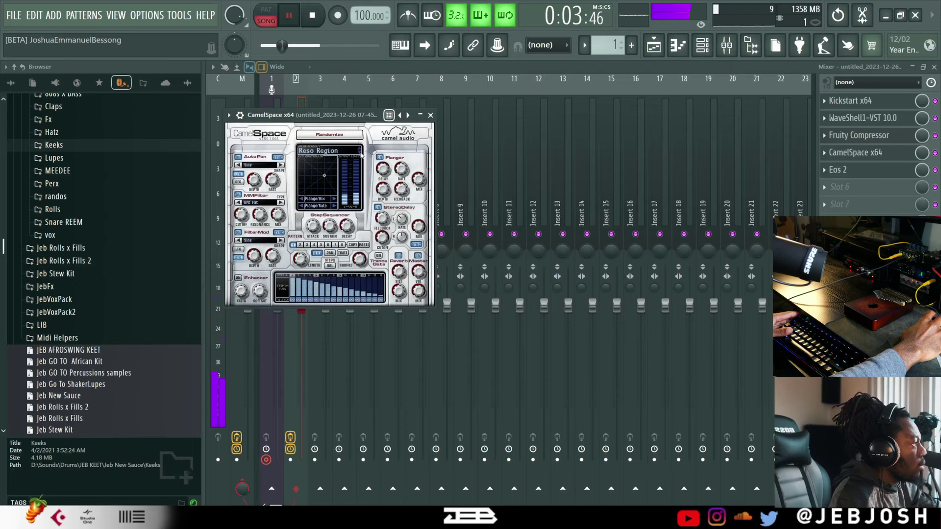
{"action": "left_click", "coordinate": [361, 154]}
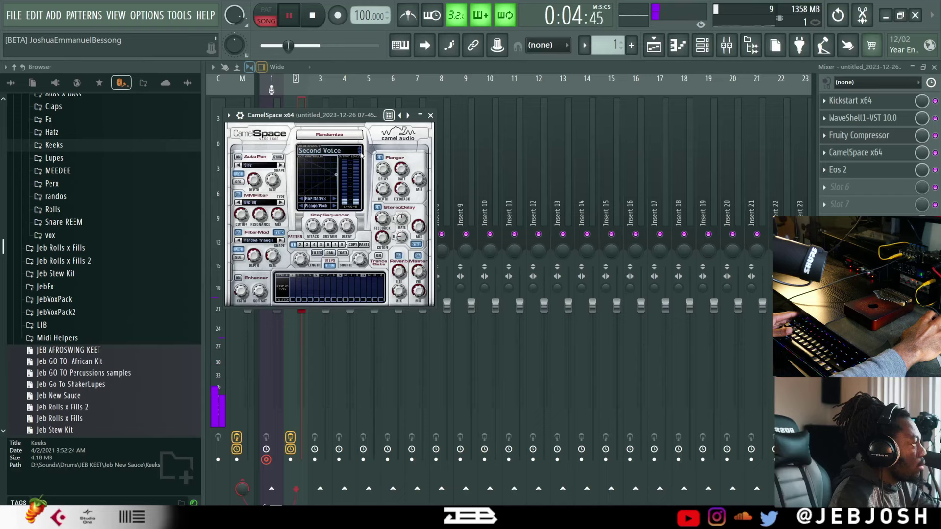
Audition CamelSpace's Synth presets from 4x4 Ducker through Bouncing Gate
{"action": "left_click", "coordinate": [334, 152]}
{"action": "mouse_move", "coordinate": [374, 230]}
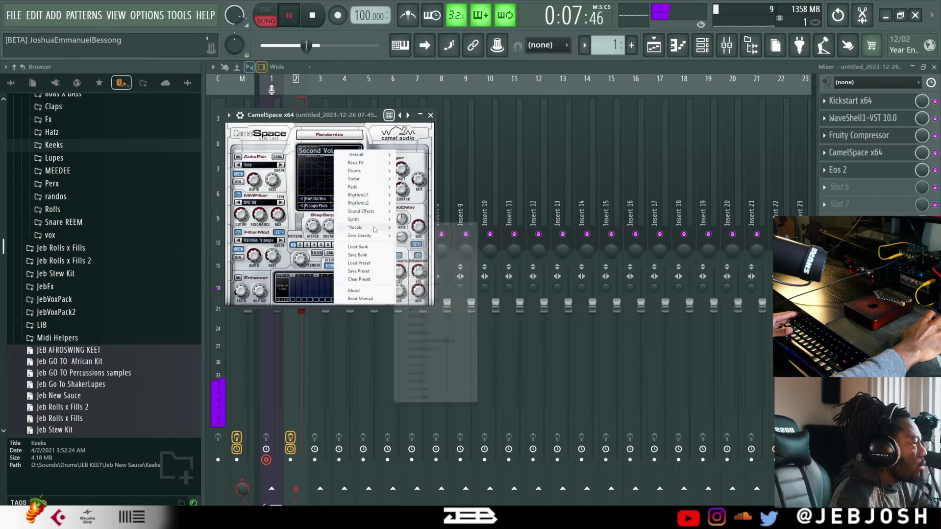
{"action": "left_click", "coordinate": [401, 219]}
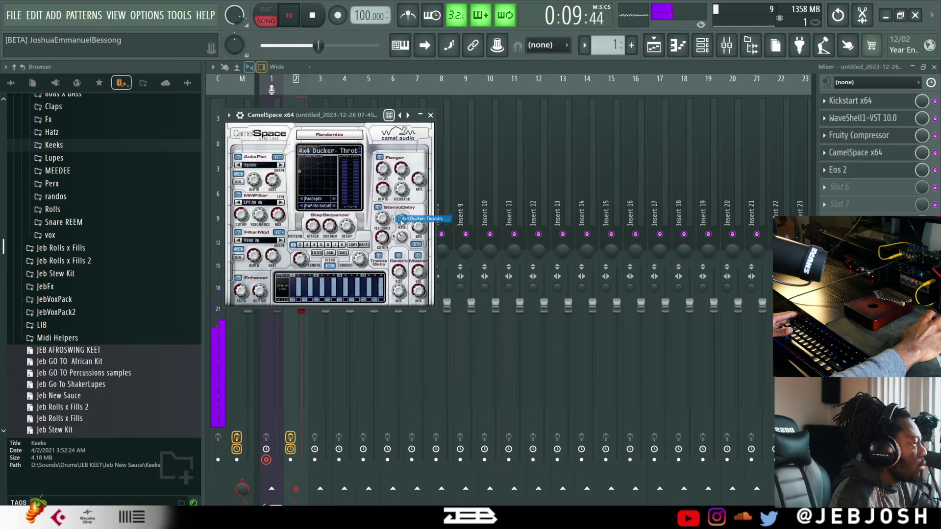
{"action": "left_click", "coordinate": [360, 154]}
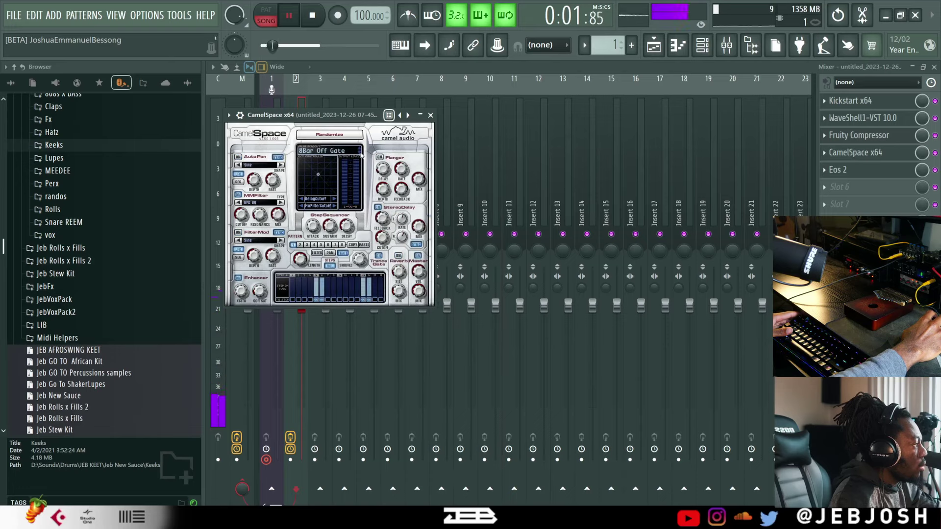
{"action": "left_click", "coordinate": [361, 155]}
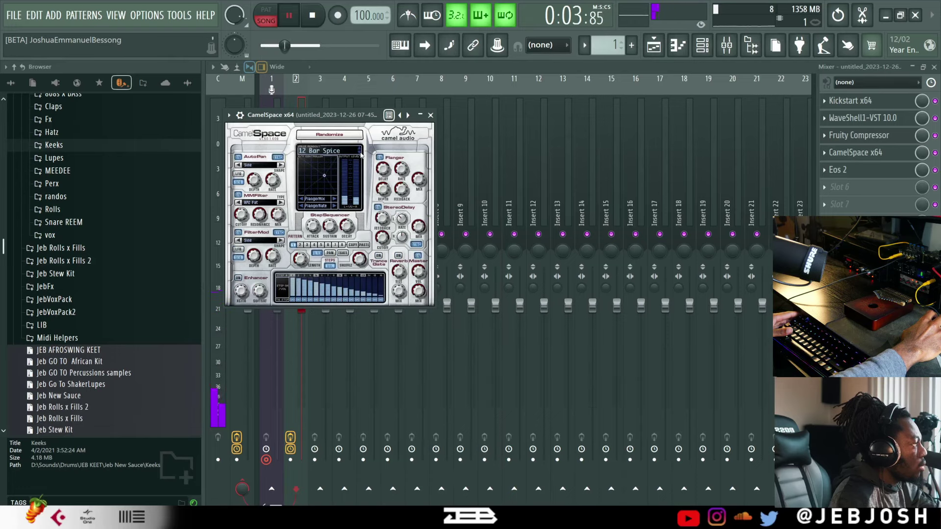
{"action": "left_click", "coordinate": [361, 155]}
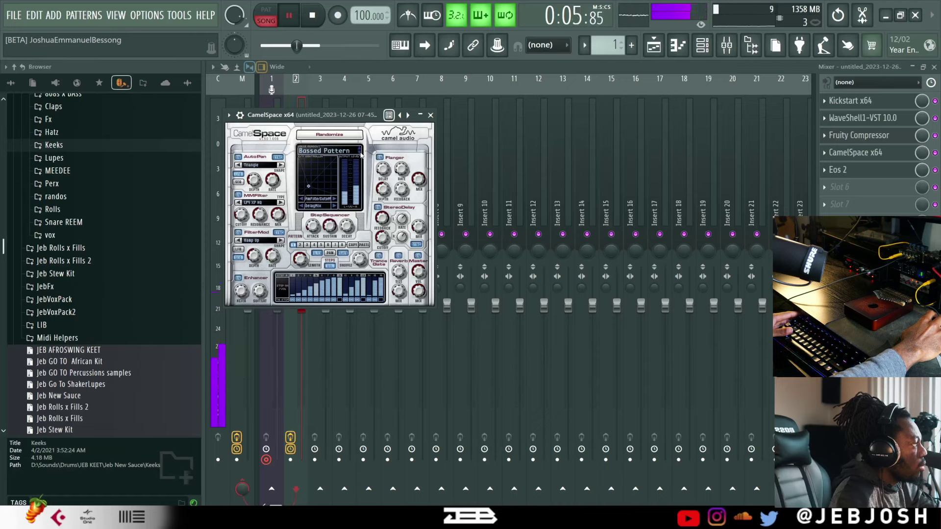
{"action": "left_click", "coordinate": [360, 154]}
{"action": "left_click", "coordinate": [361, 155]}
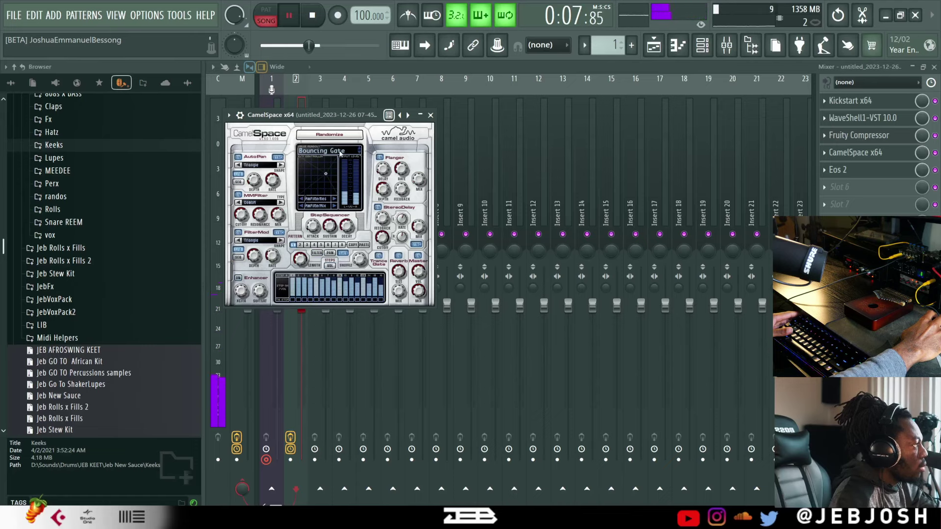
Audition CamelSpace's Guitar presets from Dark Wave through Dirty Spring
{"action": "left_click", "coordinate": [350, 153]}
{"action": "mouse_move", "coordinate": [370, 205]}
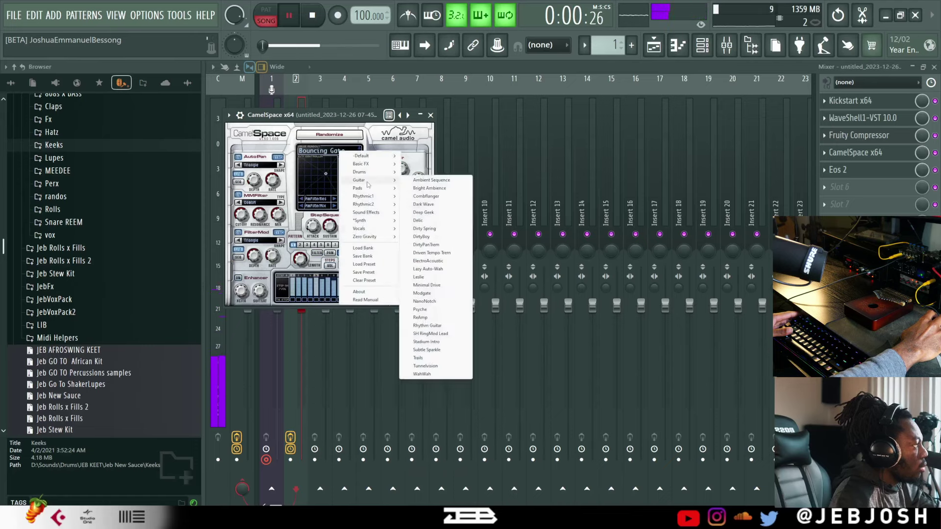
{"action": "mouse_move", "coordinate": [390, 184]}
{"action": "left_click", "coordinate": [429, 205]}
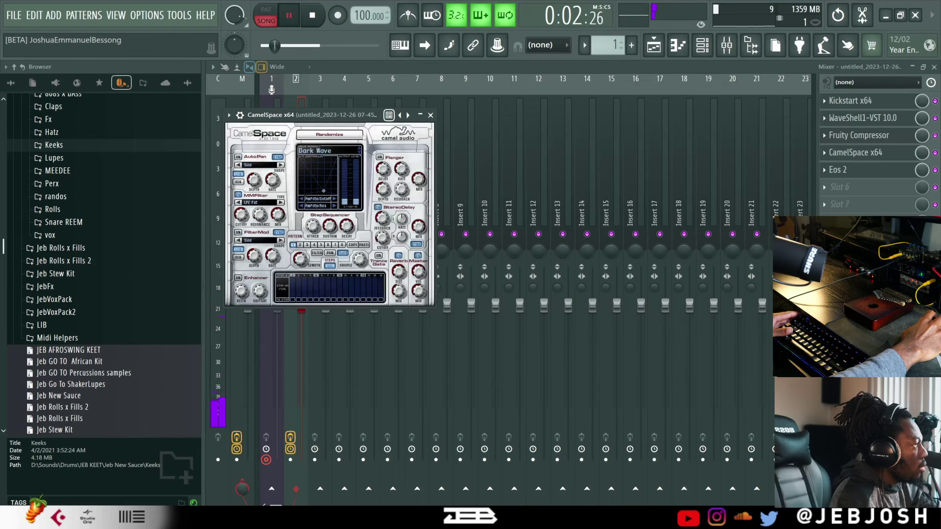
{"action": "left_click", "coordinate": [361, 154]}
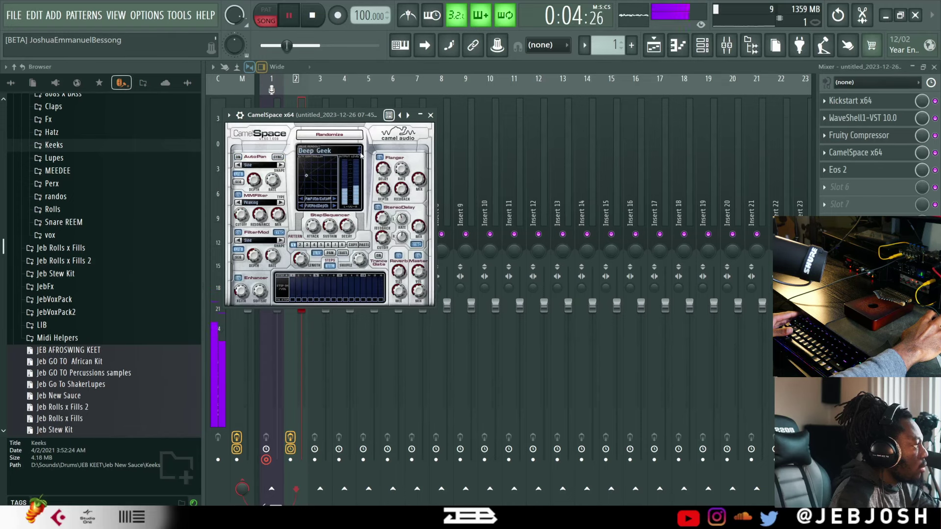
{"action": "left_click", "coordinate": [361, 154]}
{"action": "left_click", "coordinate": [361, 155]}
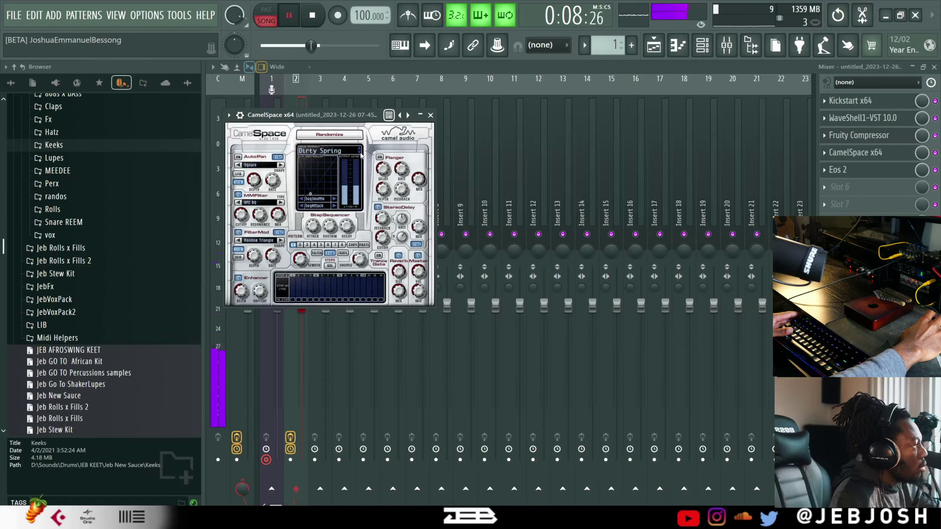
Stop playback, reopen CamelSpace, choose the Driven Tempo Trem preset and set the effect's mix level to 73%
{"action": "key", "text": "Escape"}
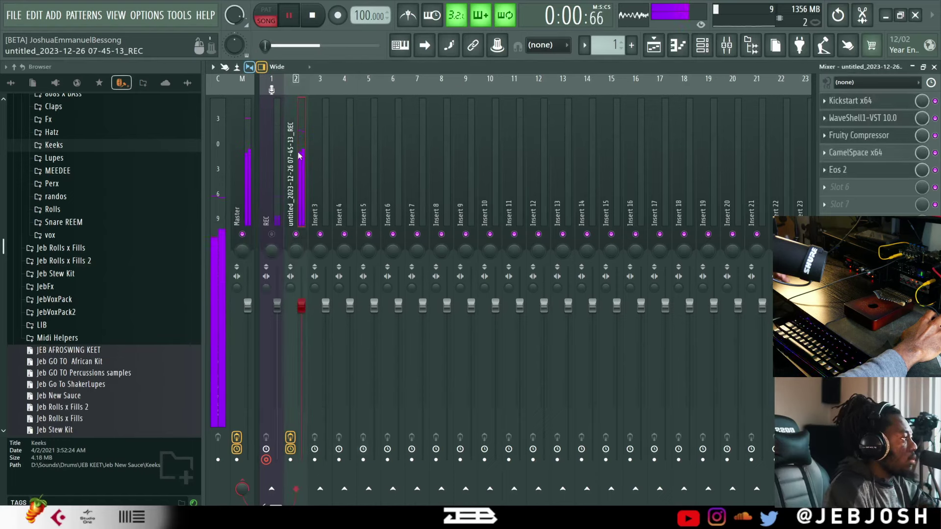
{"action": "key", "text": "space"}
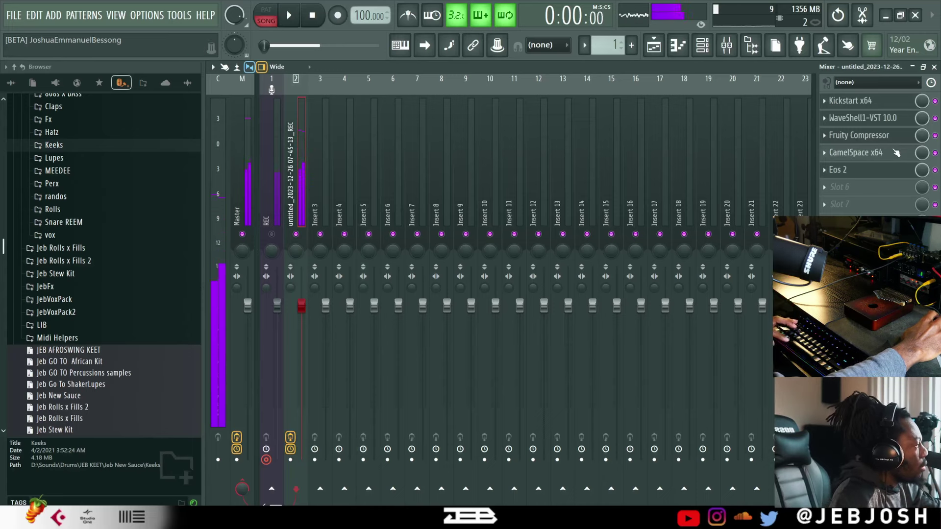
{"action": "left_click", "coordinate": [856, 152]}
{"action": "left_click", "coordinate": [360, 154]}
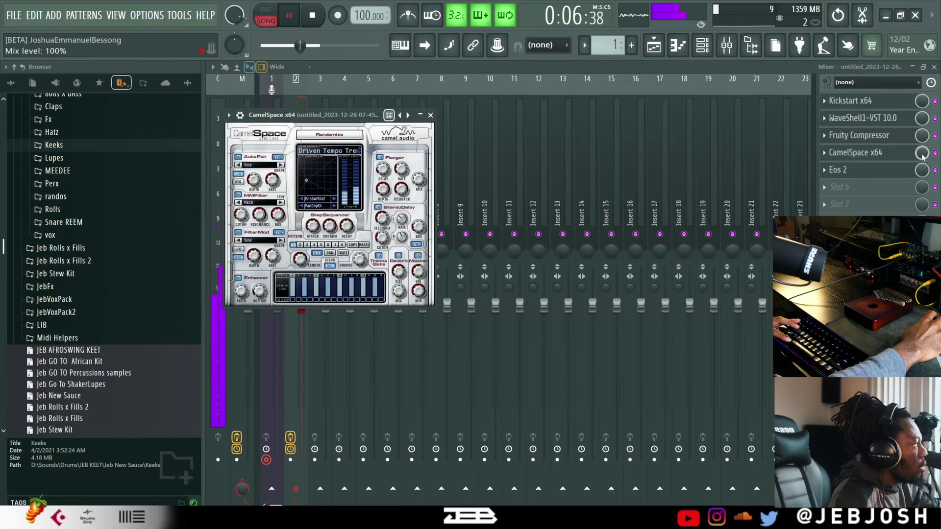
{"action": "left_click_drag", "start_coordinate": [922, 154], "coordinate": [922, 162]}
{"action": "scroll", "coordinate": [922, 154], "scroll_direction": "down", "scroll_amount": 1}
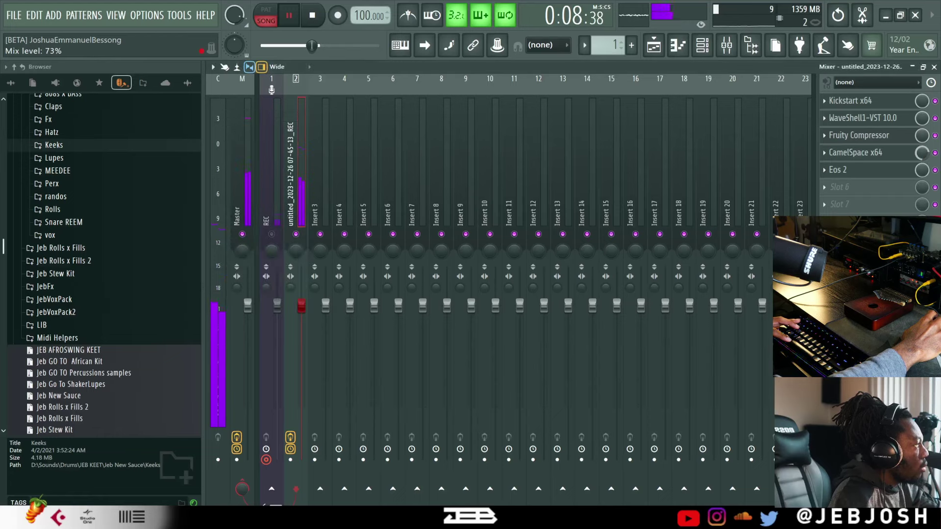
Add FabFilter Pro-Q 3 with a 36 dB/oct low cut at 118.51 Hz and move it above Eos 2 in the chain
{"action": "left_click", "coordinate": [839, 187]}
{"action": "mouse_move", "coordinate": [799, 203]}
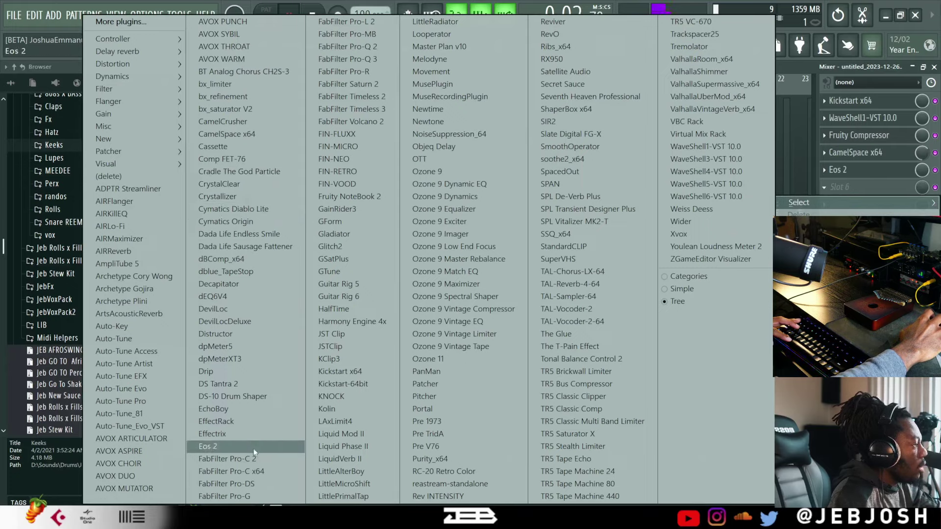
{"action": "left_click", "coordinate": [349, 60]}
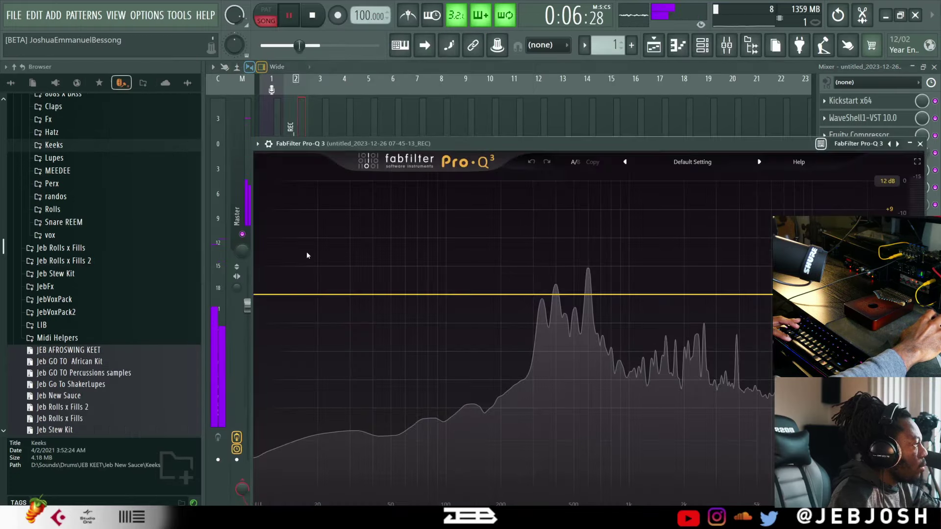
{"action": "left_click", "coordinate": [268, 294]}
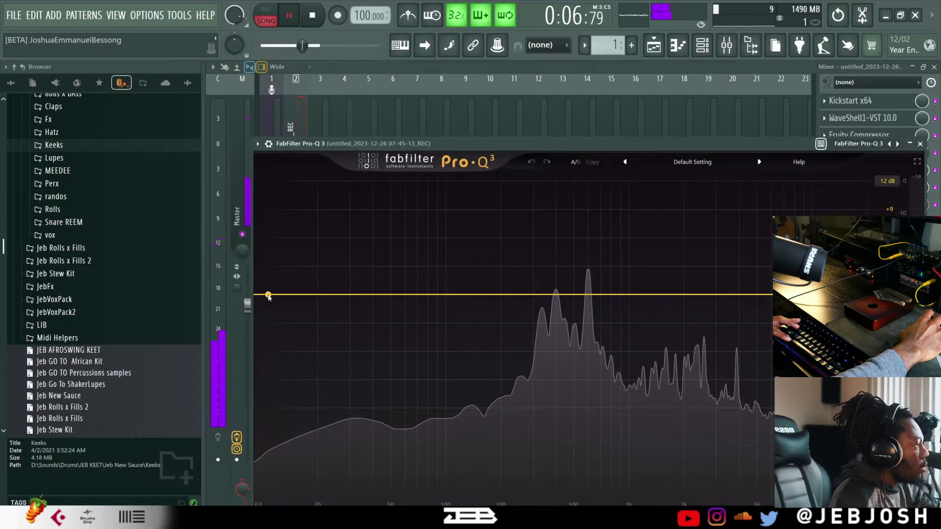
{"action": "left_click_drag", "start_coordinate": [268, 294], "coordinate": [460, 327]}
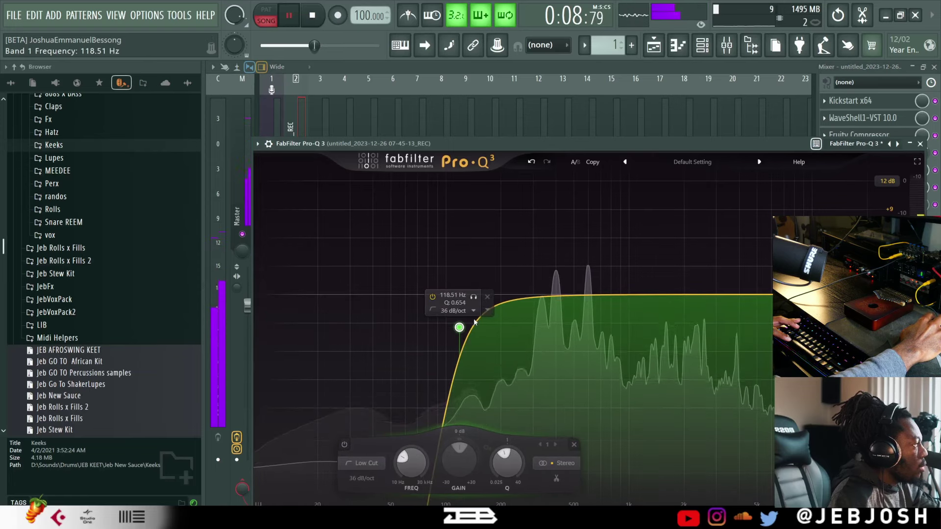
{"action": "left_click", "coordinate": [692, 64]}
{"action": "scroll", "coordinate": [853, 182], "scroll_direction": "up", "scroll_amount": 1}
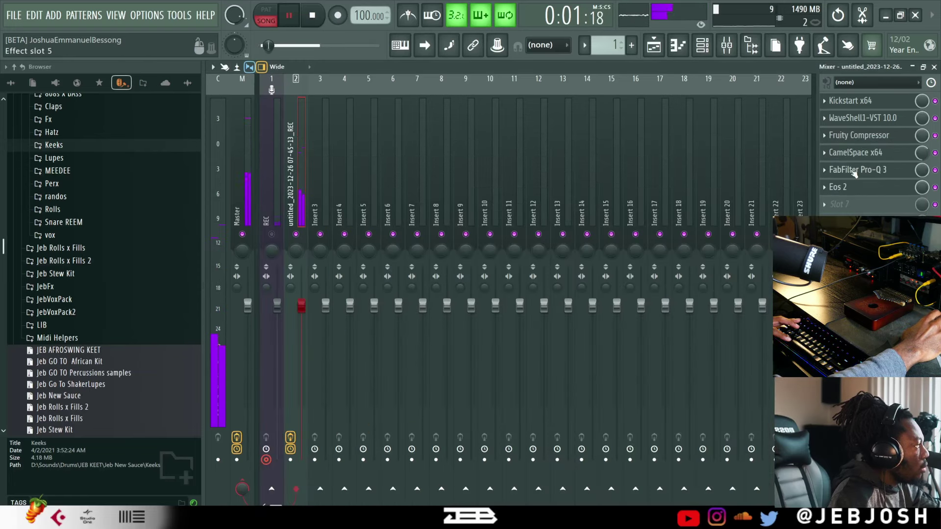
{"action": "left_click_drag", "start_coordinate": [853, 156], "coordinate": [854, 172]}
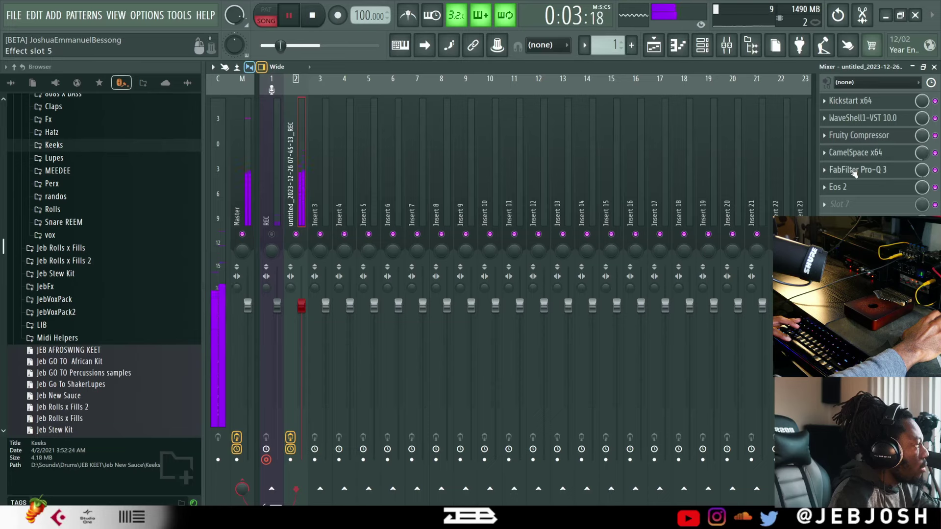
Show the playlist, return to the mixer and set CamelSpace's mix level to 55%
{"action": "left_click", "coordinate": [661, 52]}
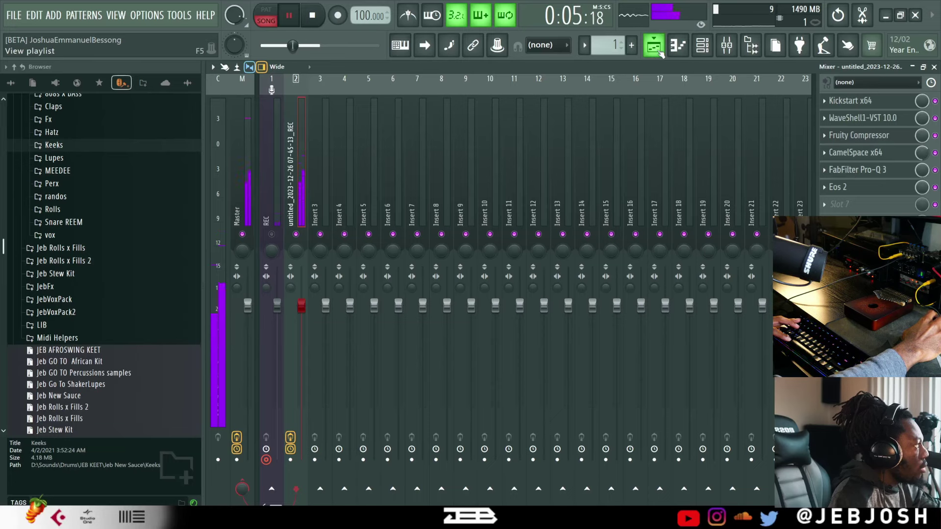
{"action": "left_click", "coordinate": [660, 51]}
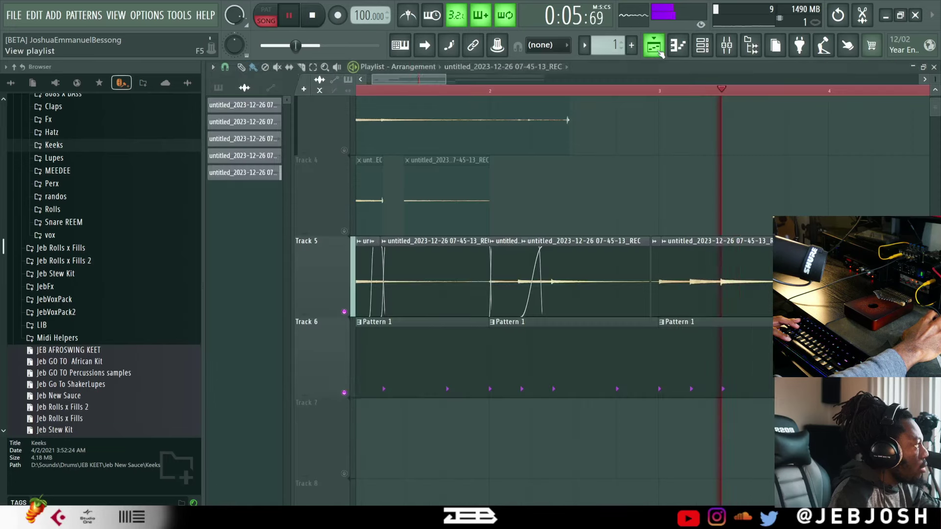
{"action": "left_click", "coordinate": [727, 47]}
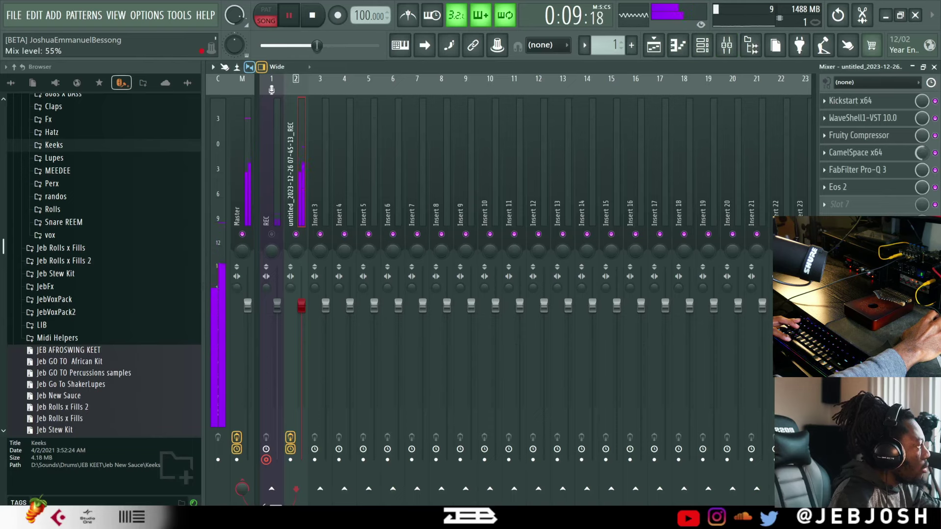
{"action": "left_click_drag", "start_coordinate": [922, 153], "coordinate": [921, 155]}
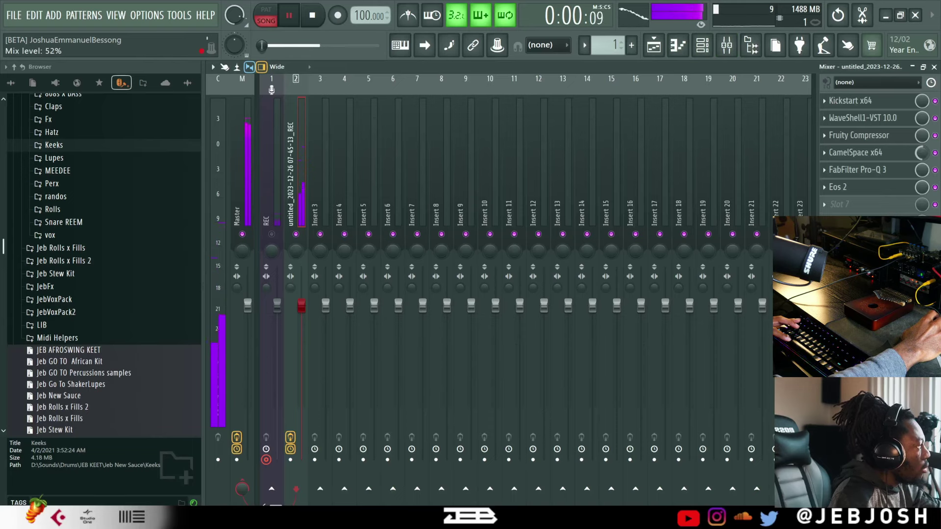
Show the playlist and open the e dey Shake Shaker Loop Pack folder inside POJbeatz in the browser
{"action": "left_click", "coordinate": [934, 69]}
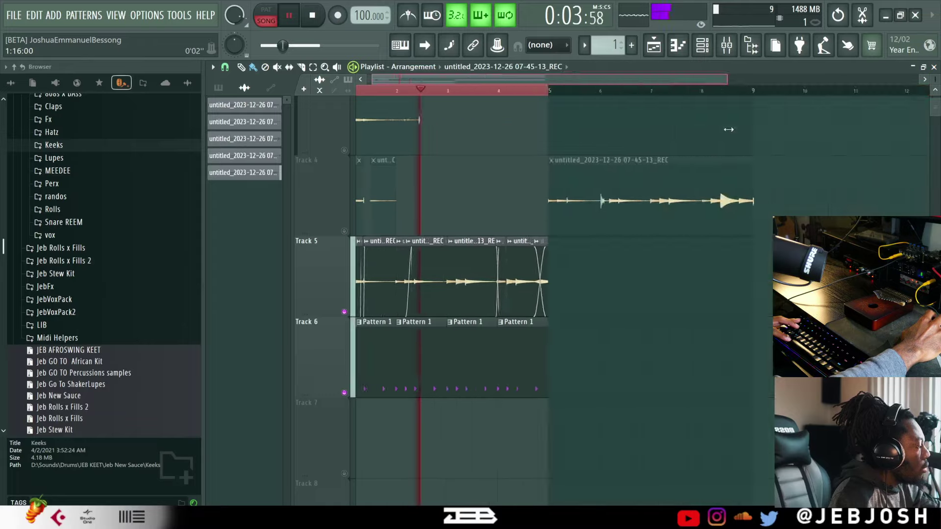
{"action": "scroll", "coordinate": [728, 129], "scroll_direction": "down", "scroll_amount": 2}
{"action": "scroll", "coordinate": [129, 319], "scroll_direction": "down", "scroll_amount": 15}
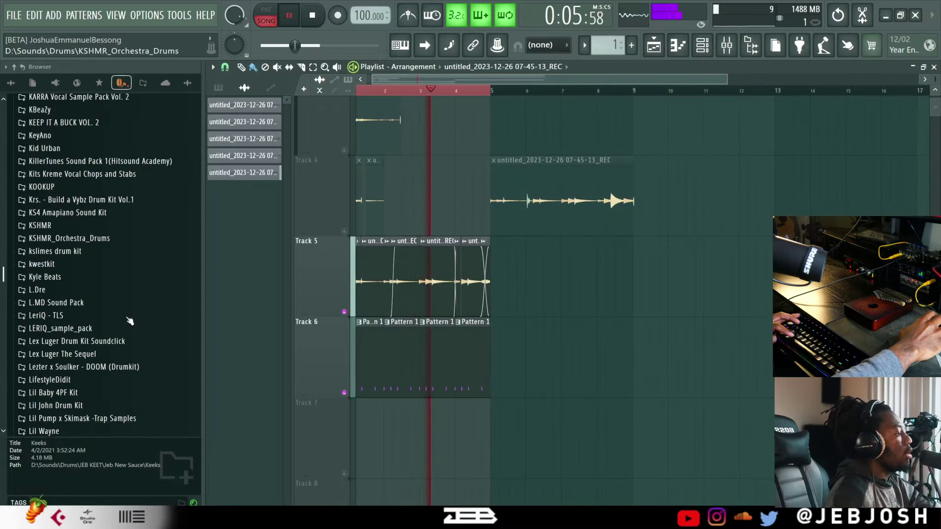
{"action": "scroll", "coordinate": [130, 321], "scroll_direction": "down", "scroll_amount": 15}
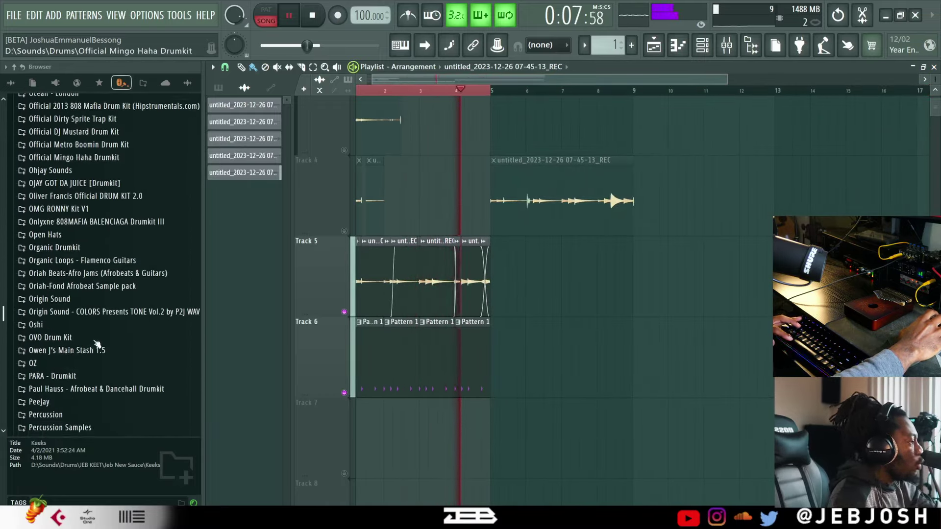
{"action": "scroll", "coordinate": [97, 344], "scroll_direction": "down", "scroll_amount": 6}
{"action": "left_click", "coordinate": [55, 300]}
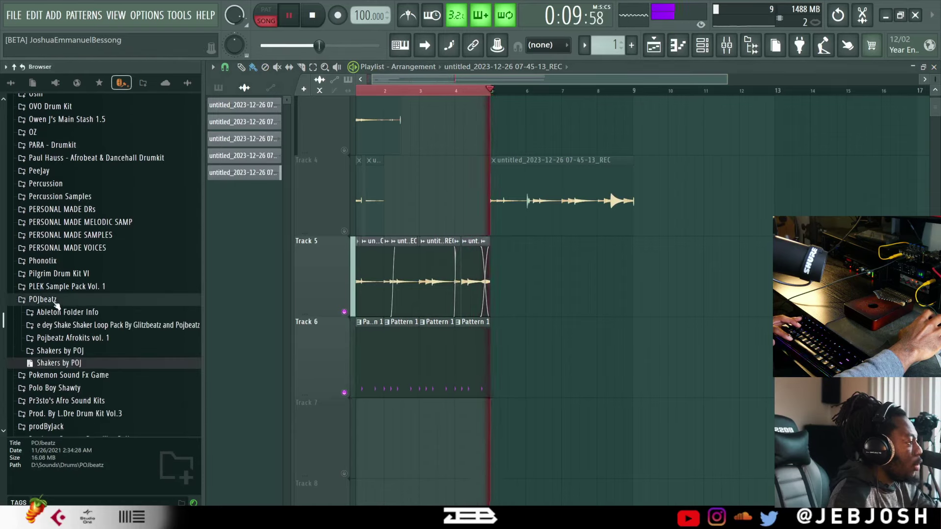
{"action": "left_click", "coordinate": [64, 338]}
{"action": "left_click", "coordinate": [71, 325]}
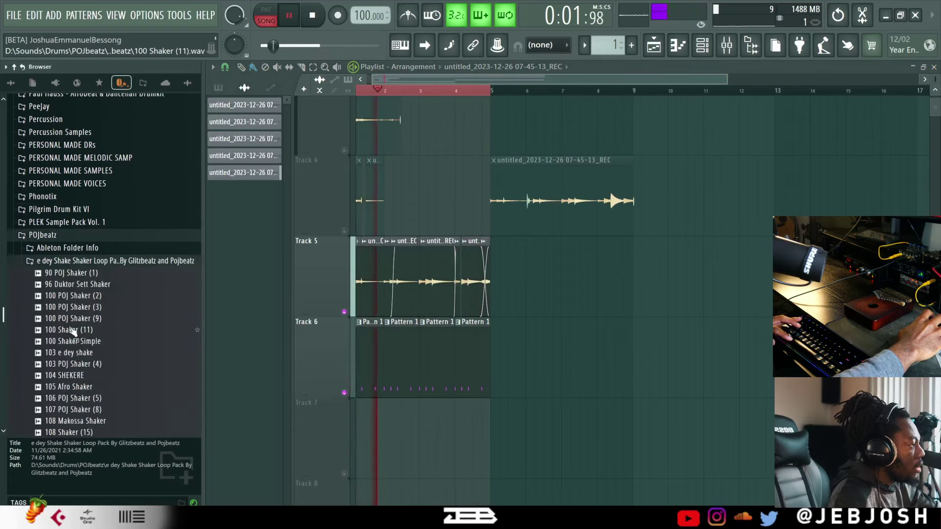
Place the 105 Afro Shaker loop twice back to back on Track 7, filling bars 1 to 4
{"action": "scroll", "coordinate": [73, 332], "scroll_direction": "down", "scroll_amount": 5}
{"action": "left_click_drag", "start_coordinate": [74, 225], "coordinate": [403, 441]}
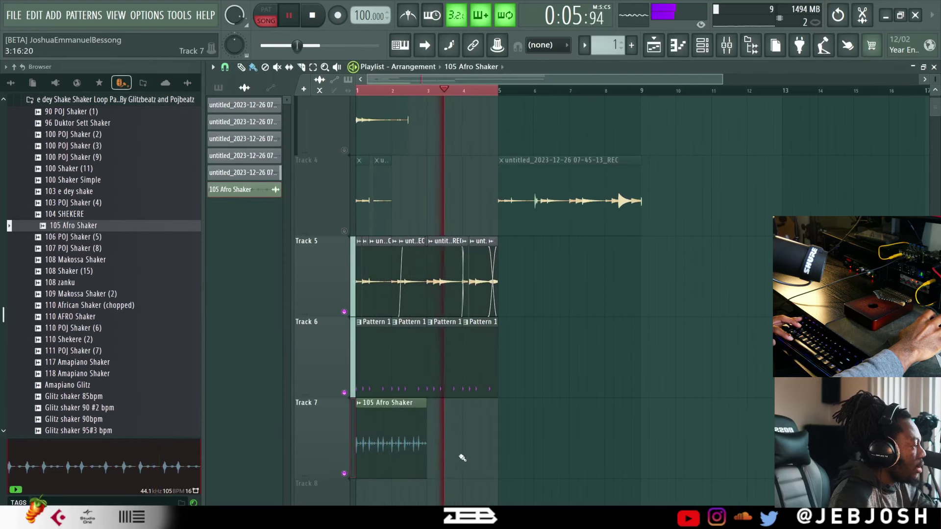
{"action": "left_click", "coordinate": [461, 455]}
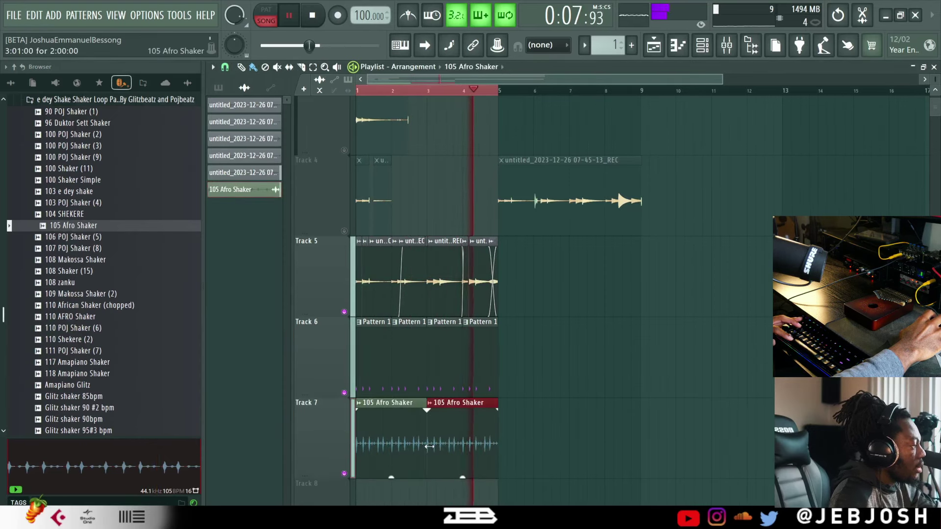
Collapse the POJbeatz folder and add a new Kontakt instrument channel
{"action": "scroll", "coordinate": [81, 253], "scroll_direction": "up", "scroll_amount": 4}
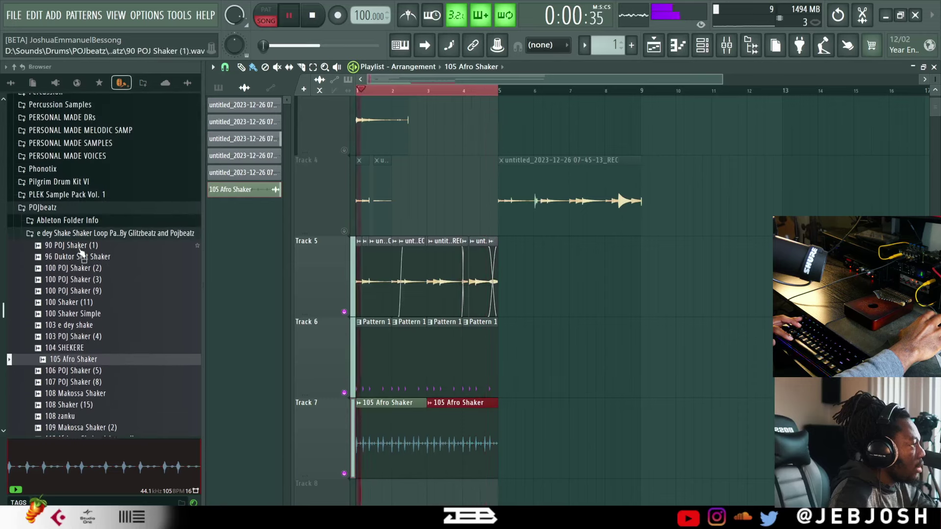
{"action": "left_click", "coordinate": [59, 210]}
{"action": "scroll", "coordinate": [78, 249], "scroll_direction": "up", "scroll_amount": 7}
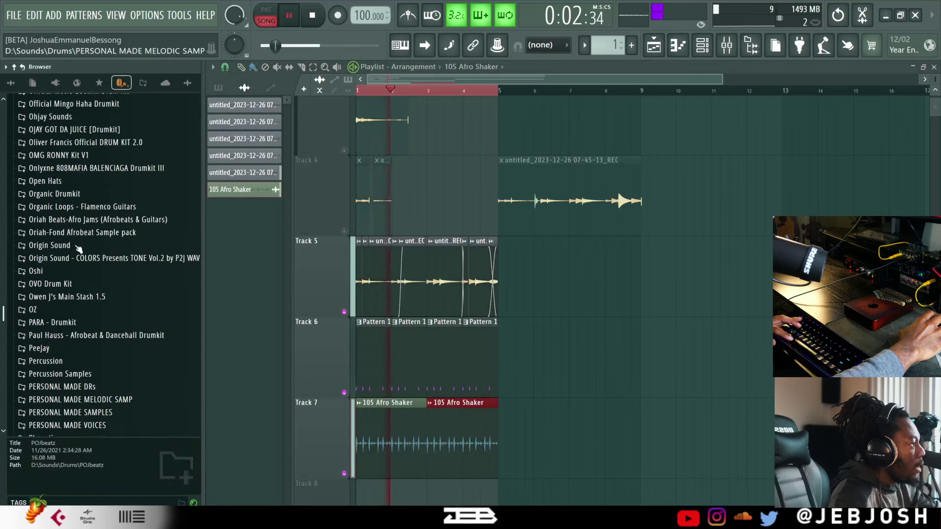
{"action": "scroll", "coordinate": [78, 249], "scroll_direction": "up", "scroll_amount": 12}
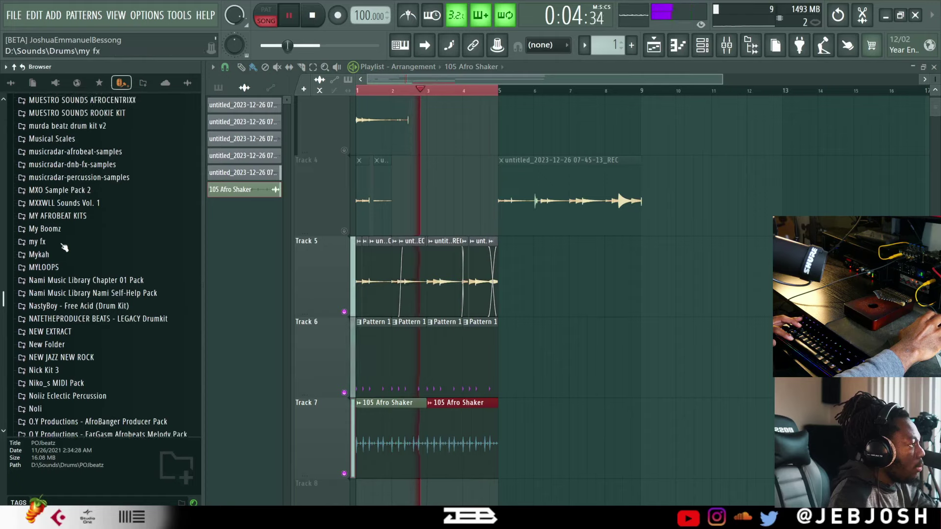
{"action": "scroll", "coordinate": [64, 248], "scroll_direction": "up", "scroll_amount": 12}
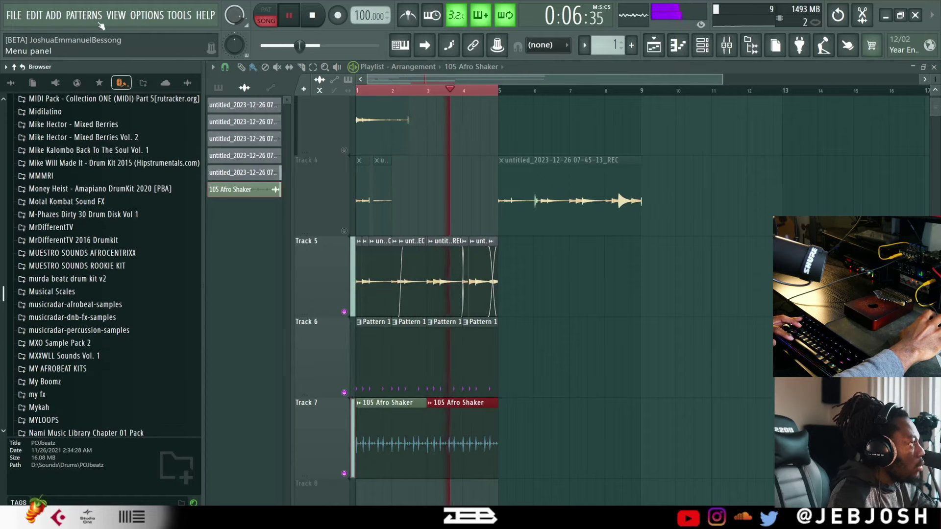
{"action": "left_click", "coordinate": [85, 16]}
{"action": "left_click", "coordinate": [53, 15]}
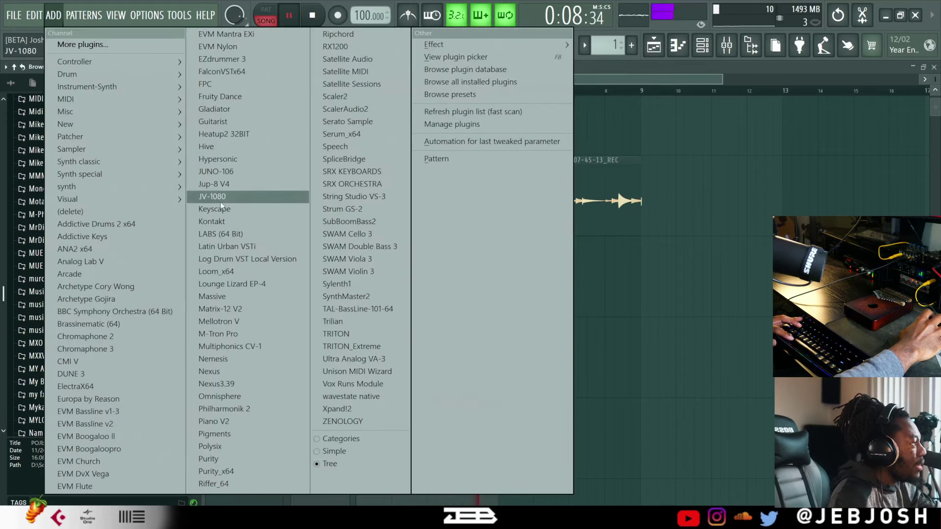
{"action": "left_click", "coordinate": [243, 227]}
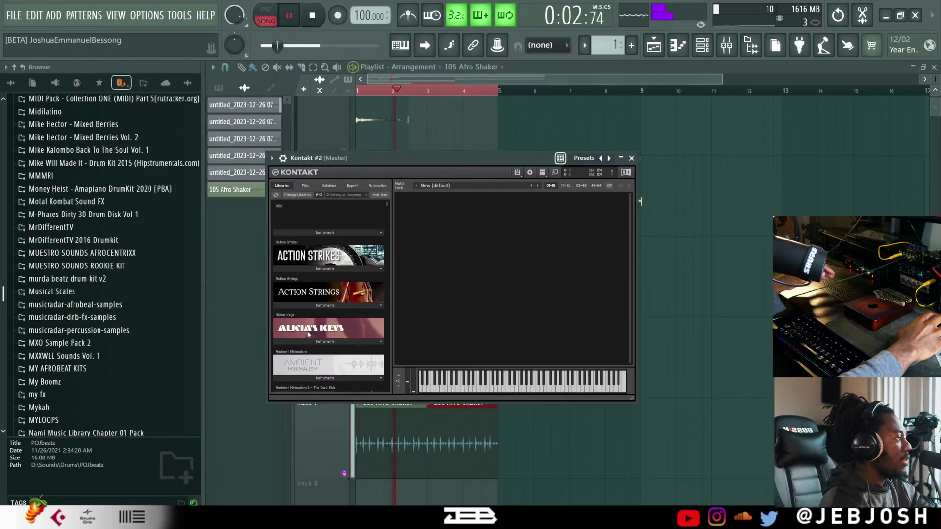
Load Archtop.nki from the Archtop library into Kontakt #2 and try its sound
{"action": "scroll", "coordinate": [302, 325], "scroll_direction": "down", "scroll_amount": 10}
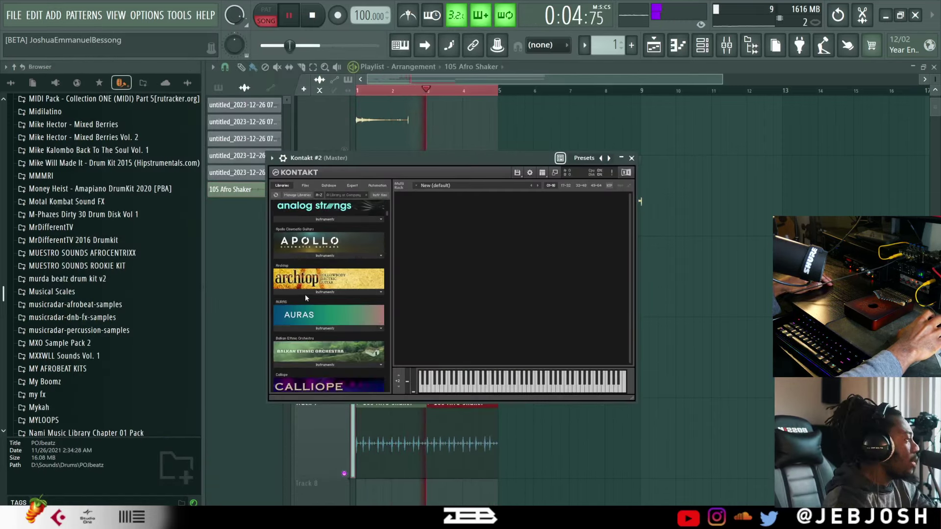
{"action": "left_click", "coordinate": [305, 293]}
{"action": "double_click", "coordinate": [303, 309]}
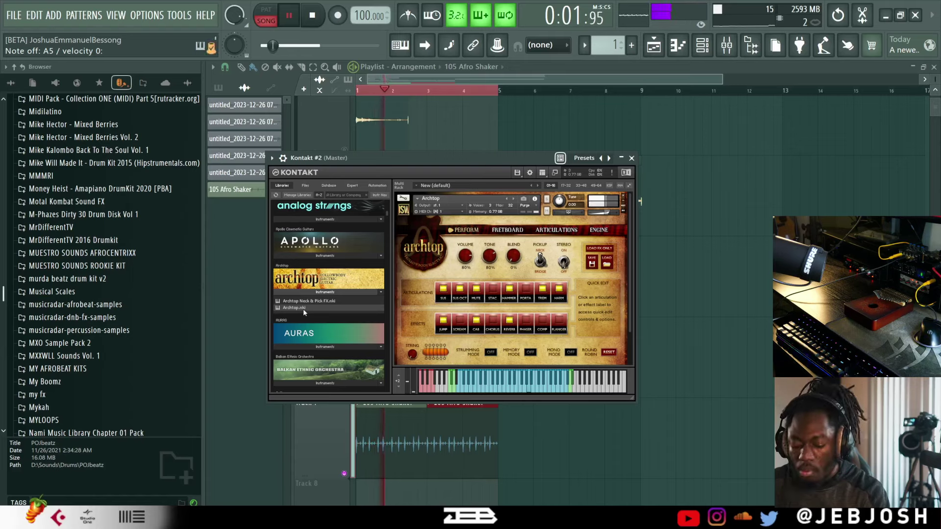
Replace Archtop in Kontakt #2 with Alicias Keys 1.2 from the Alicias Keys library
{"action": "scroll", "coordinate": [324, 292], "scroll_direction": "up", "scroll_amount": 5}
{"action": "left_click", "coordinate": [321, 289]}
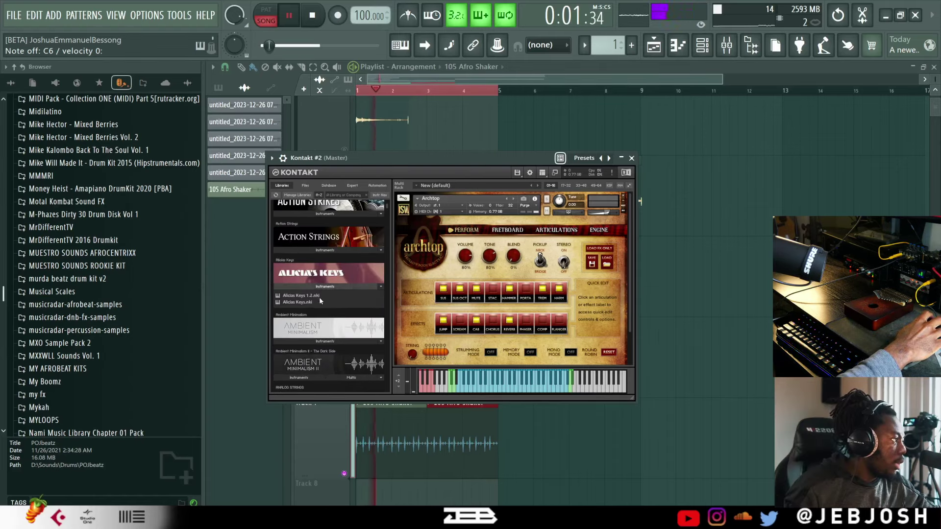
{"action": "left_click_drag", "start_coordinate": [313, 297], "coordinate": [445, 287]}
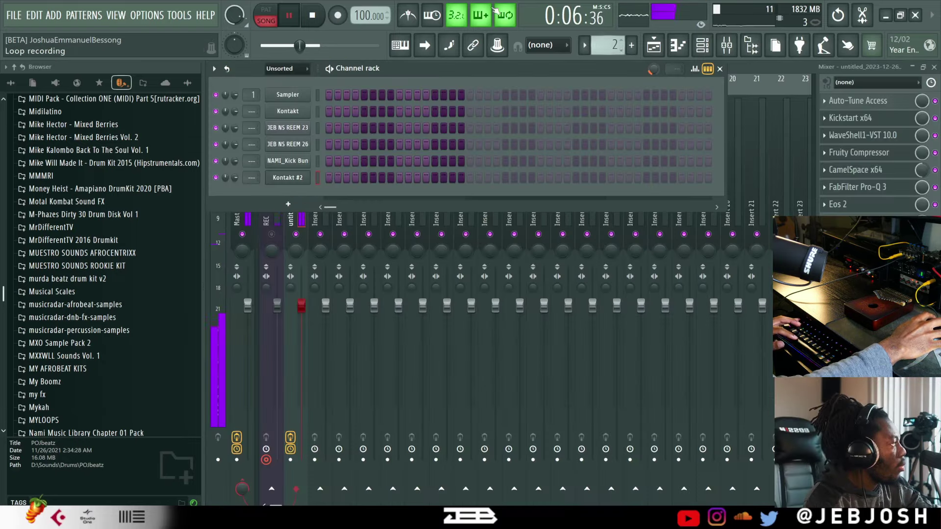
Record a played Kontakt #2 melody into Pattern 2, switch recording off and restart playback
{"action": "key", "text": "space"}
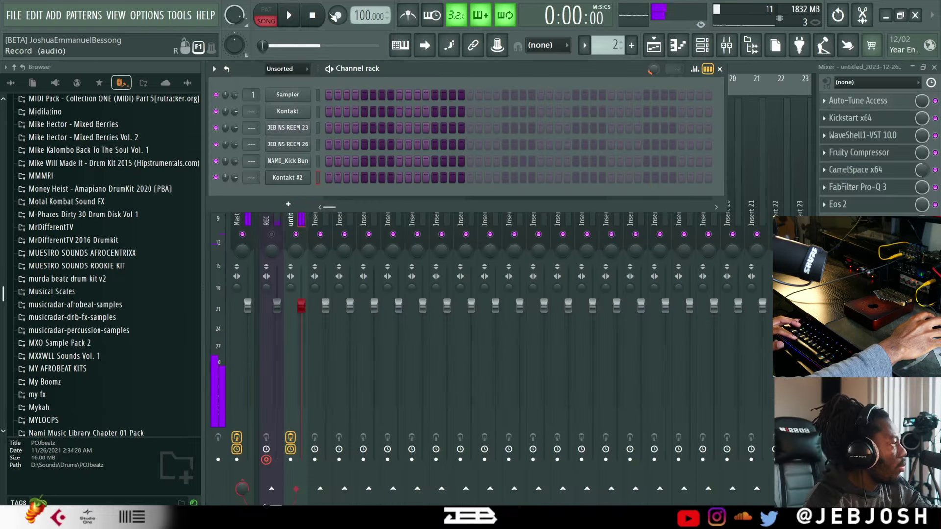
{"action": "key", "text": "r"}
{"action": "left_click", "coordinate": [460, 335]}
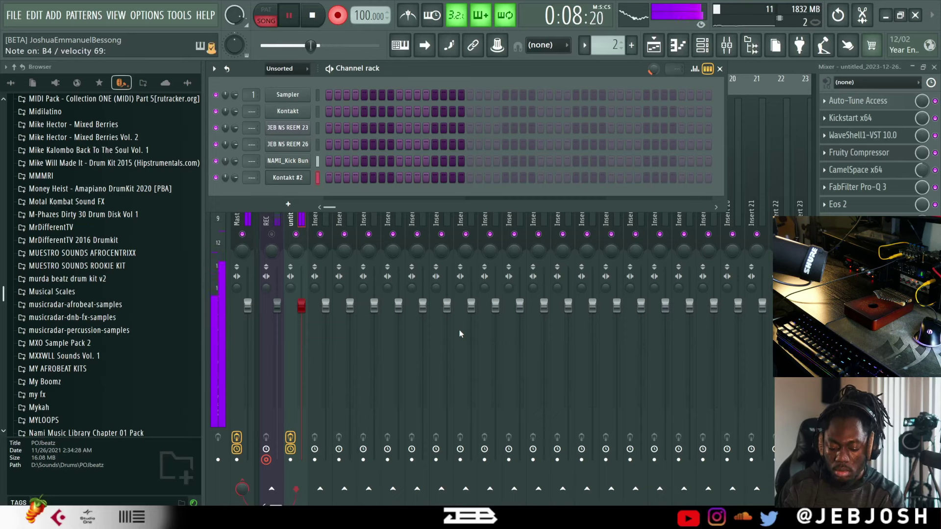
{"action": "key", "text": "space"}
{"action": "key", "text": "space"}
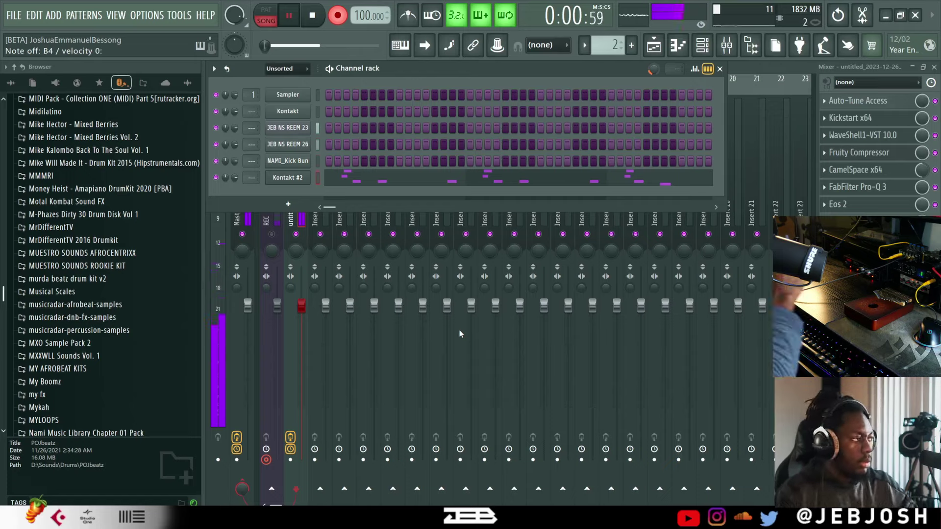
{"action": "left_click", "coordinate": [327, 17]}
{"action": "left_click", "coordinate": [343, 16]}
{"action": "key", "text": "space"}
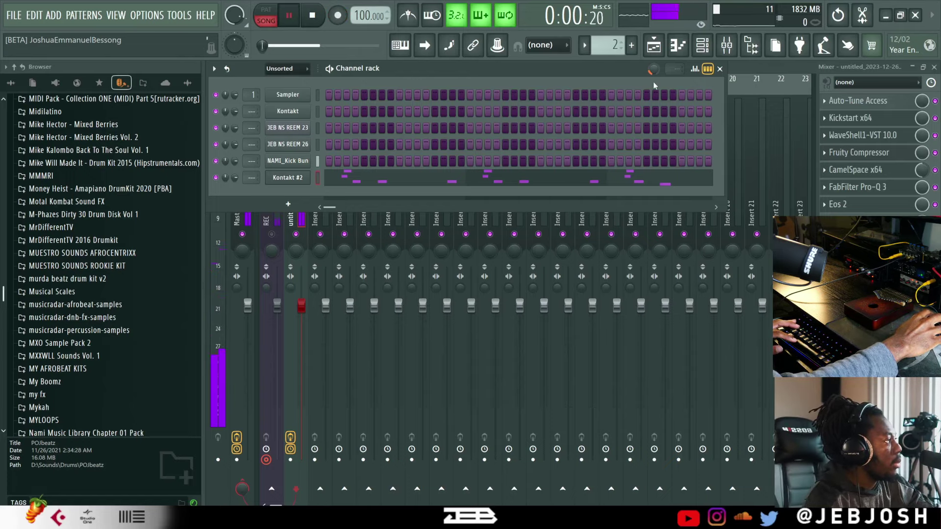
Show the playlist and unmute Track 8, which holds the recorded Pattern 2 clip
{"action": "left_click", "coordinate": [651, 48]}
{"action": "scroll", "coordinate": [349, 387], "scroll_direction": "down", "scroll_amount": 4}
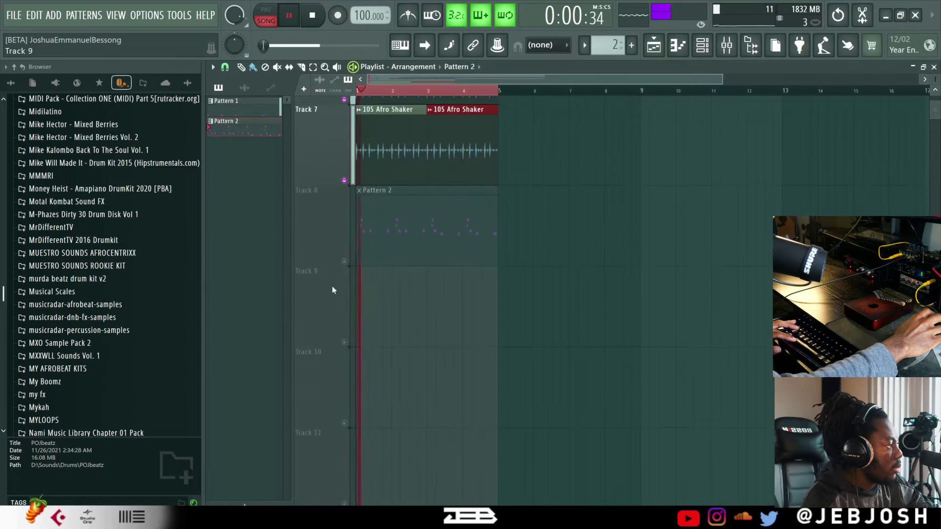
{"action": "scroll", "coordinate": [346, 148], "scroll_direction": "up", "scroll_amount": 3}
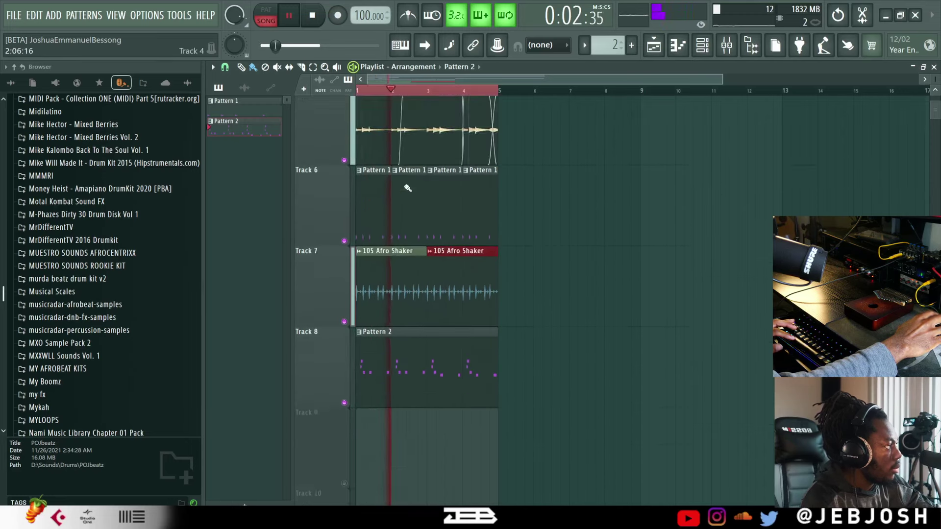
{"action": "scroll", "coordinate": [404, 182], "scroll_direction": "up", "scroll_amount": 2}
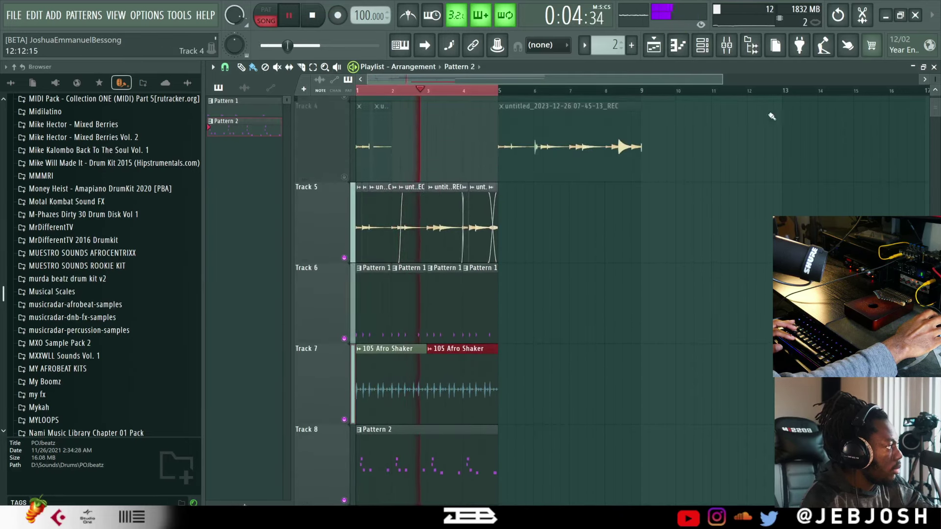
Reopen Kontakt #2 from the channel rack and replace Alicias Keys with Cloud Supply.nki from the Cloud Supply library
{"action": "left_click", "coordinate": [704, 49]}
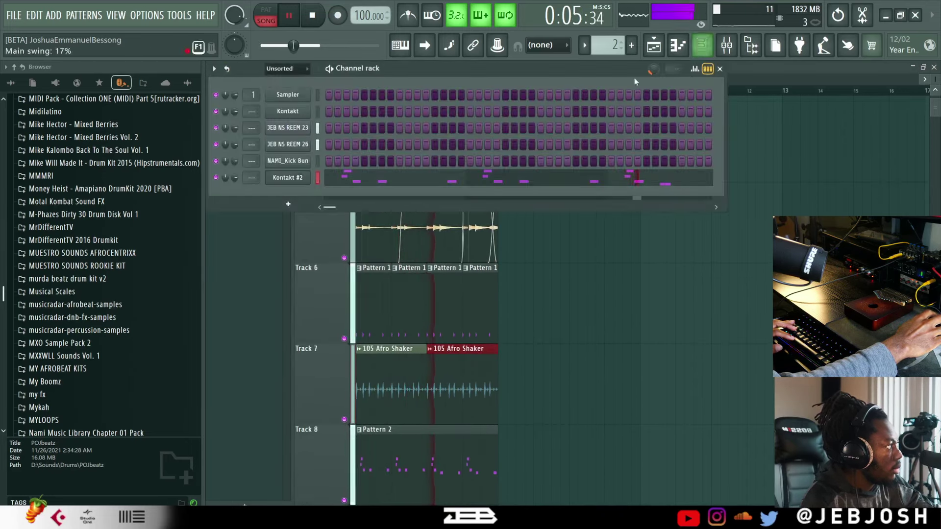
{"action": "left_click", "coordinate": [306, 176]}
{"action": "scroll", "coordinate": [363, 350], "scroll_direction": "down", "scroll_amount": 5}
{"action": "scroll", "coordinate": [363, 350], "scroll_direction": "down", "scroll_amount": 10}
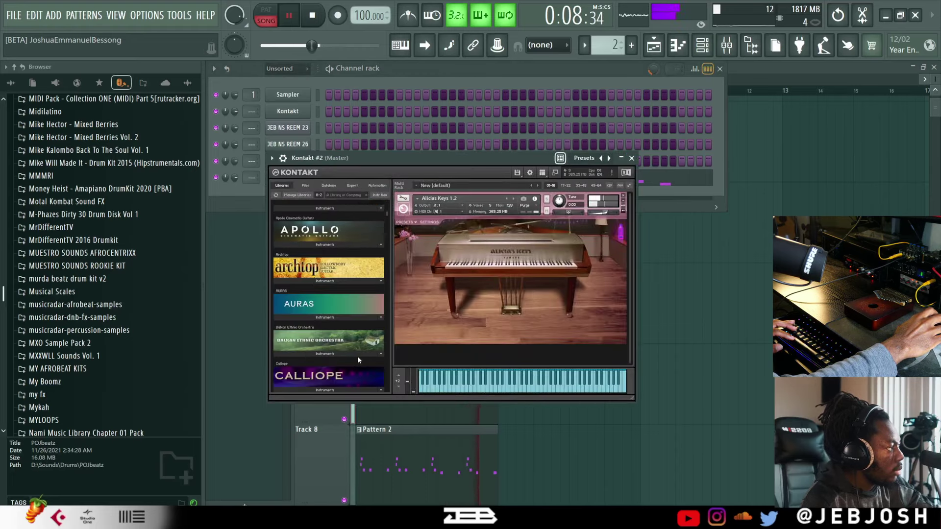
{"action": "scroll", "coordinate": [325, 331], "scroll_direction": "down", "scroll_amount": 10}
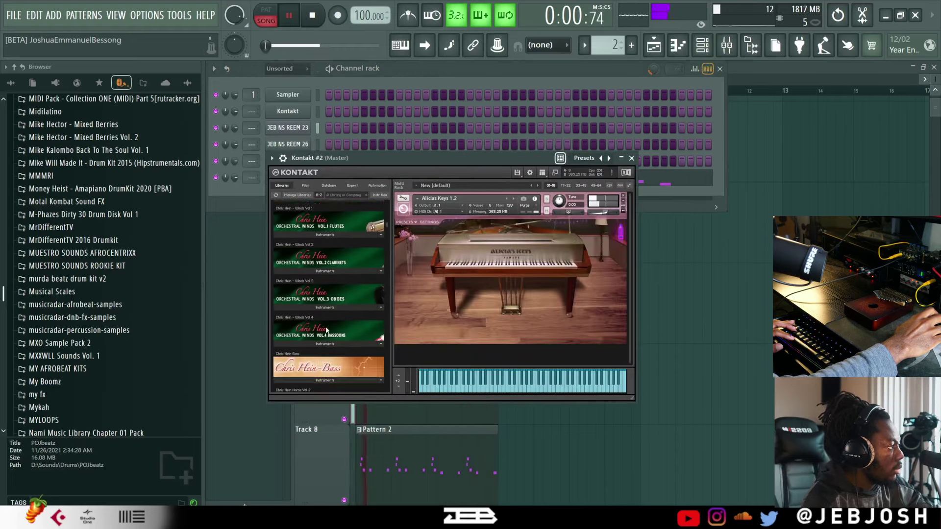
{"action": "left_click", "coordinate": [326, 331]}
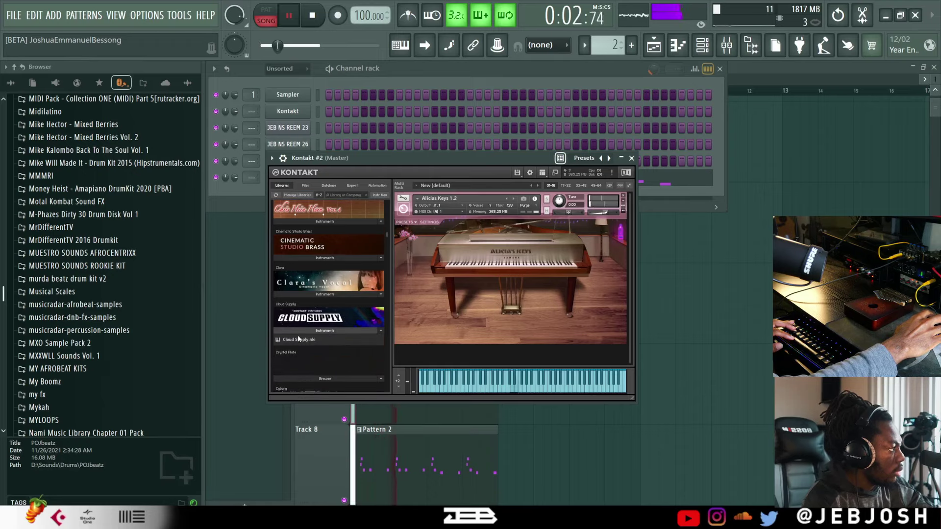
{"action": "left_click_drag", "start_coordinate": [429, 301], "coordinate": [433, 295]}
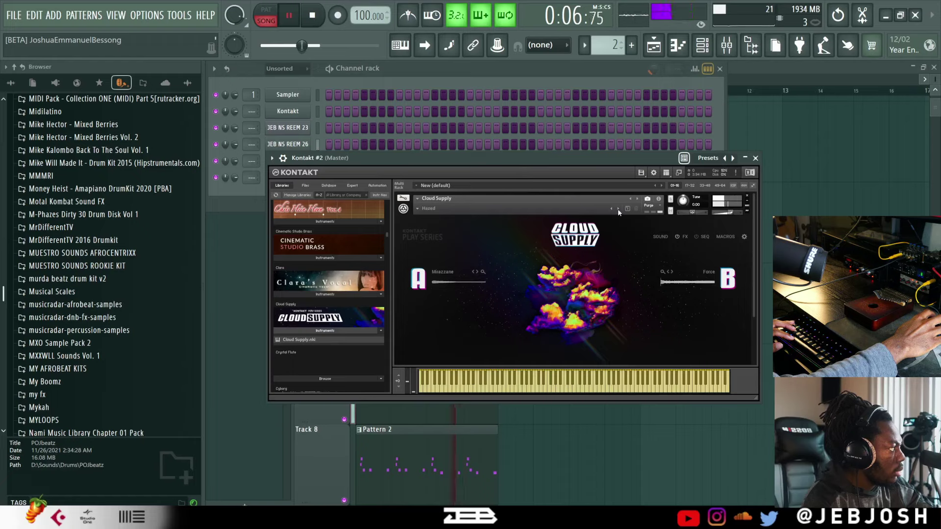
Lower Kontakt #2's channel volume to 57% and step through the Cloud Supply presets to Henyika
{"action": "left_click", "coordinate": [283, 159]}
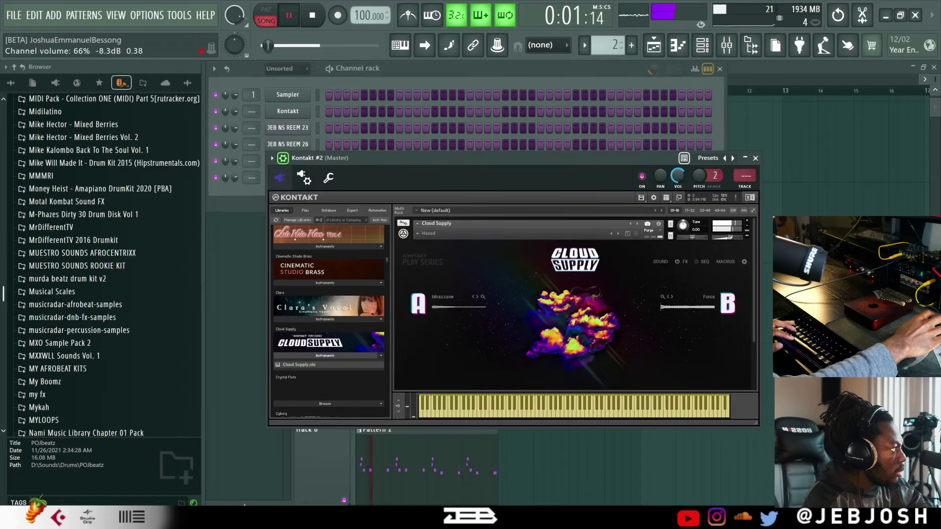
{"action": "left_click", "coordinate": [610, 234]}
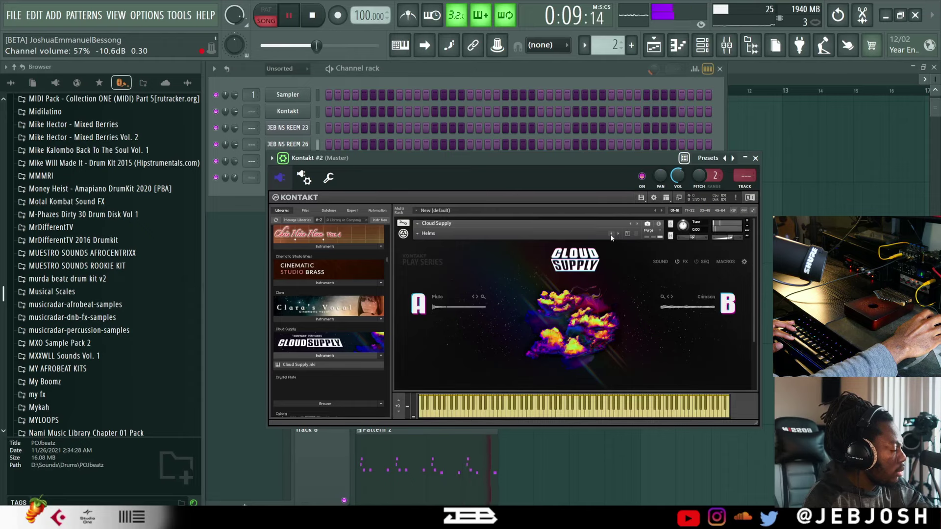
{"action": "left_click", "coordinate": [619, 233]}
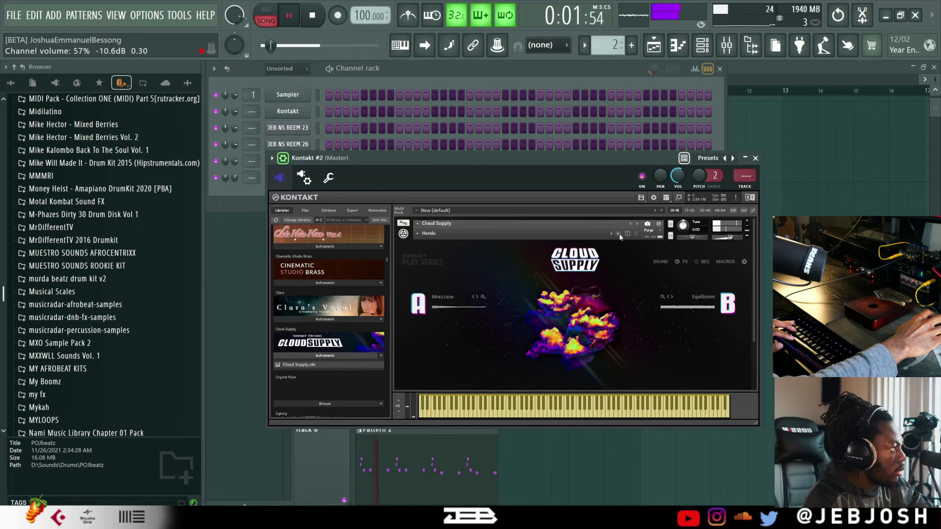
{"action": "left_click", "coordinate": [619, 233]}
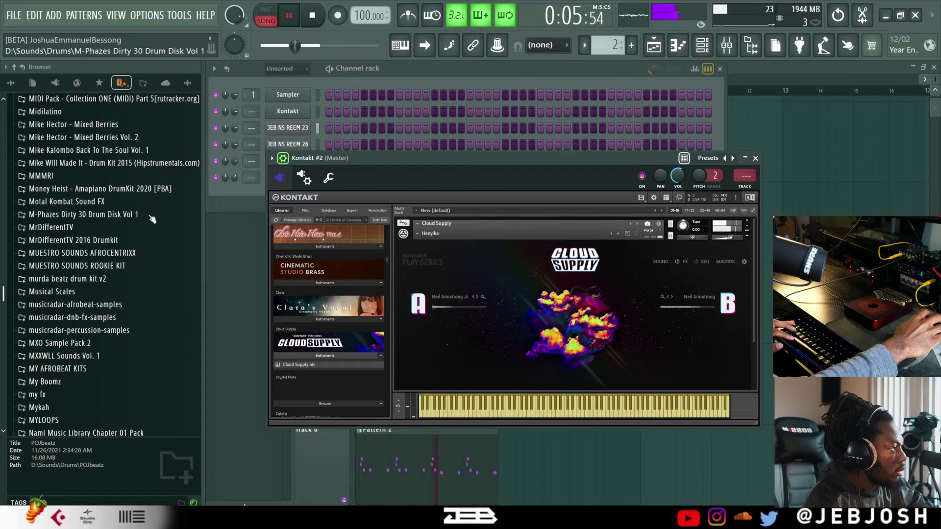
Route Kontakt #2 to mixer track 3 and give it a FabFilter Pro-Q 3 low cut at about 65 Hz, 48 dB/oct, in slot 3
{"action": "double_click", "coordinate": [745, 179]}
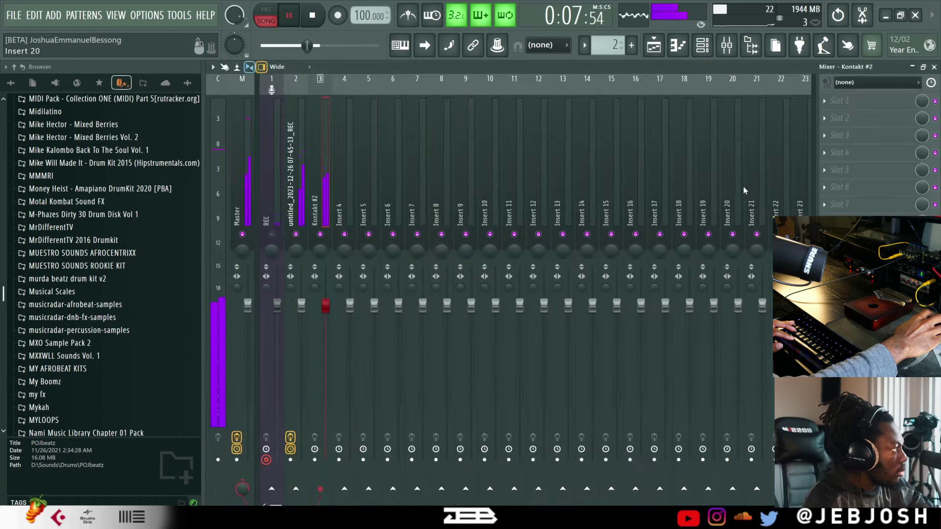
{"action": "left_click", "coordinate": [836, 160]}
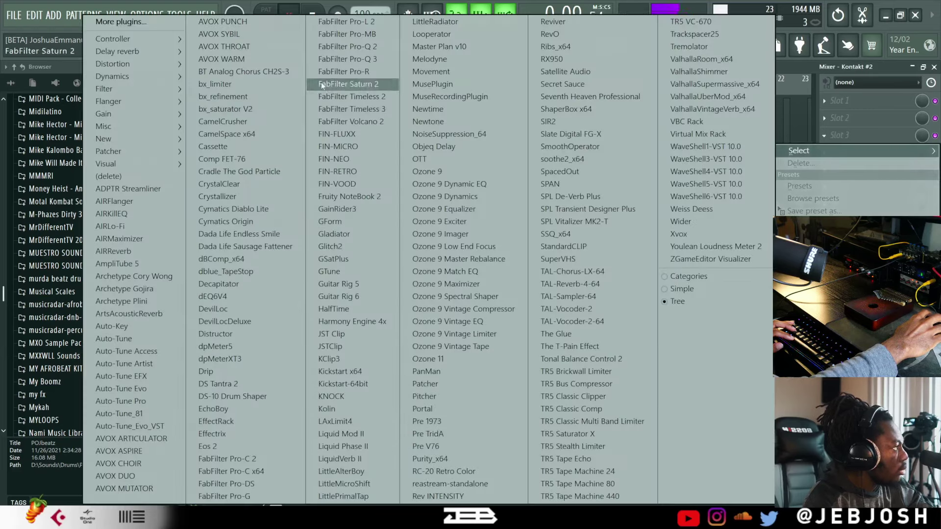
{"action": "left_click", "coordinate": [349, 60]}
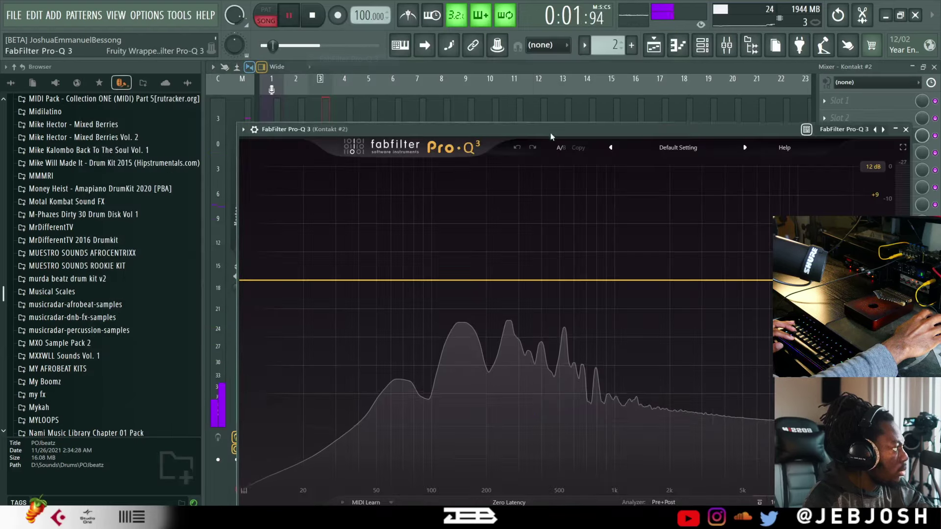
{"action": "left_click", "coordinate": [248, 280]}
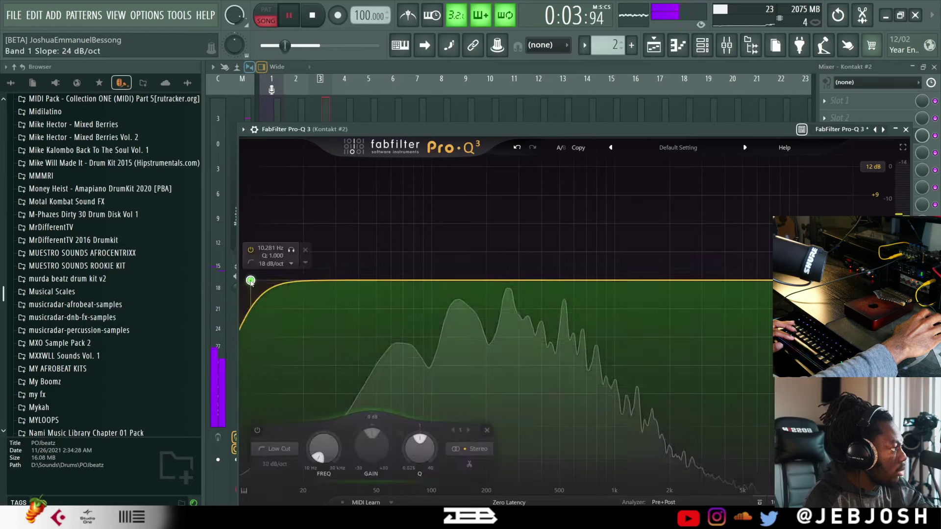
{"action": "left_click_drag", "start_coordinate": [252, 279], "coordinate": [395, 286]}
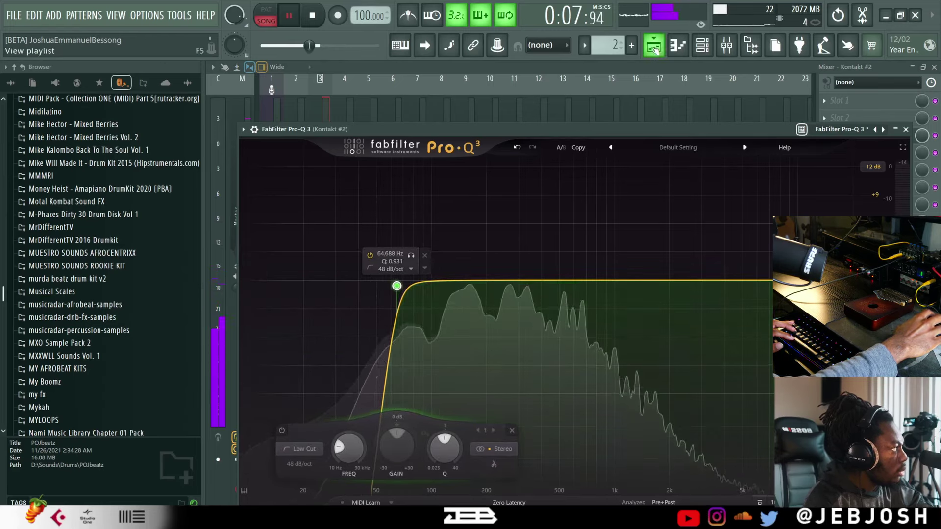
In Kontakt #2's piano roll, add a G4 note near the end of bar 4 and lower the final B4 note to E4
{"action": "left_click", "coordinate": [654, 45]}
{"action": "left_click", "coordinate": [678, 45]}
{"action": "key", "text": "space"}
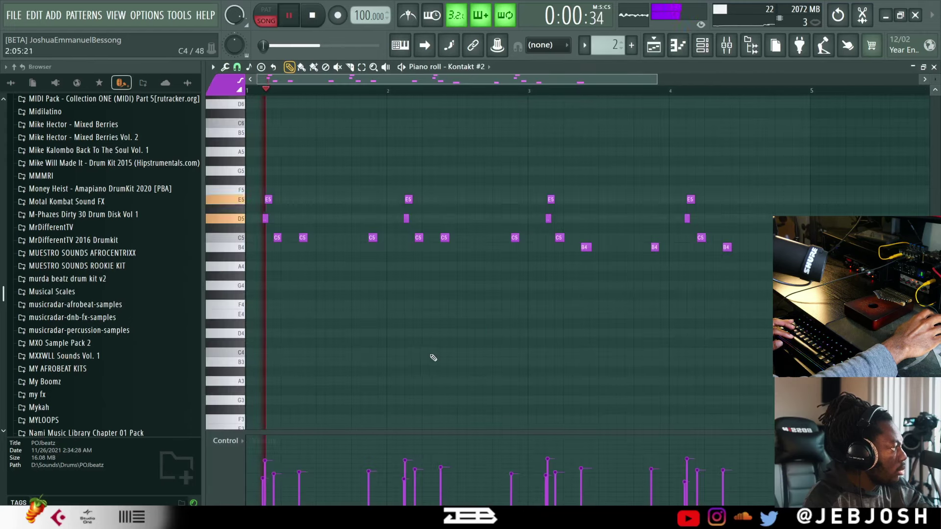
{"action": "left_click", "coordinate": [660, 94]}
{"action": "key", "text": "space"}
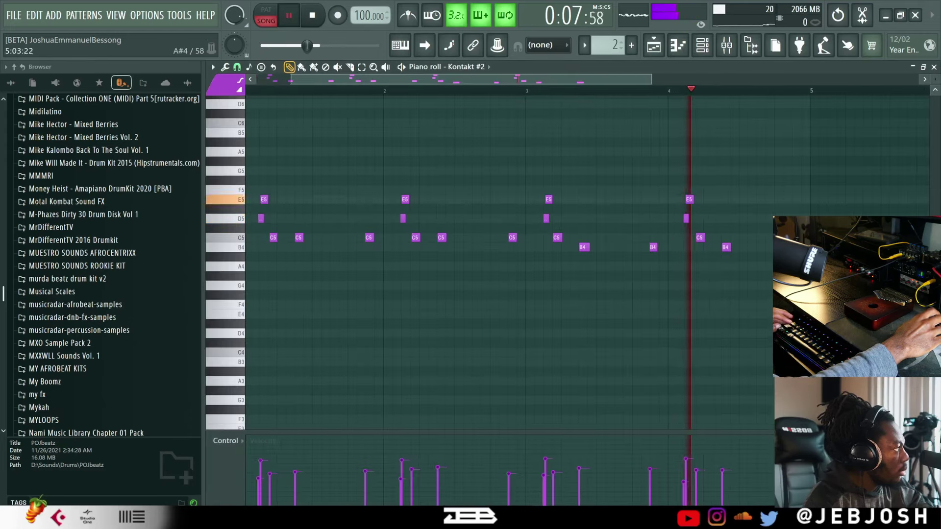
{"action": "key", "text": "space"}
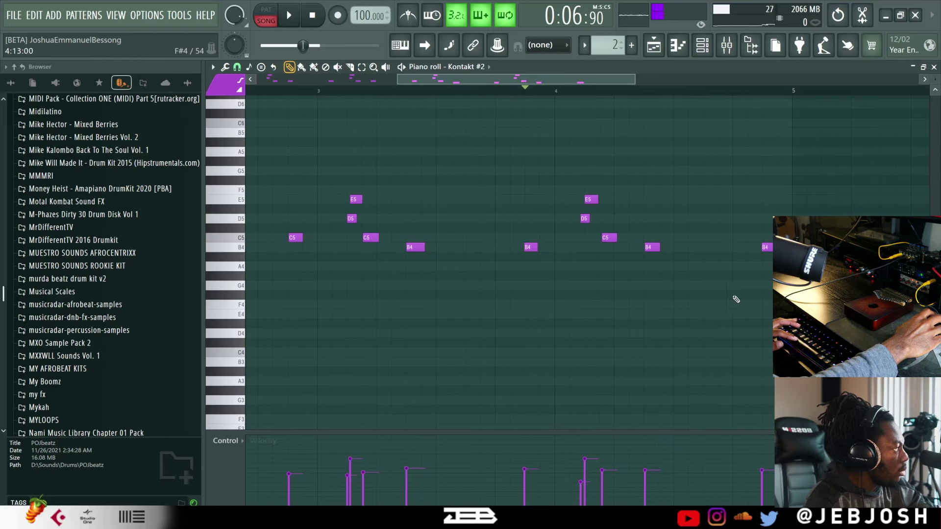
{"action": "left_click", "coordinate": [732, 305]}
{"action": "key", "text": "space"}
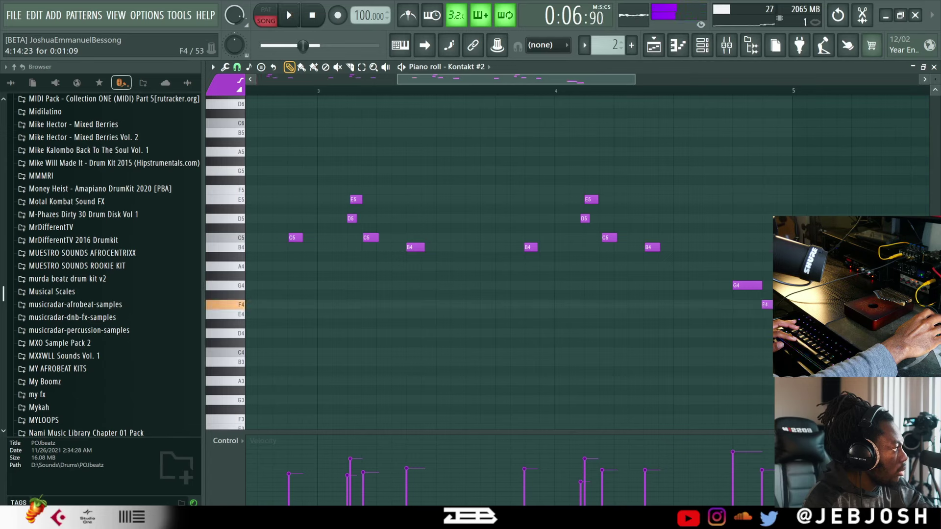
{"action": "key", "text": "space"}
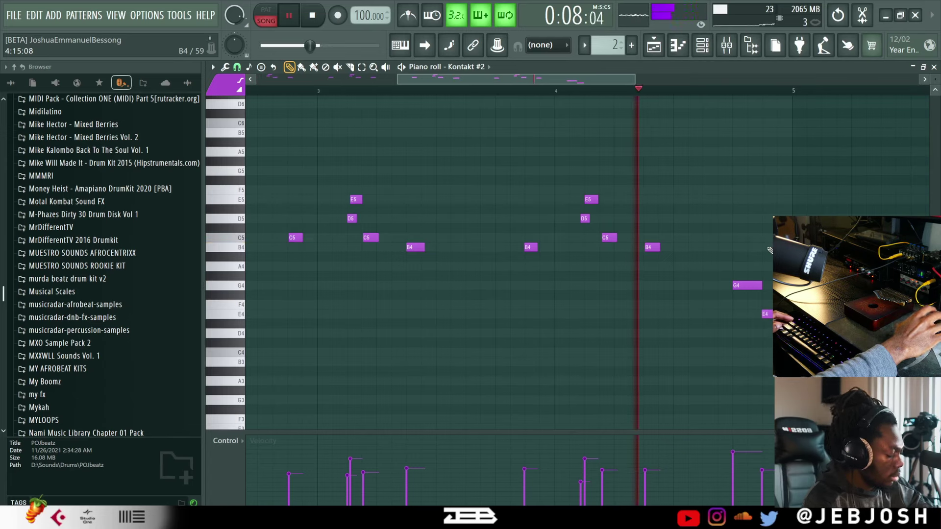
Try the Kontakt #2 melody one and two octaves higher and bring it back down to its original octave
{"action": "key", "text": "ctrl+Up"}
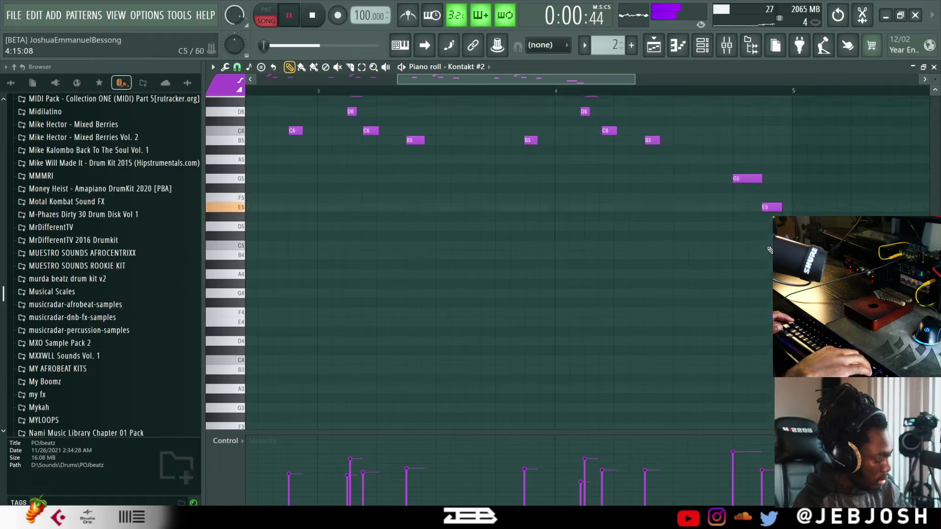
{"action": "key", "text": "ctrl+Up"}
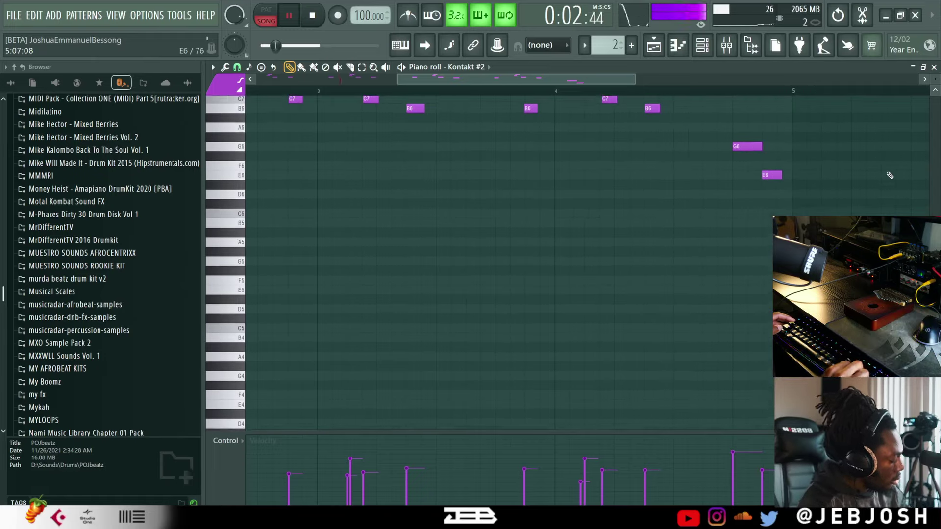
{"action": "key", "text": "ctrl+Down"}
{"action": "key", "text": "ctrl+Down"}
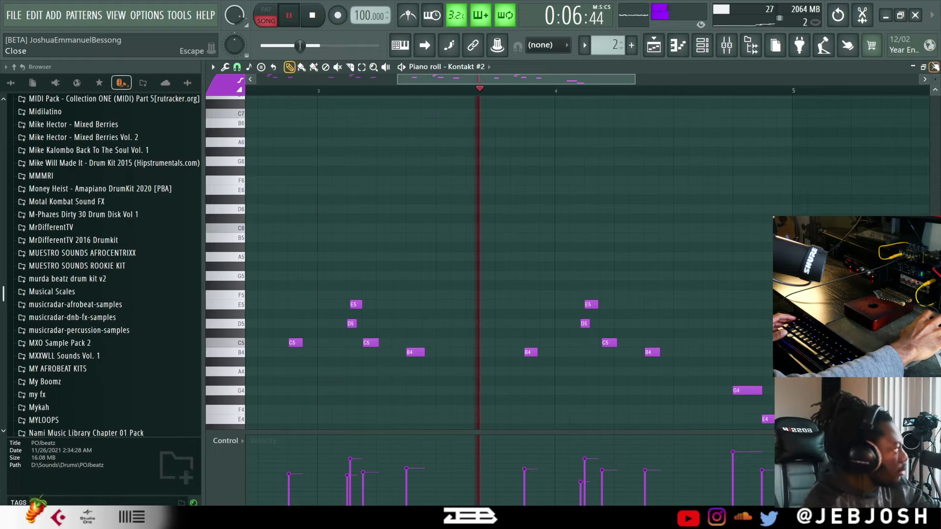
{"action": "key", "text": "F5"}
{"action": "scroll", "coordinate": [29, 147], "scroll_direction": "up", "scroll_amount": 8}
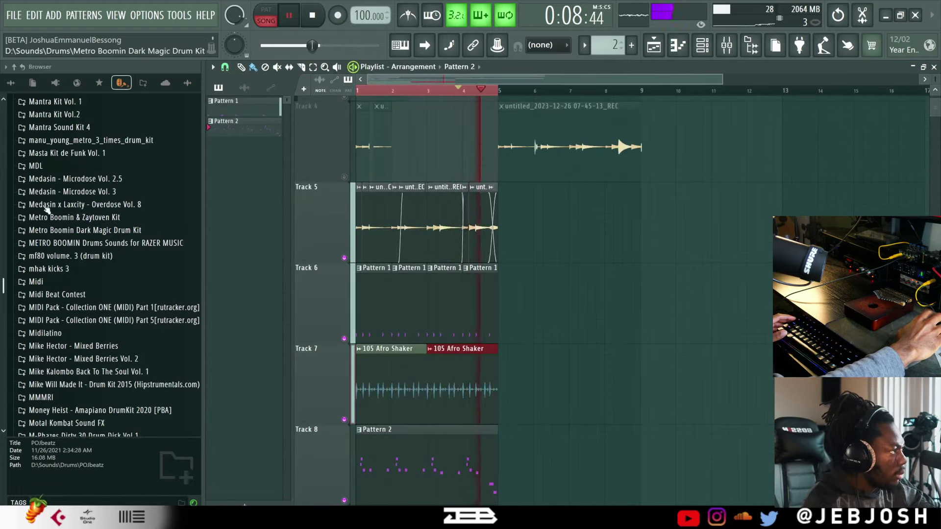
{"action": "scroll", "coordinate": [24, 139], "scroll_direction": "up", "scroll_amount": 8}
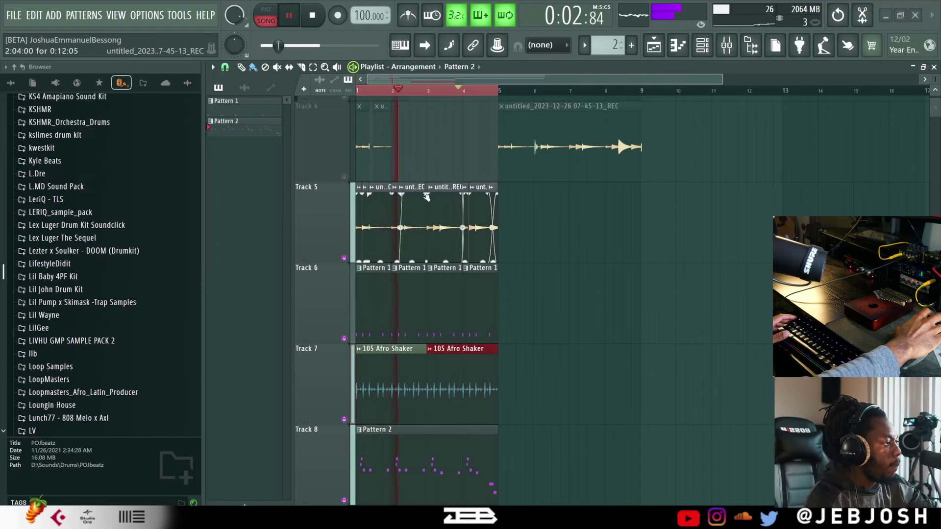
Load Auto-Tune Access in slot 1 of the REC mixer track and close its window
{"action": "key", "text": "F9"}
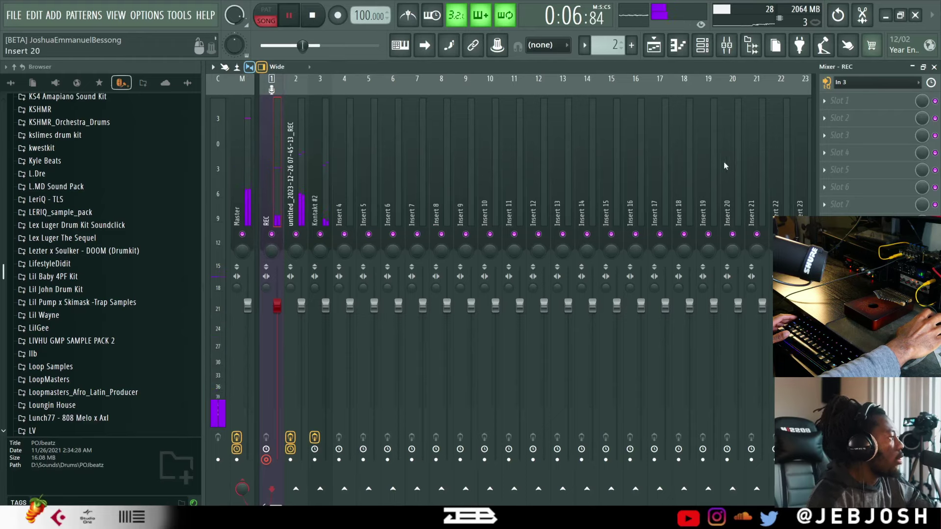
{"action": "left_click", "coordinate": [852, 101]}
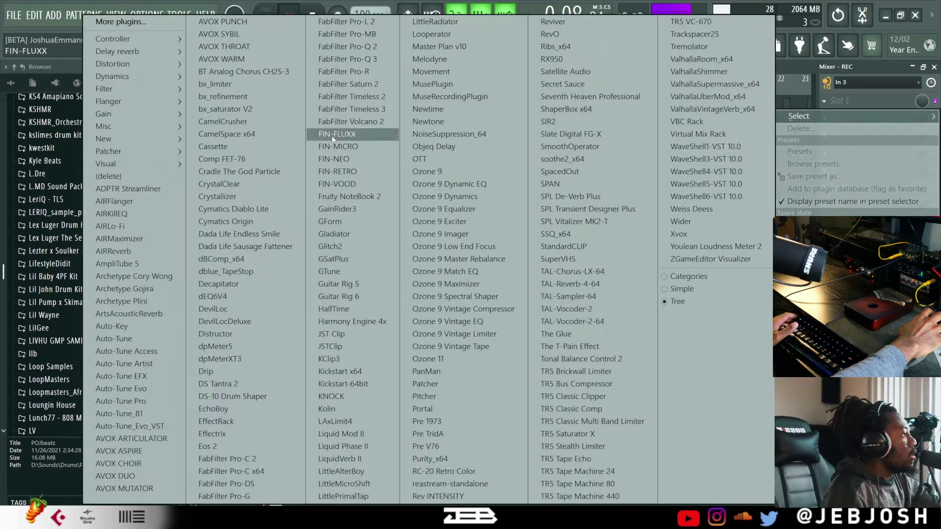
{"action": "left_click", "coordinate": [157, 352]}
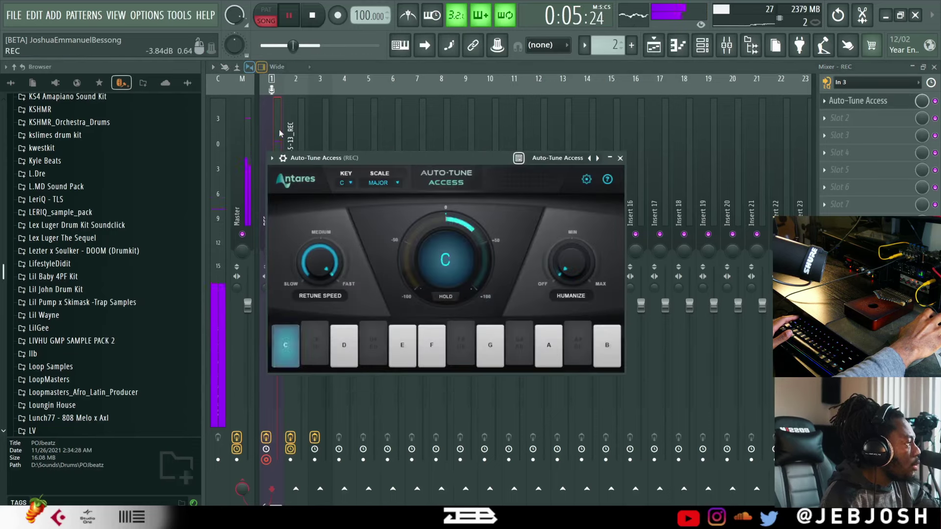
{"action": "left_click", "coordinate": [620, 158]}
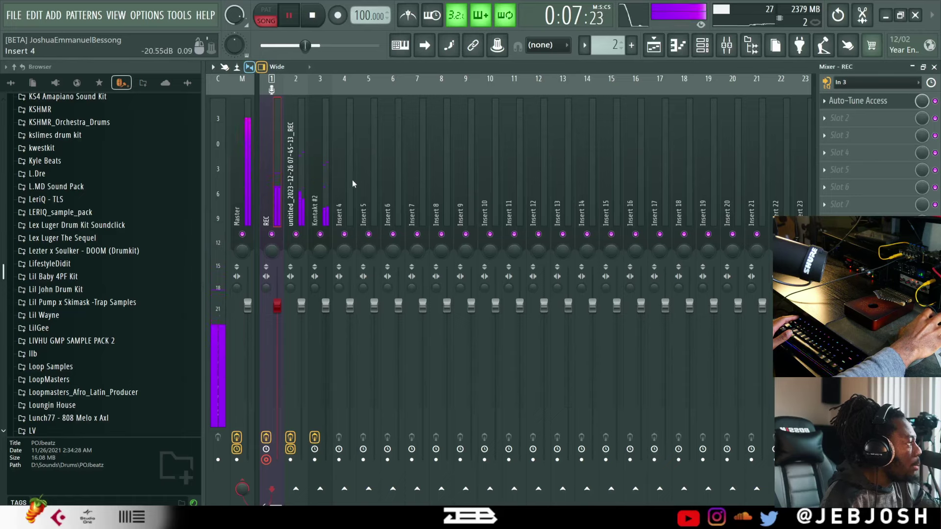
Load the Eos 2 reverb in slot 2 of mixer Insert 4
{"action": "left_click", "coordinate": [350, 183]}
{"action": "left_click", "coordinate": [839, 118]}
{"action": "mouse_move", "coordinate": [809, 134]}
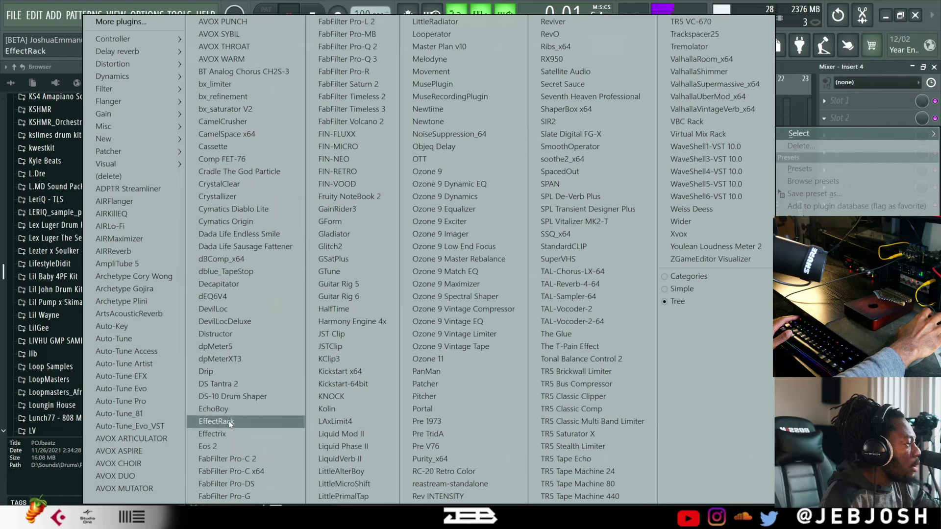
{"action": "left_click", "coordinate": [227, 447]}
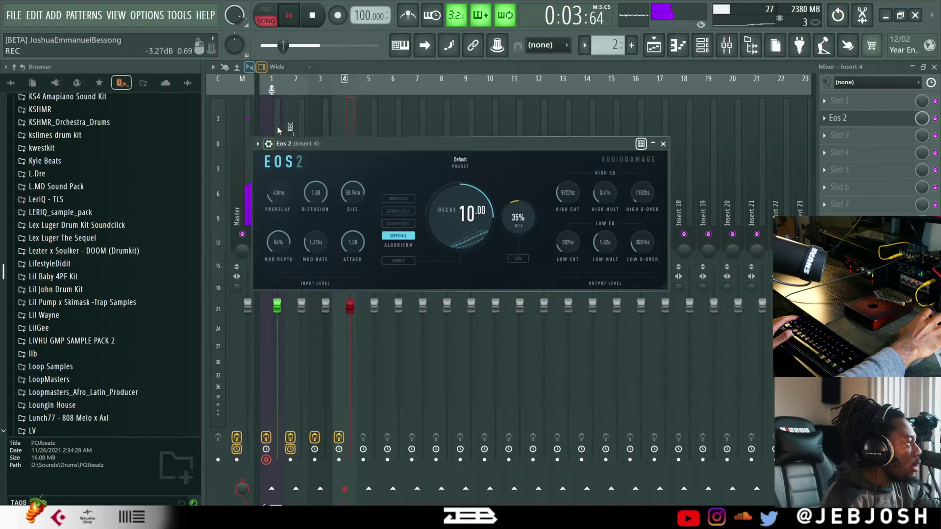
Send the REC track to the Eos 2 insert and move that insert to mixer position 2, directly beside REC
{"action": "left_click", "coordinate": [277, 120]}
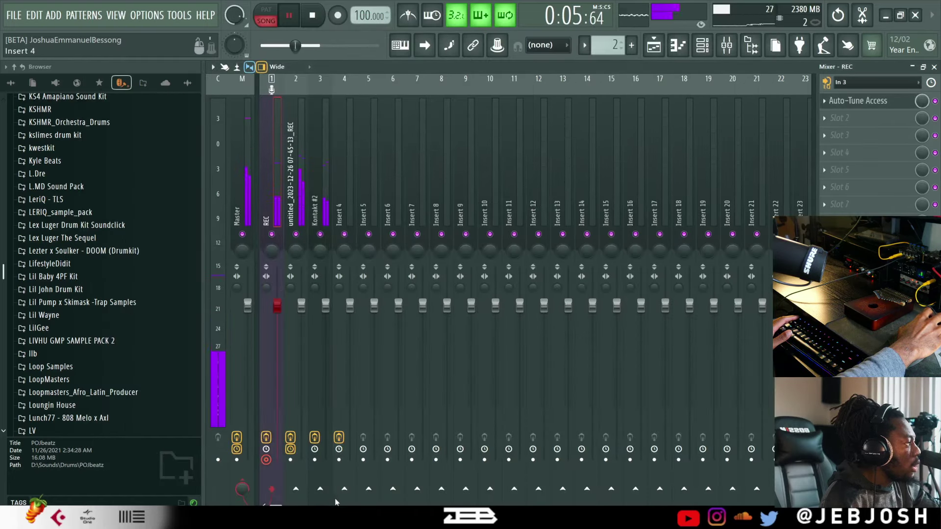
{"action": "left_click", "coordinate": [346, 212]}
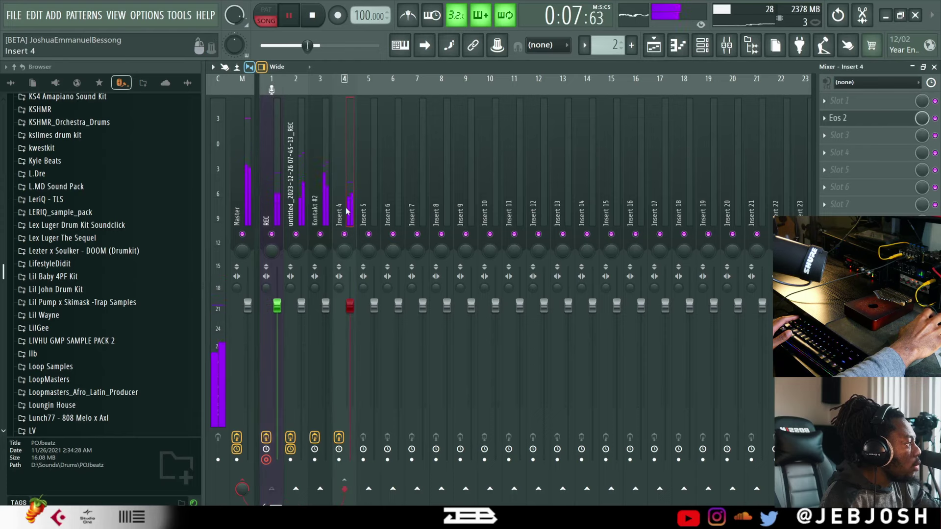
{"action": "key", "text": "alt+Left"}
{"action": "key", "text": "alt+Left"}
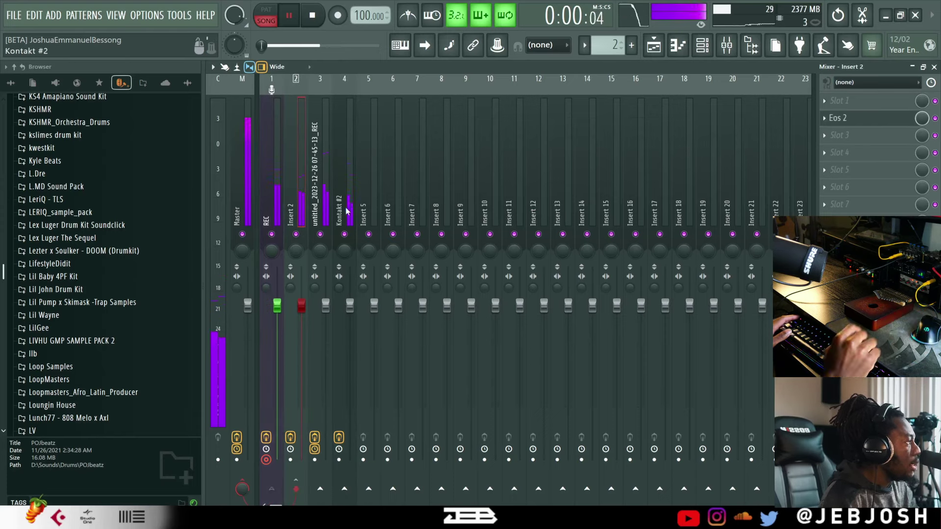
{"action": "left_click", "coordinate": [277, 197]}
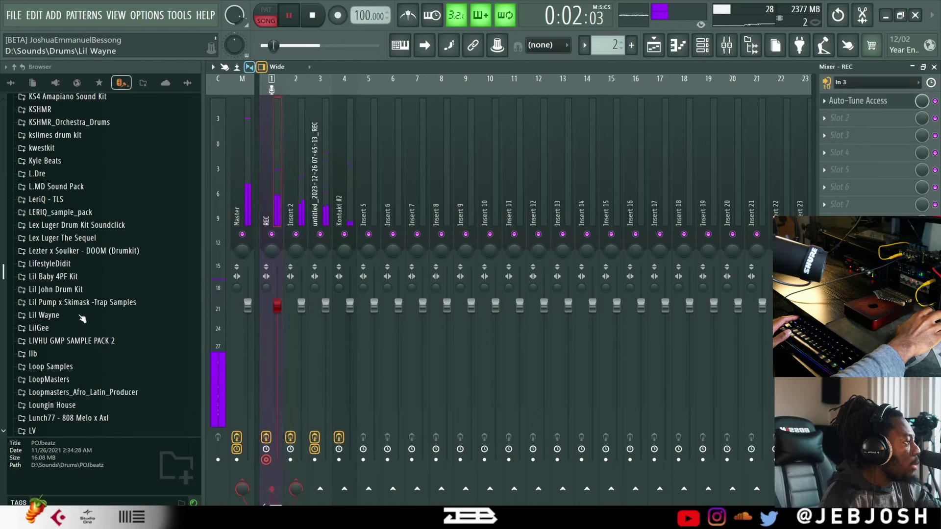
Find the BONGARS samples in Jeb New Sauce's Perx folder and load JEB NS BONGAR 1 into a new sampler channel
{"action": "scroll", "coordinate": [78, 320], "scroll_direction": "down", "scroll_amount": 3}
{"action": "scroll", "coordinate": [79, 319], "scroll_direction": "up", "scroll_amount": 1}
{"action": "scroll", "coordinate": [73, 304], "scroll_direction": "up", "scroll_amount": 8}
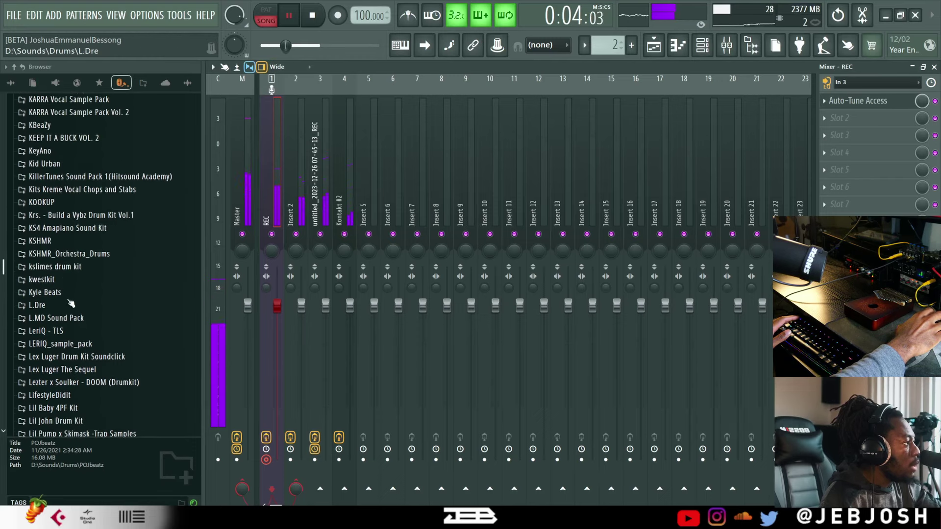
{"action": "scroll", "coordinate": [61, 264], "scroll_direction": "up", "scroll_amount": 3}
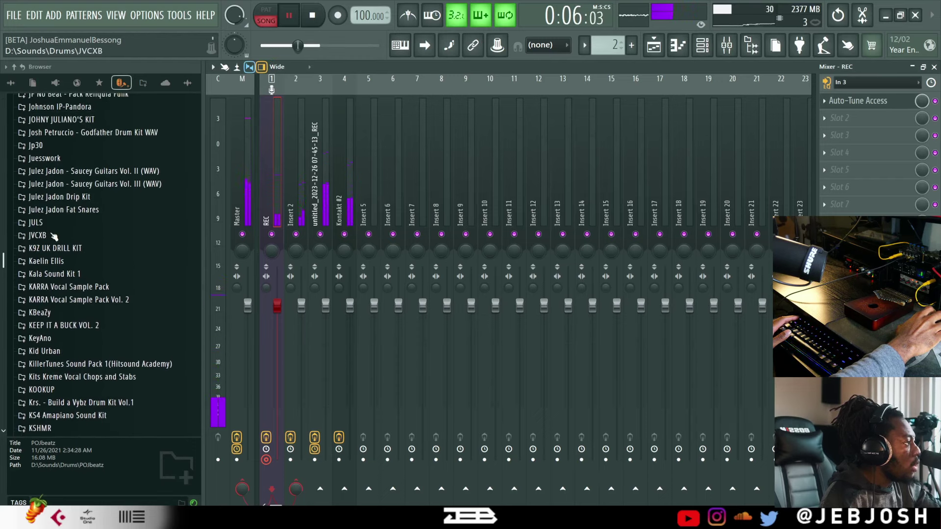
{"action": "scroll", "coordinate": [53, 238], "scroll_direction": "up", "scroll_amount": 7}
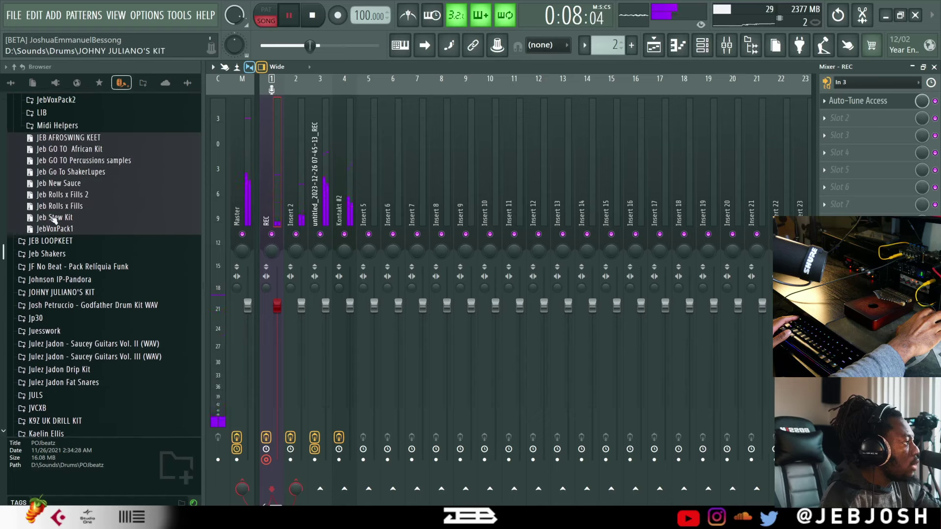
{"action": "scroll", "coordinate": [56, 219], "scroll_direction": "up", "scroll_amount": 3}
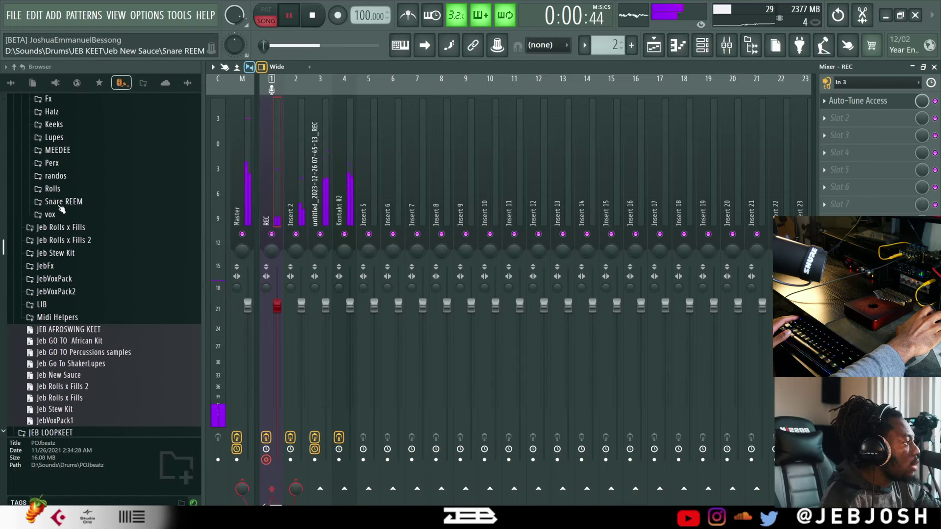
{"action": "left_click", "coordinate": [51, 162]}
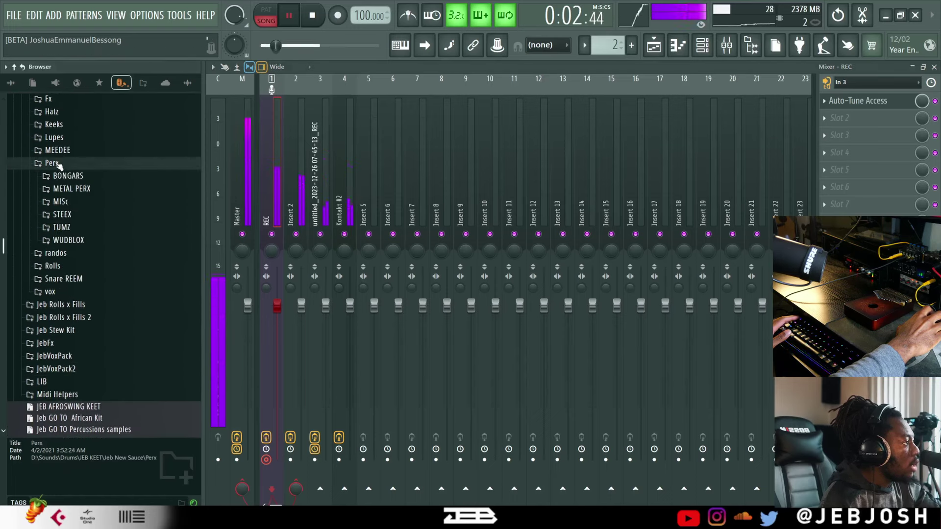
{"action": "left_click", "coordinate": [70, 177]}
{"action": "left_click", "coordinate": [75, 188]}
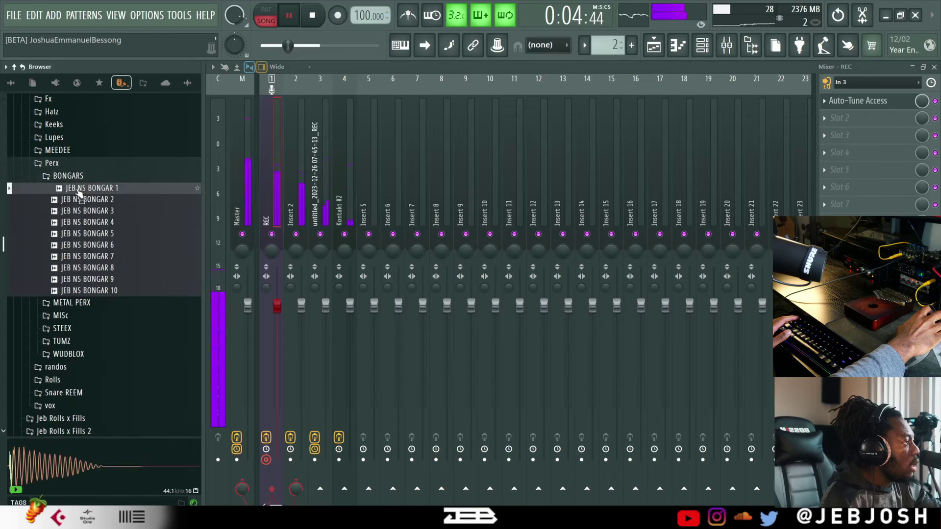
{"action": "right_click", "coordinate": [76, 187]}
{"action": "left_click", "coordinate": [122, 209]}
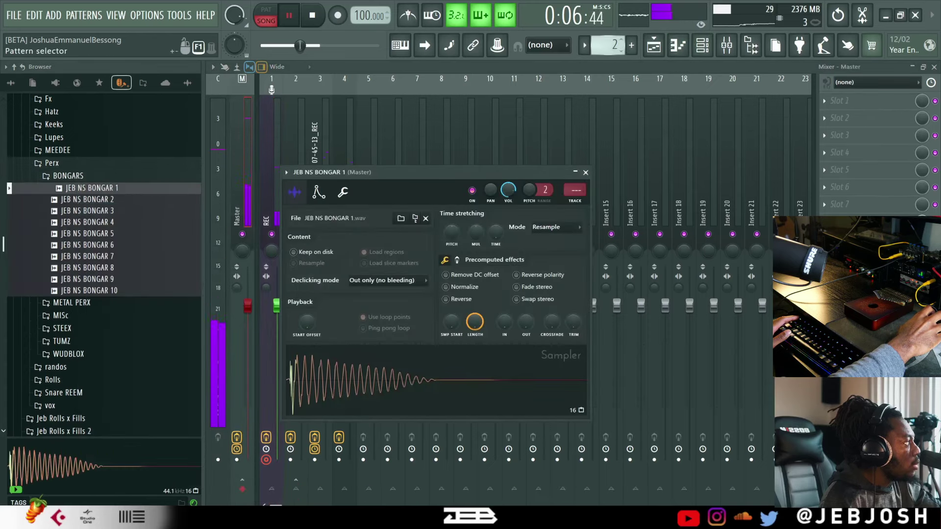
Start Pattern 3 with a JEB NS BONGAR 1 hit and place the pattern at bar 1 of playlist Track 9
{"action": "left_click", "coordinate": [702, 47]}
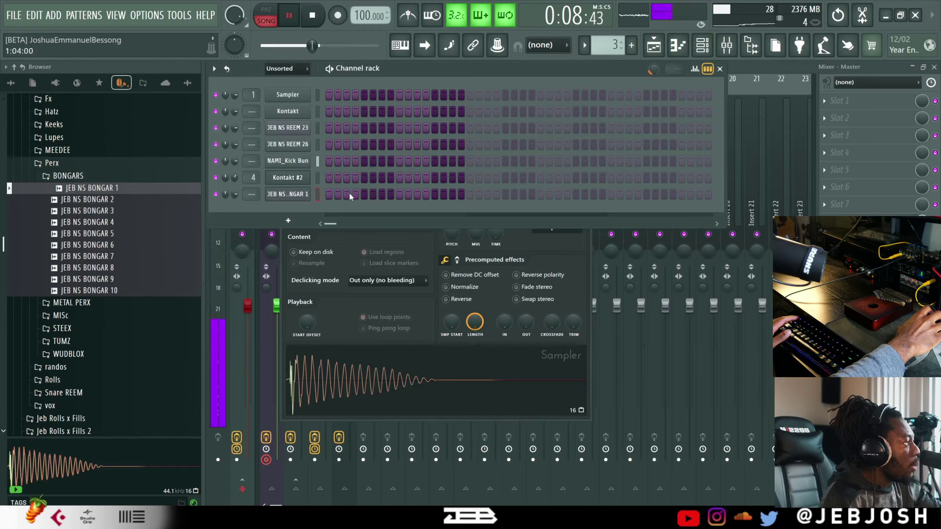
{"action": "key", "text": "F5"}
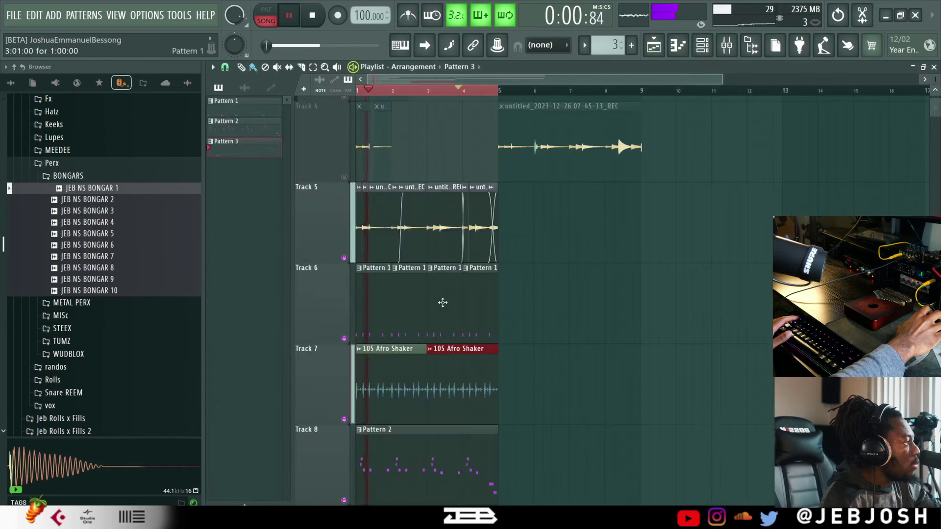
{"action": "scroll", "coordinate": [442, 303], "scroll_direction": "down", "scroll_amount": 4}
{"action": "left_click", "coordinate": [374, 239]}
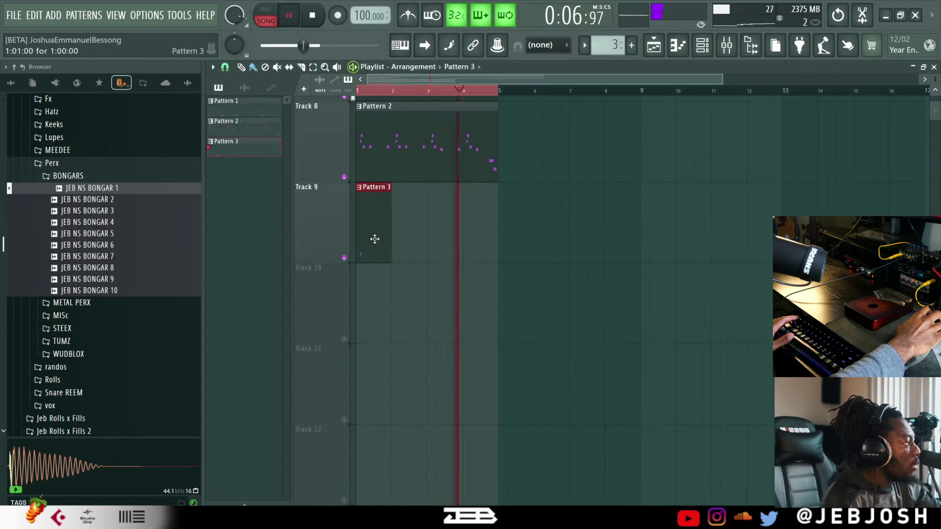
Load JEB NS BONGAR 10 into a new sampler channel and add a hit on step 11 of Pattern 3
{"action": "left_click", "coordinate": [701, 45]}
{"action": "left_click", "coordinate": [105, 290]}
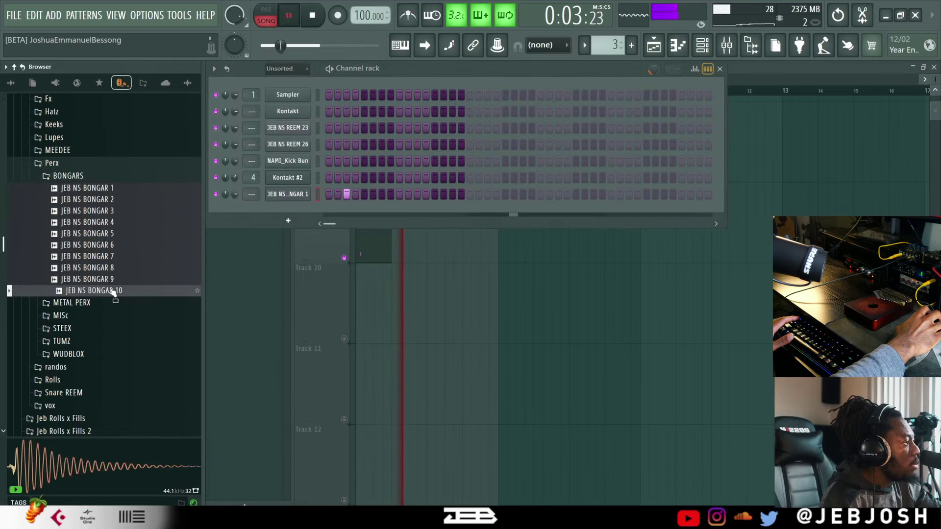
{"action": "key", "text": "space"}
{"action": "left_click_drag", "start_coordinate": [113, 291], "coordinate": [314, 211]}
{"action": "left_click", "coordinate": [416, 211]}
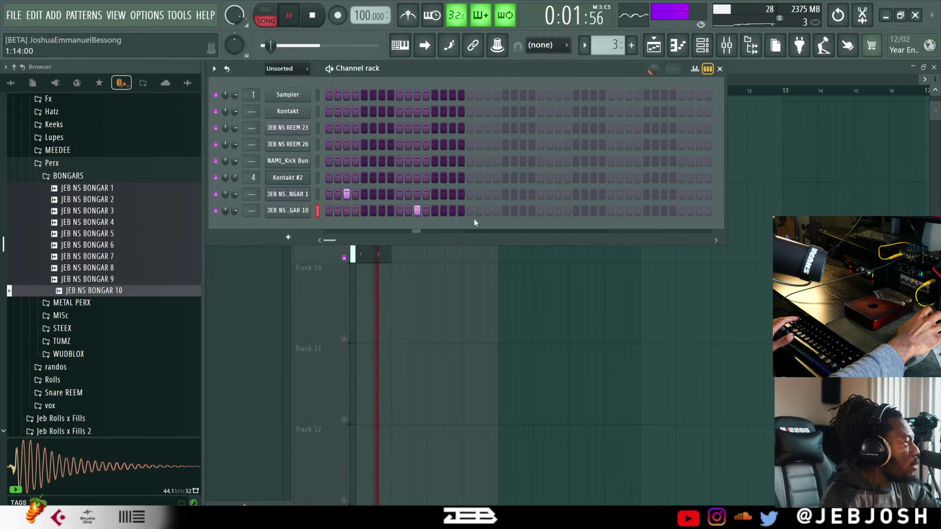
Extend Pattern 3 with a BONGAR 1 hit on step 19 and a BONGAR 10 hit on step 27, and repeat it at bar 3 of Track 9
{"action": "left_click", "coordinate": [488, 195]}
{"action": "left_click", "coordinate": [559, 211]}
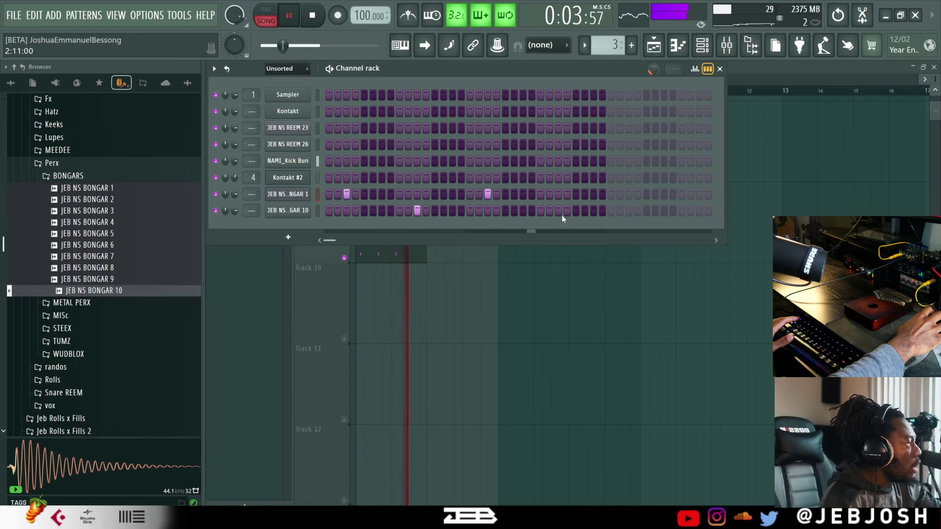
{"action": "left_click", "coordinate": [435, 269]}
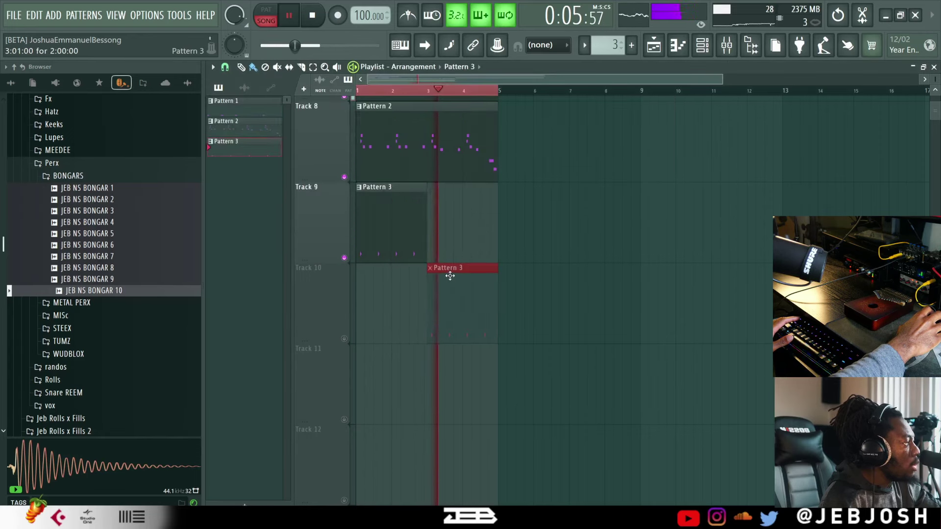
{"action": "left_click_drag", "start_coordinate": [453, 222], "coordinate": [450, 204]}
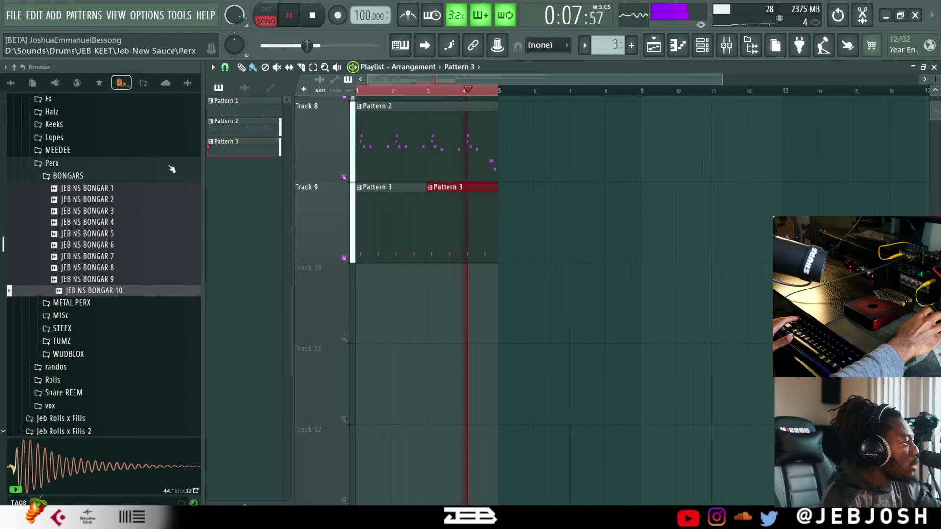
Load JEB NS METAL PERk 2 from the METAL PERX folder into a new channel with hits on steps 4, 13, 20 and 29
{"action": "left_click", "coordinate": [74, 176]}
{"action": "left_click", "coordinate": [79, 190]}
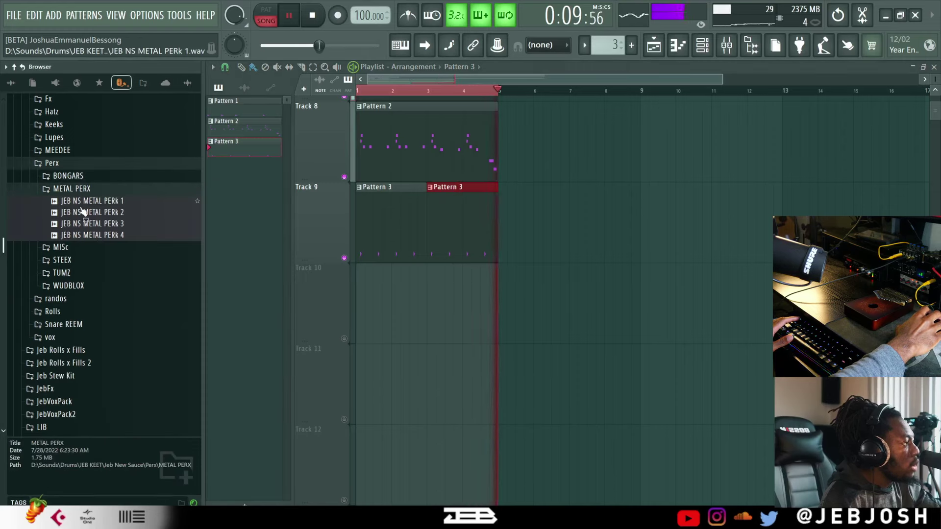
{"action": "left_click", "coordinate": [88, 215]}
{"action": "right_click", "coordinate": [88, 216]}
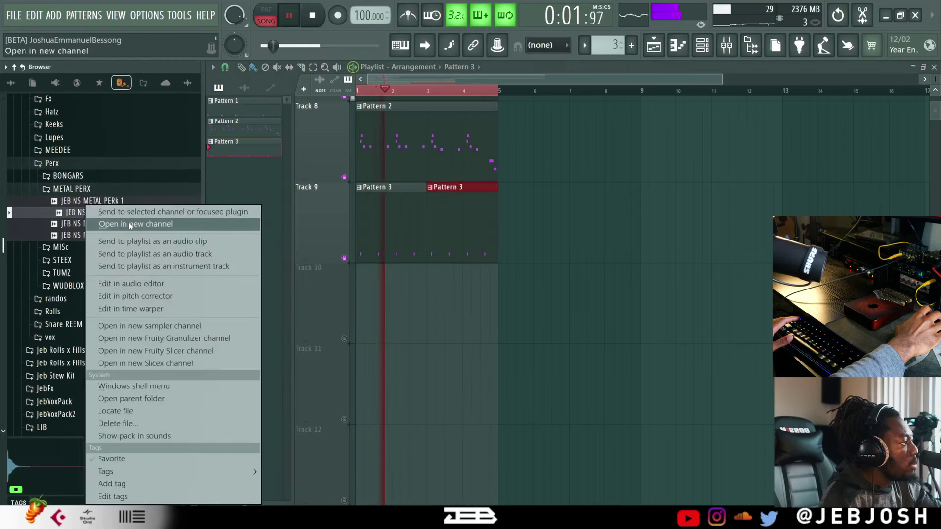
{"action": "left_click", "coordinate": [103, 225]}
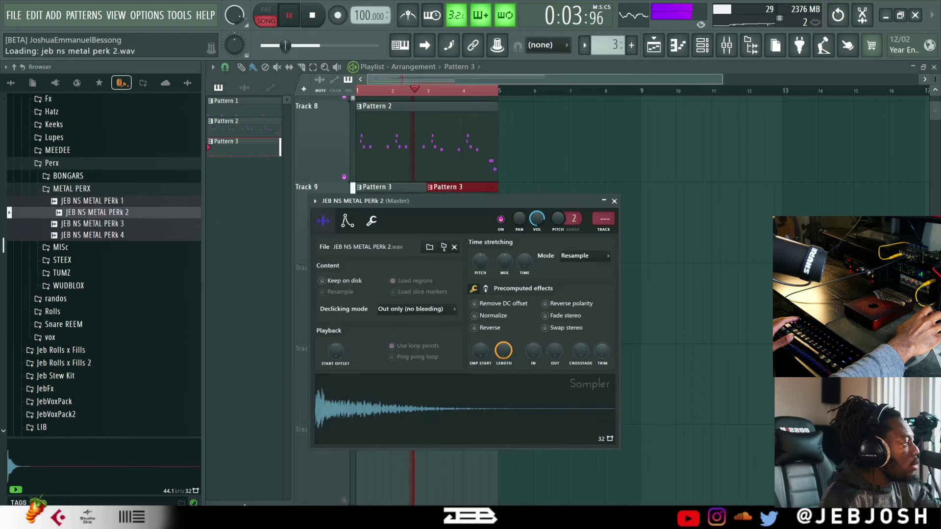
{"action": "key", "text": "F6"}
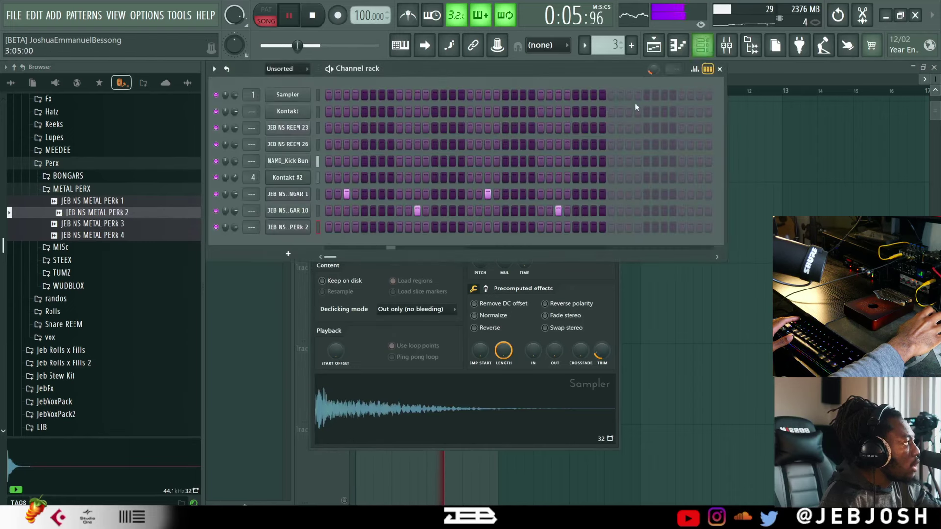
{"action": "left_click", "coordinate": [355, 230]}
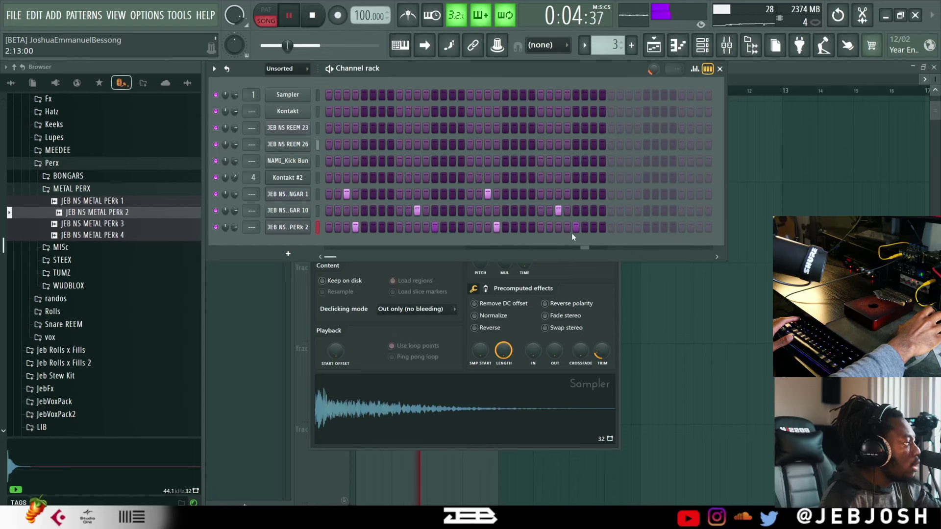
Audition the first two WUDBLOX samples and load JEB NS WUDBLOk 1 into a new sampler channel
{"action": "left_click", "coordinate": [74, 286]}
{"action": "left_click", "coordinate": [77, 298]}
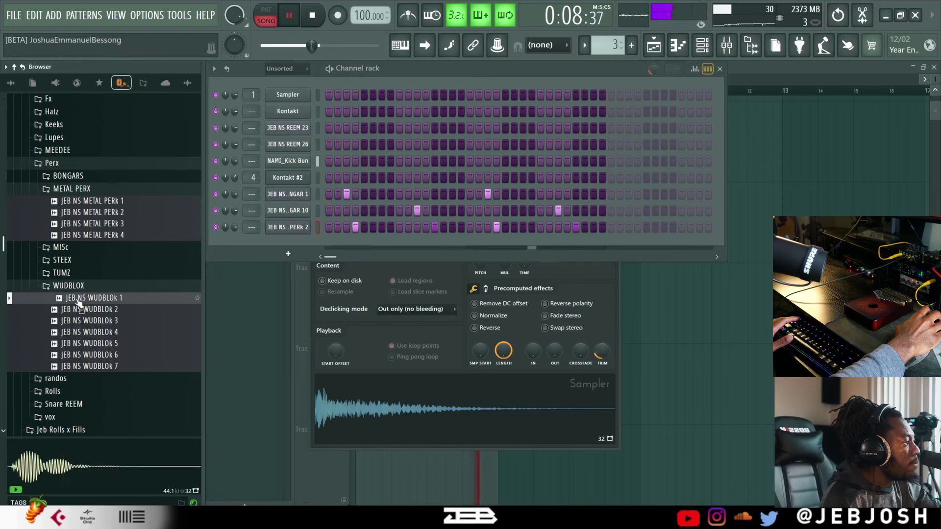
{"action": "left_click", "coordinate": [84, 310]}
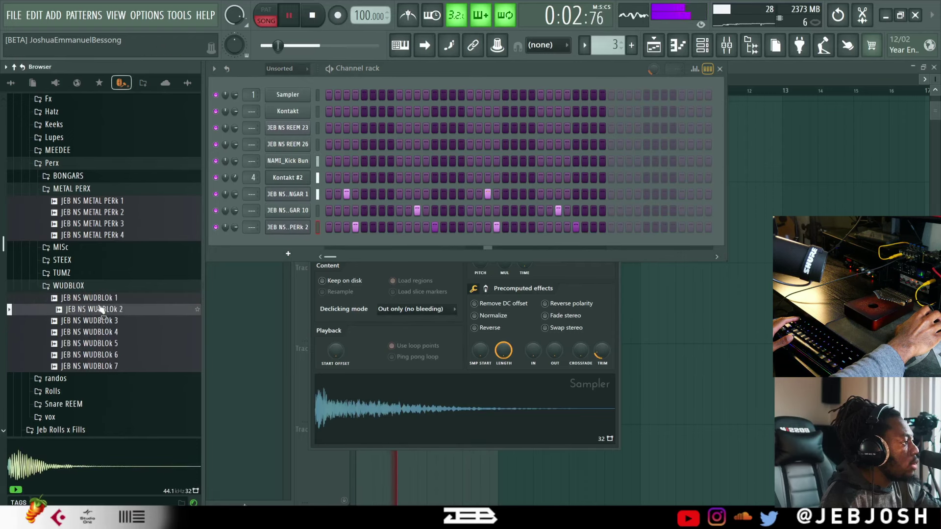
{"action": "left_click", "coordinate": [101, 299]}
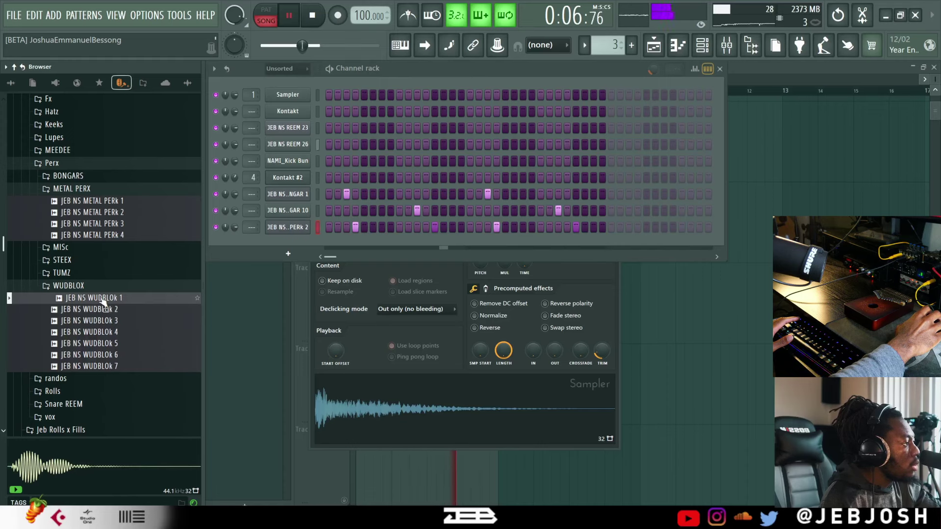
{"action": "left_click_drag", "start_coordinate": [103, 304], "coordinate": [316, 241]}
{"action": "key", "text": "space"}
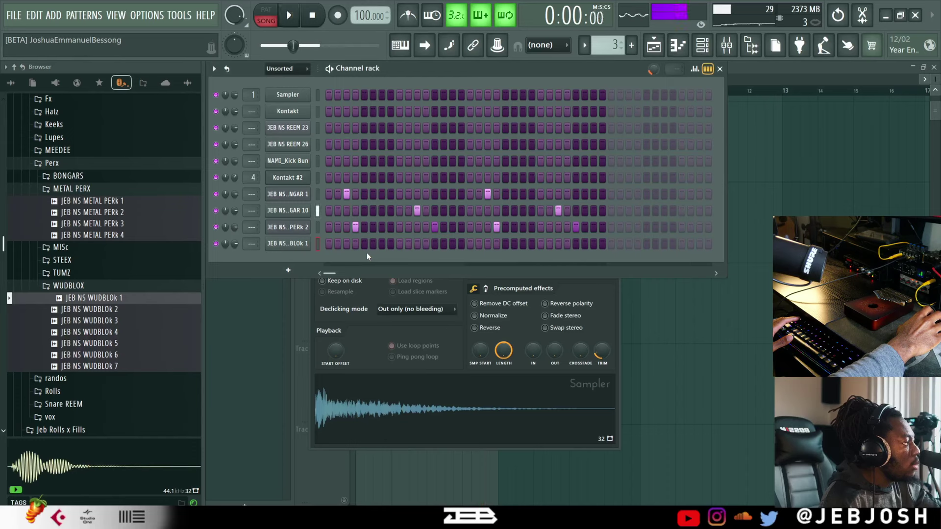
Add JEB NS WUDBLOk 1 hits on steps 11, 15 and 27 of Pattern 3
{"action": "key", "text": "space"}
{"action": "right_click", "coordinate": [410, 246]}
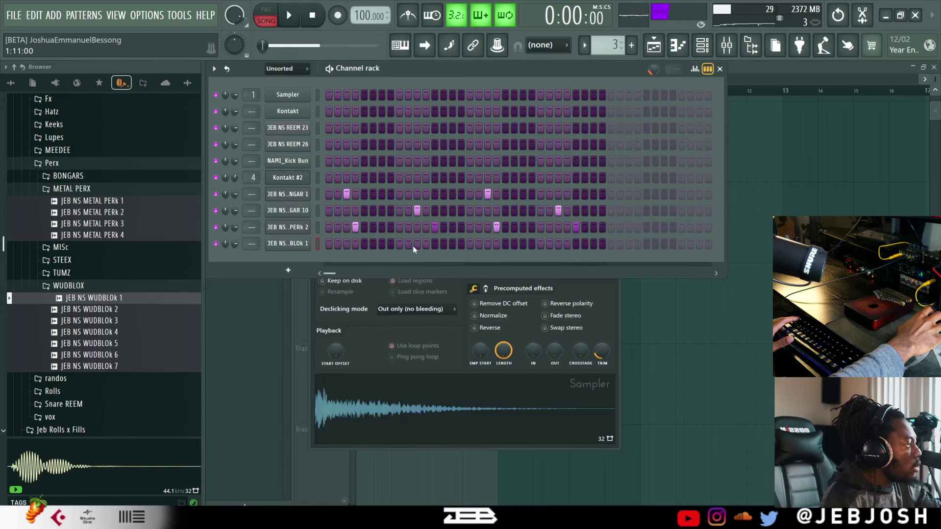
{"action": "left_click", "coordinate": [416, 246]}
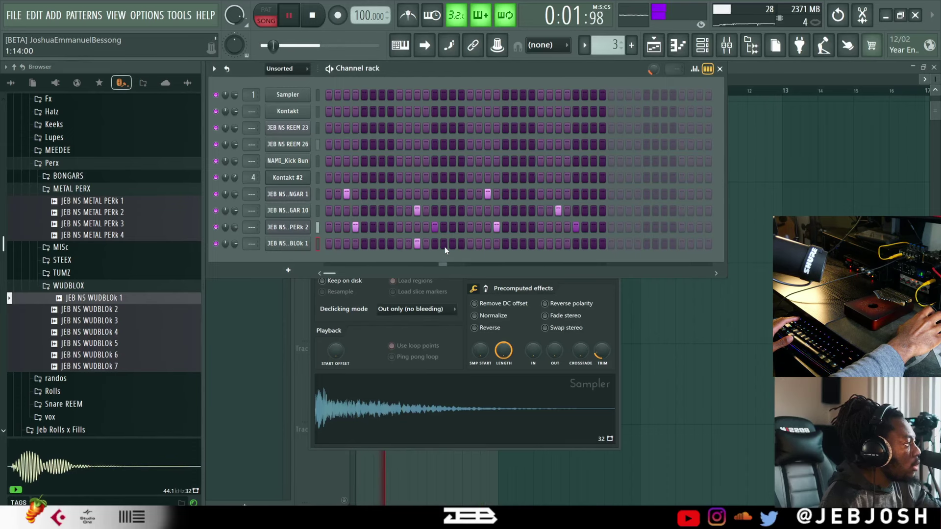
{"action": "left_click", "coordinate": [453, 244]}
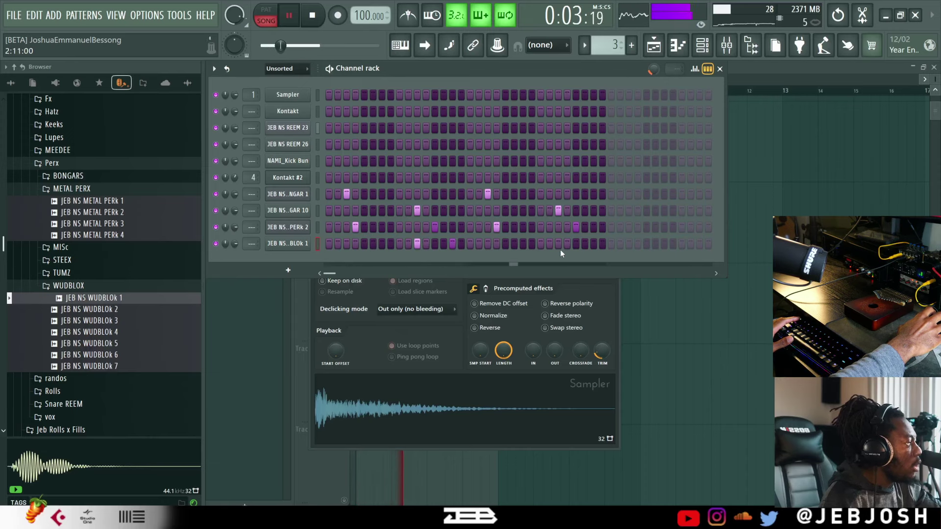
Load JEB NS WUDBLOk 7 into a new channel with a hit on step 31, and collapse the Perx folder
{"action": "left_click_drag", "start_coordinate": [93, 366], "coordinate": [317, 255]}
{"action": "left_click_drag", "start_coordinate": [602, 260], "coordinate": [590, 261]}
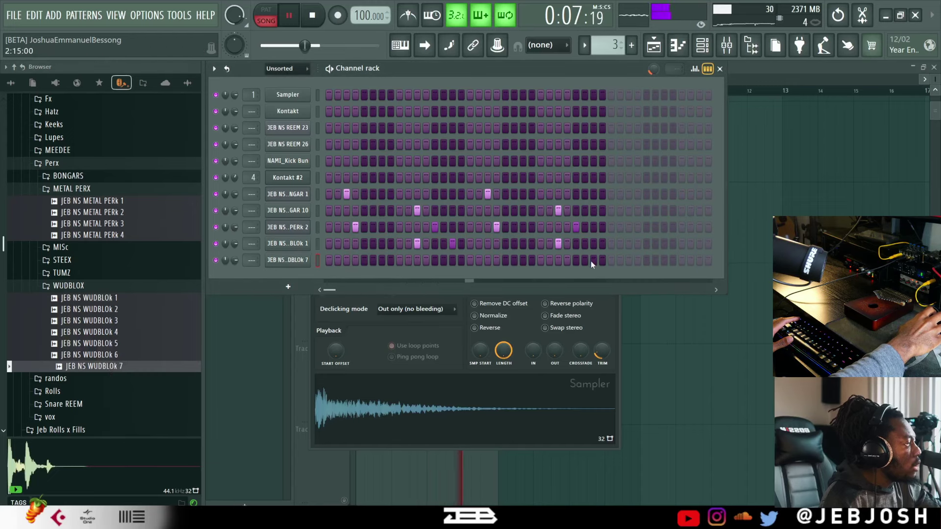
{"action": "left_click", "coordinate": [594, 262]}
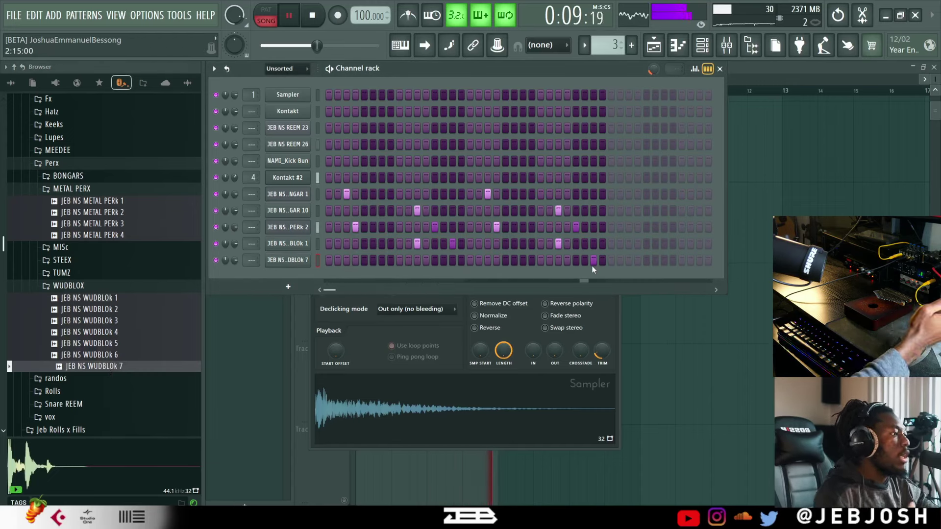
{"action": "left_click", "coordinate": [98, 165]}
Add another Kontakt channel and load Archtop.nki from the Archtop library into it
{"action": "left_click", "coordinate": [288, 287]}
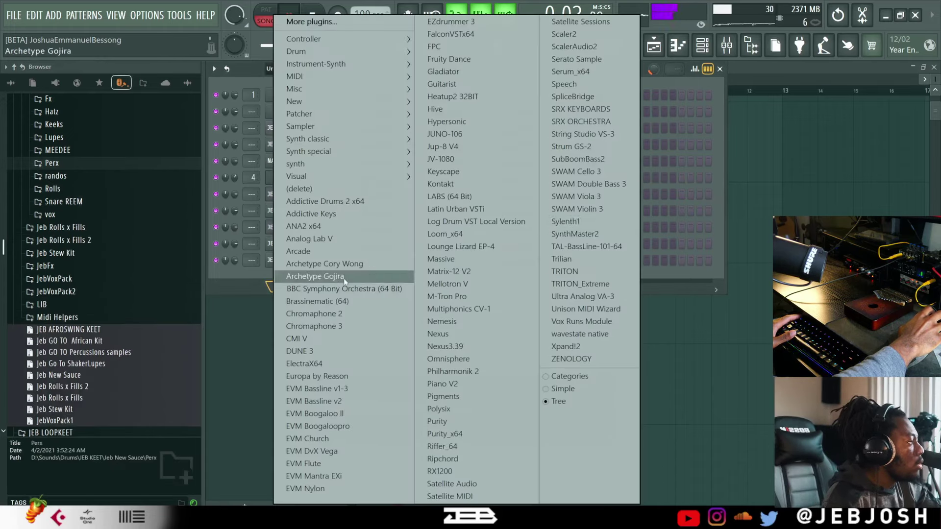
{"action": "left_click", "coordinate": [451, 184]}
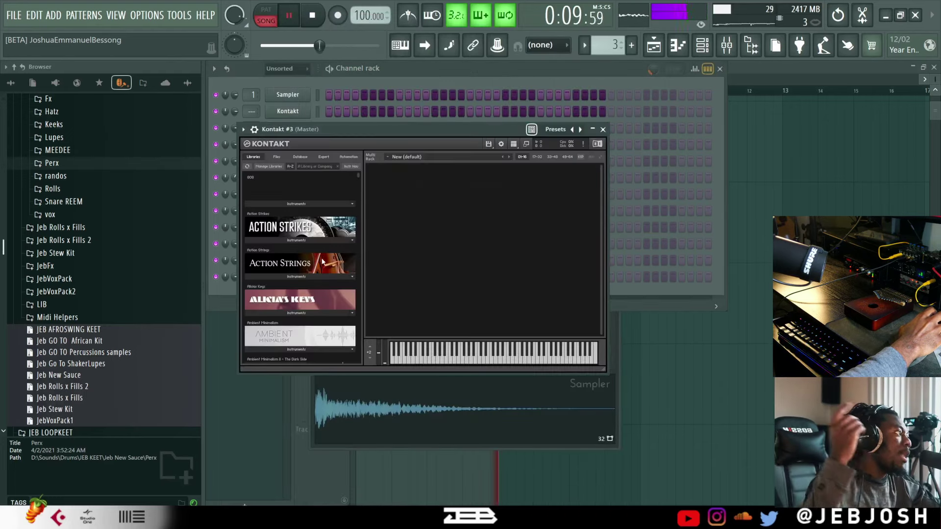
{"action": "scroll", "coordinate": [342, 248], "scroll_direction": "down", "scroll_amount": 8}
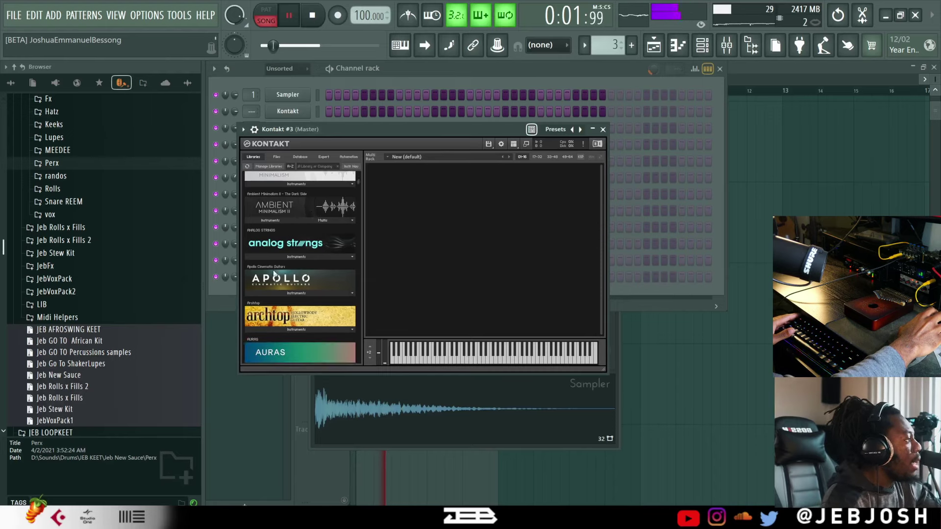
{"action": "scroll", "coordinate": [274, 272], "scroll_direction": "down", "scroll_amount": 2}
{"action": "left_click", "coordinate": [293, 285]}
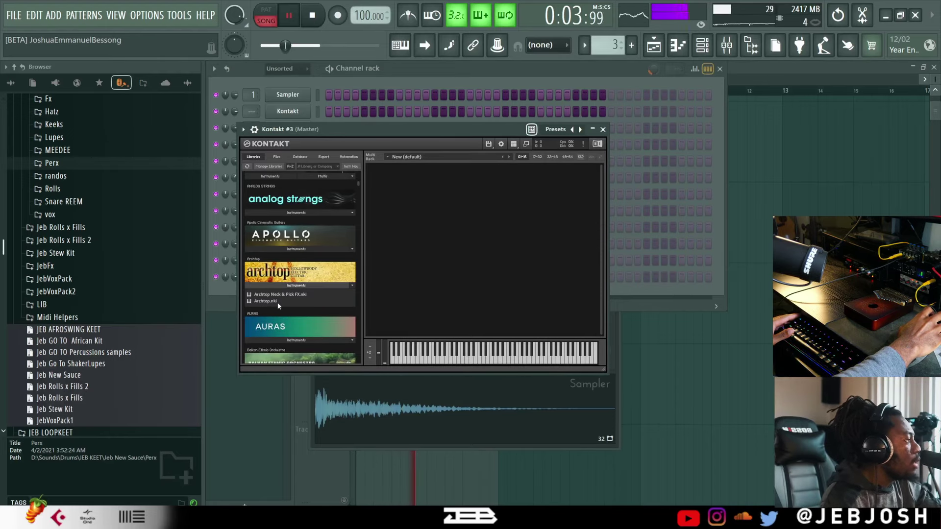
{"action": "left_click_drag", "start_coordinate": [346, 257], "coordinate": [368, 181]}
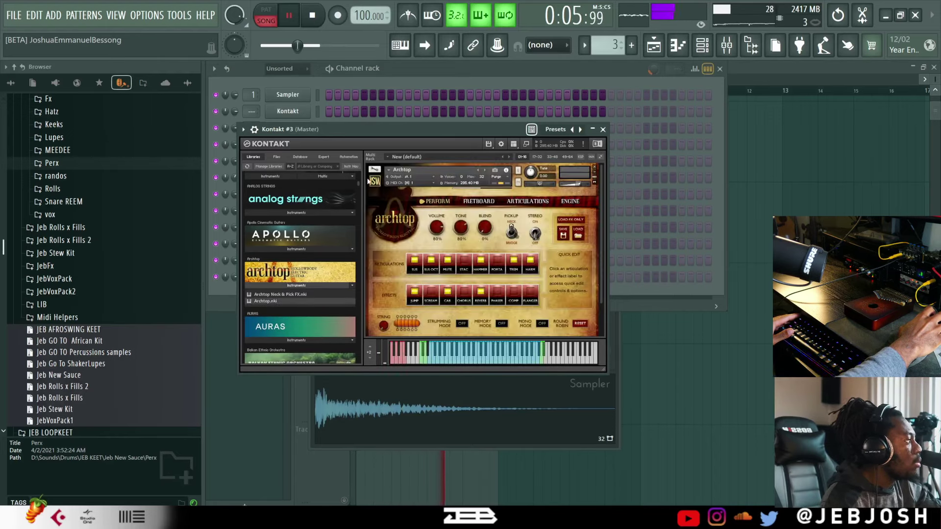
Open the Kontakt #3 piano roll in Pattern 2 and add a C6 note on step 11 of bar 1
{"action": "left_click", "coordinate": [401, 81]}
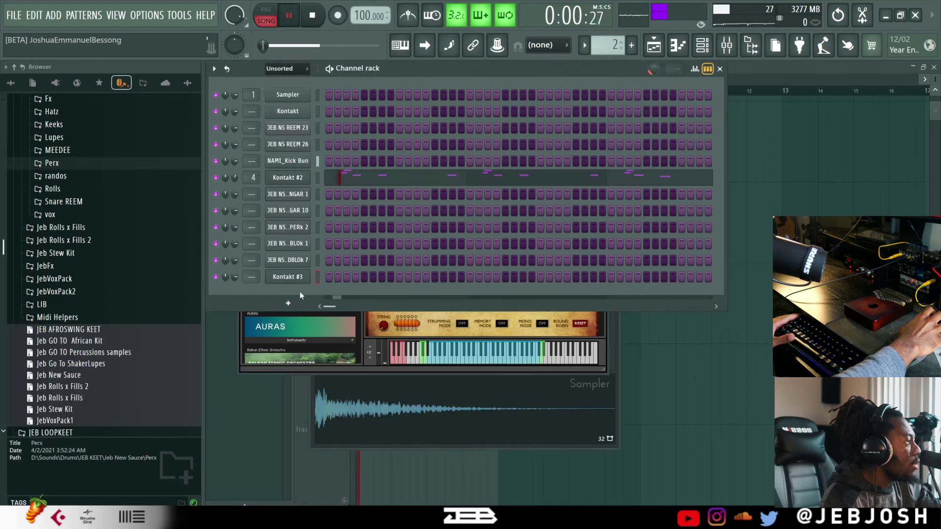
{"action": "right_click", "coordinate": [301, 278]}
{"action": "left_click", "coordinate": [323, 276]}
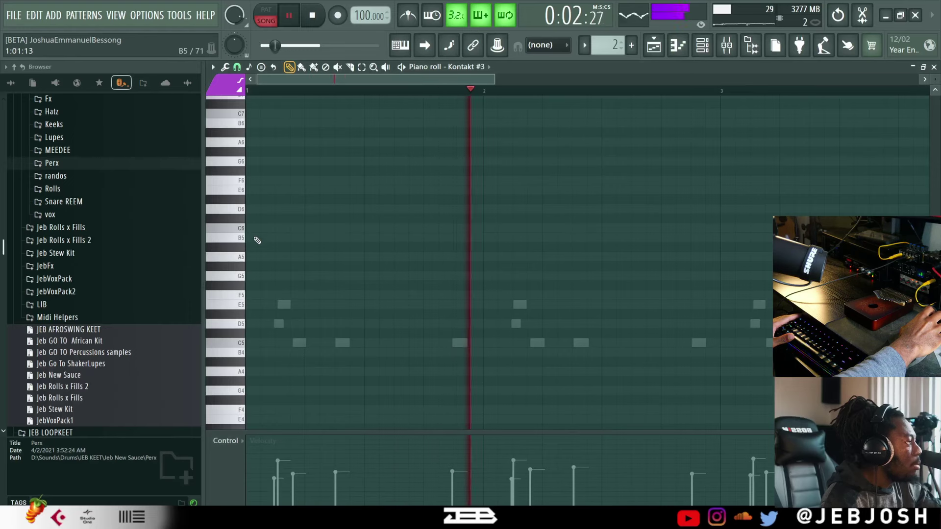
{"action": "key", "text": "space"}
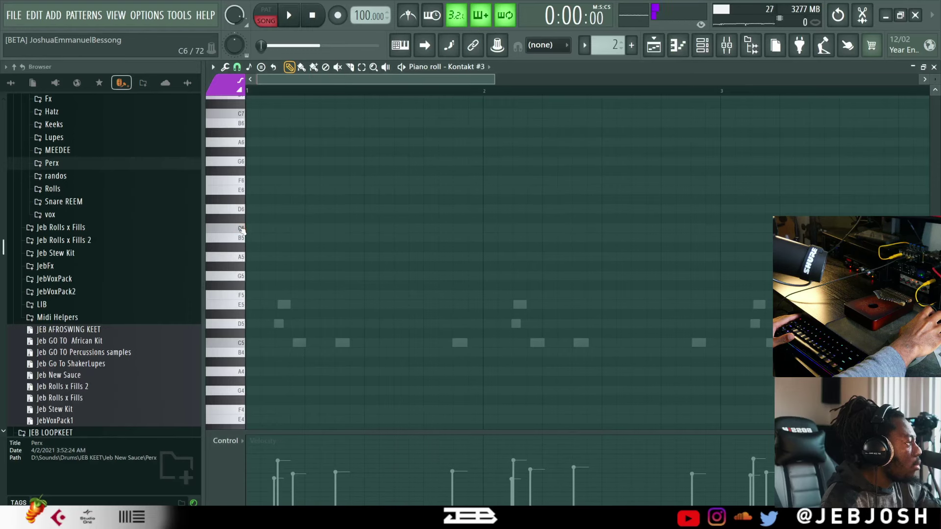
{"action": "left_click", "coordinate": [399, 228]}
{"action": "key", "text": "space"}
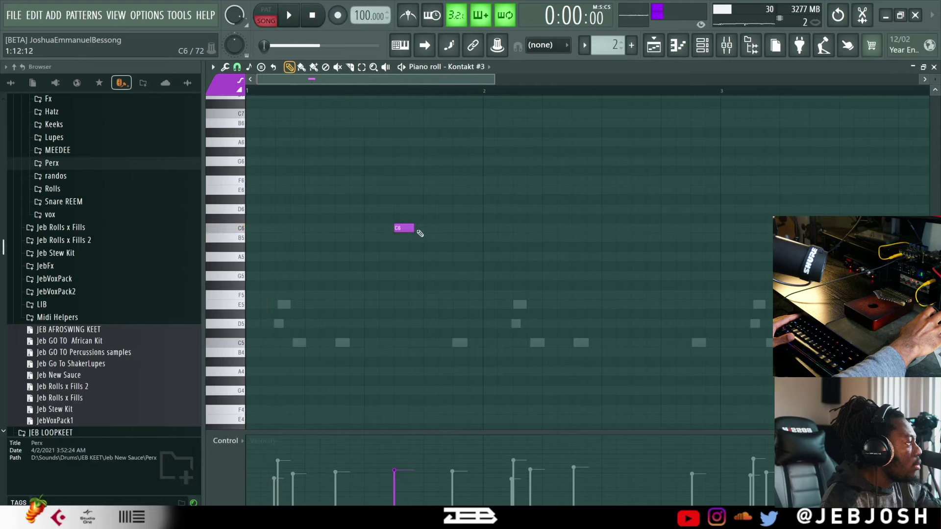
Continue the Archtop phrase with C6 notes on steps 12 and 13, B5 on step 15 and C6 at the start of bar 2
{"action": "left_click_drag", "start_coordinate": [411, 231], "coordinate": [392, 227]}
{"action": "key", "text": "space"}
{"action": "key", "text": "ctrl+q"}
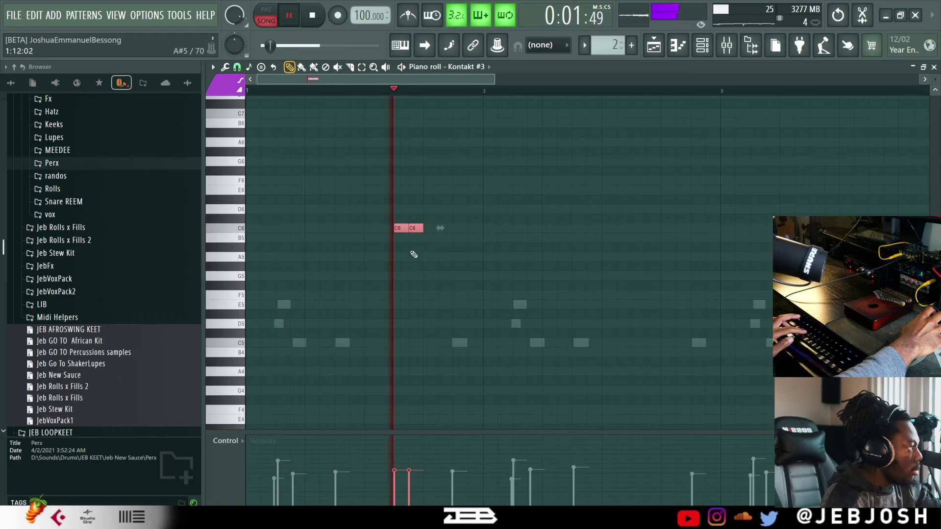
{"action": "key", "text": "space"}
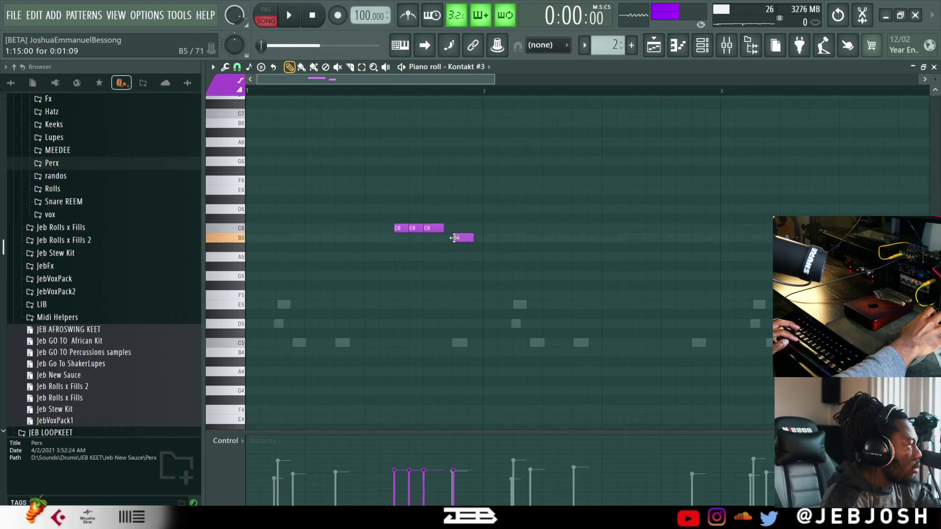
{"action": "key", "text": "space"}
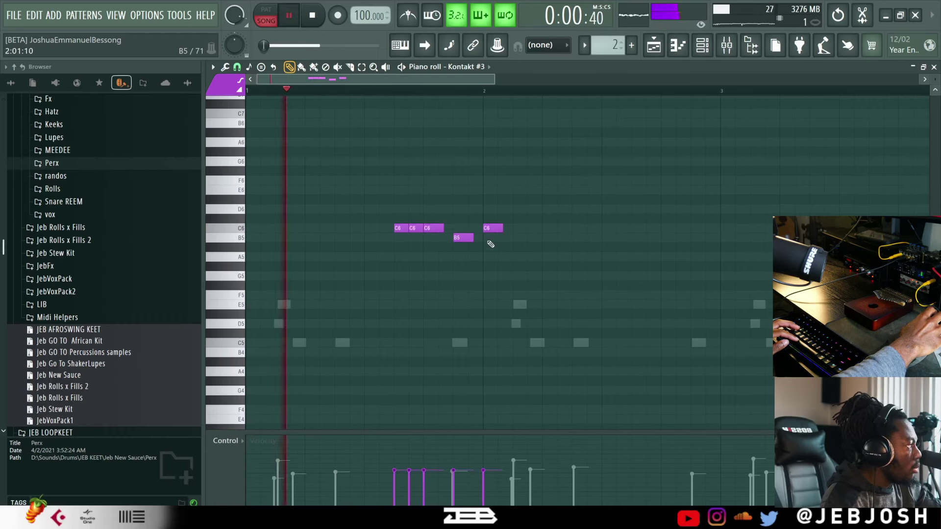
Shorten the five notes of the Archtop phrase for a more staccato feel
{"action": "scroll", "coordinate": [447, 255], "scroll_direction": "down", "scroll_amount": 2}
{"action": "scroll", "coordinate": [411, 257], "scroll_direction": "up", "scroll_amount": 2}
{"action": "key", "text": "space"}
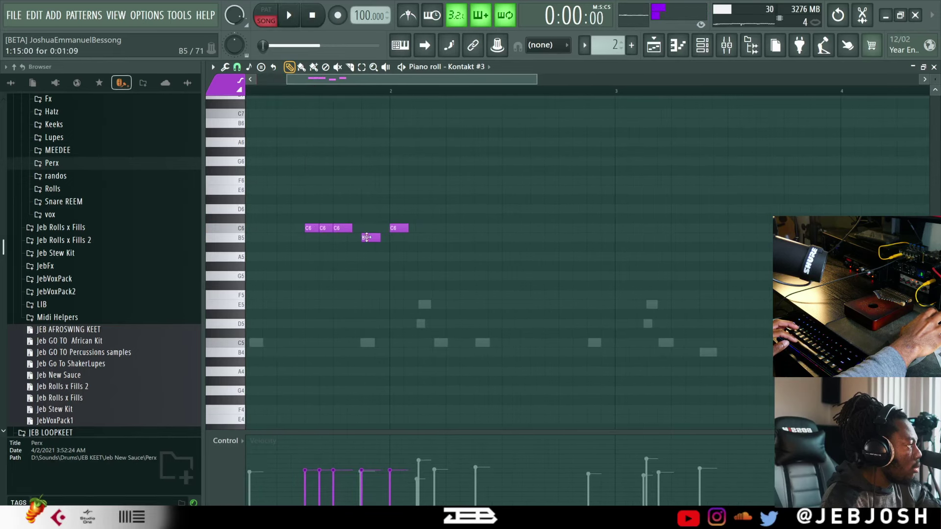
{"action": "left_click_drag", "start_coordinate": [440, 237], "coordinate": [407, 231]}
{"action": "right_click", "coordinate": [438, 211]}
{"action": "scroll", "coordinate": [454, 259], "scroll_direction": "down", "scroll_amount": 2}
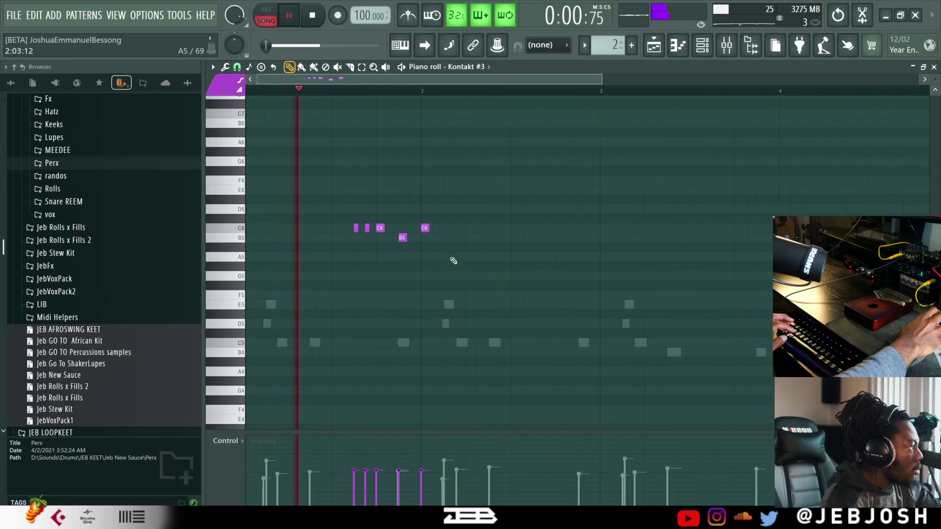
Add a second Archtop phrase in bar 2 with short C6 notes on steps 11 to 13, B5 on step 14 and G5 on step 15
{"action": "scroll", "coordinate": [452, 260], "scroll_direction": "up", "scroll_amount": 2}
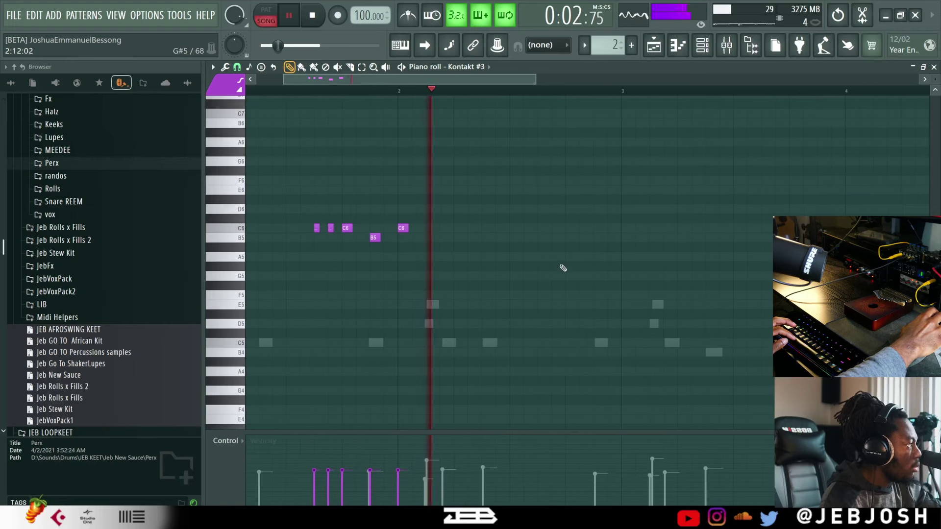
{"action": "left_click", "coordinate": [543, 229]}
{"action": "key", "text": "space"}
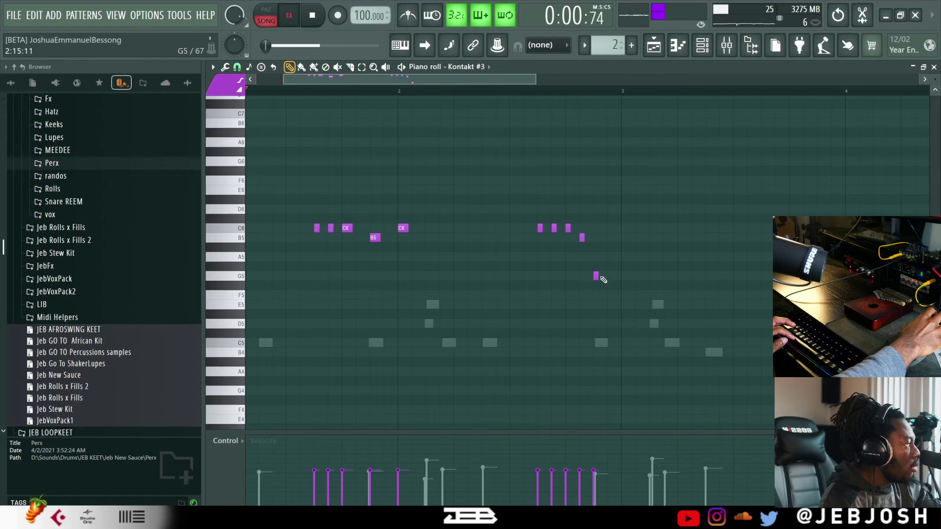
Lengthen the second phrase's G5 note, move it to the start of bar 3, and move the preceding B5 to step 15 of bar 2
{"action": "left_click_drag", "start_coordinate": [598, 277], "coordinate": [616, 283]}
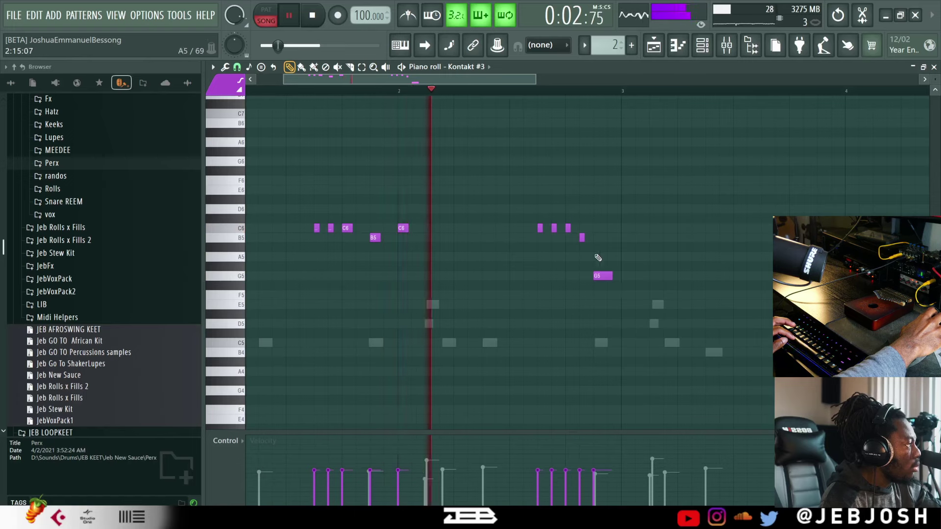
{"action": "scroll", "coordinate": [598, 255], "scroll_direction": "up", "scroll_amount": 1}
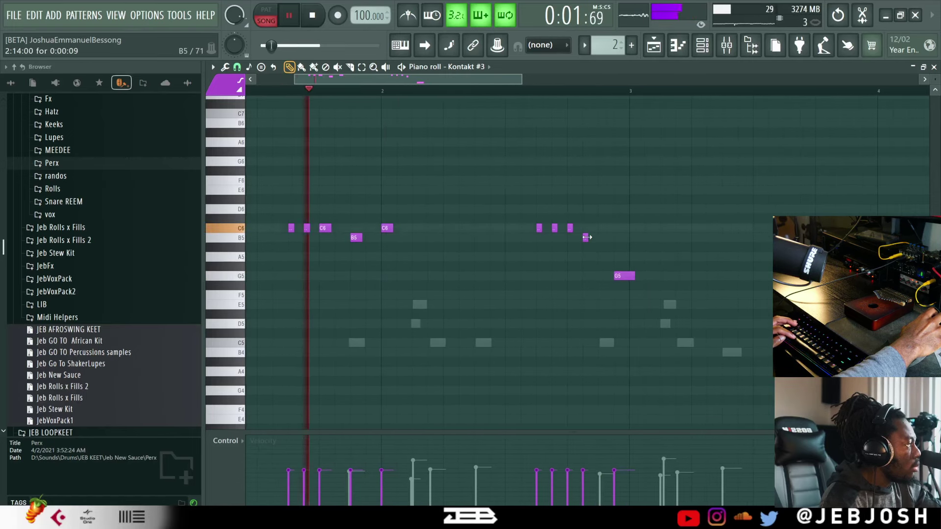
{"action": "left_click_drag", "start_coordinate": [585, 238], "coordinate": [601, 238]}
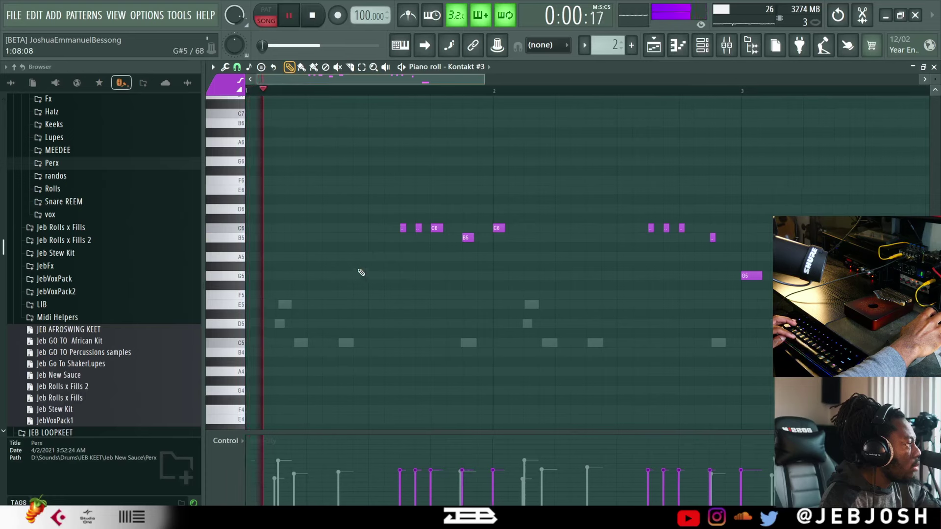
Add low C5 notes on steps 7 and 15 of bar 1 to the Archtop part
{"action": "left_click", "coordinate": [338, 343]}
{"action": "key", "text": "space"}
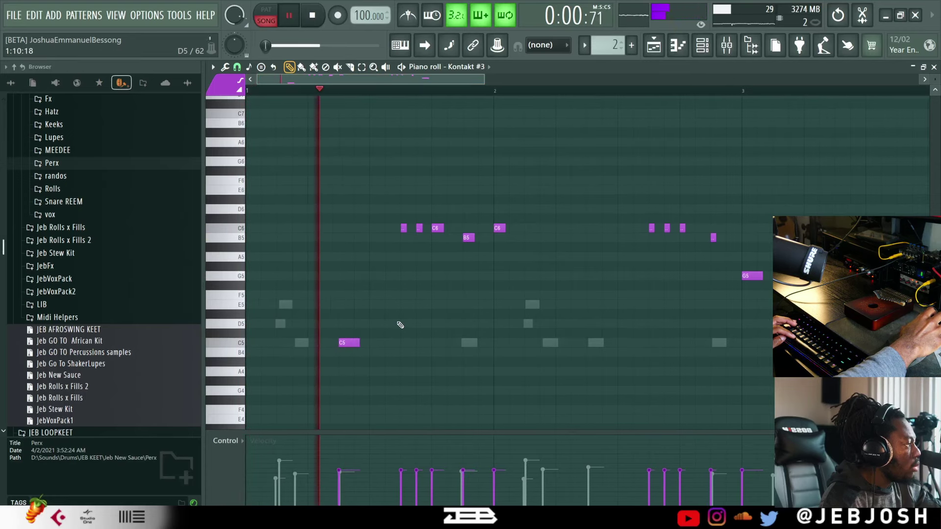
{"action": "left_click", "coordinate": [466, 345]}
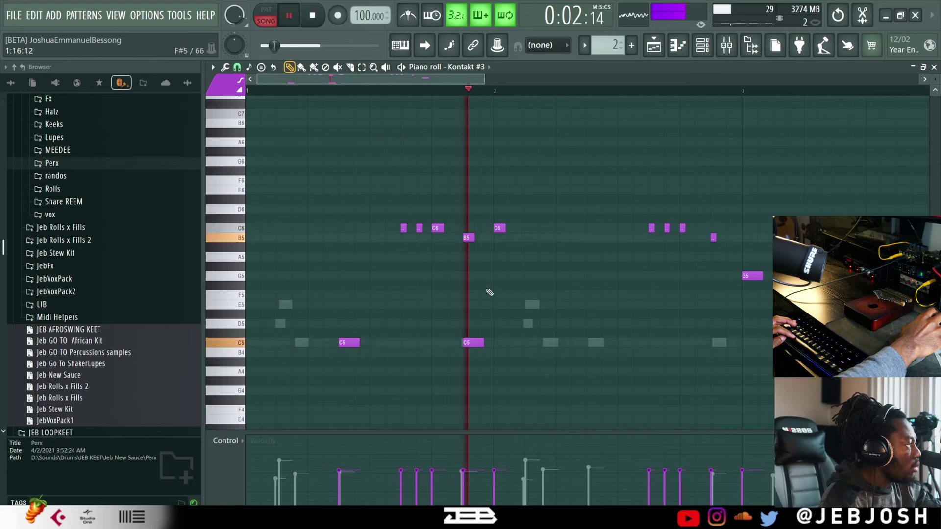
Strum the C5 and B5 notes on step 15 of bar 1 so B5 starts slightly late, and shorten that C5
{"action": "left_click_drag", "start_coordinate": [482, 362], "coordinate": [464, 228]}
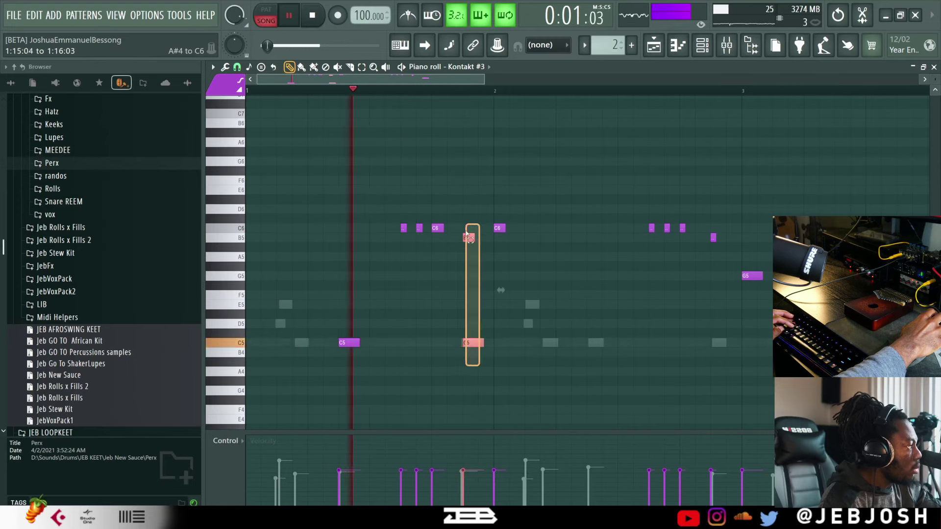
{"action": "key", "text": "alt+s"}
{"action": "left_click", "coordinate": [564, 329]}
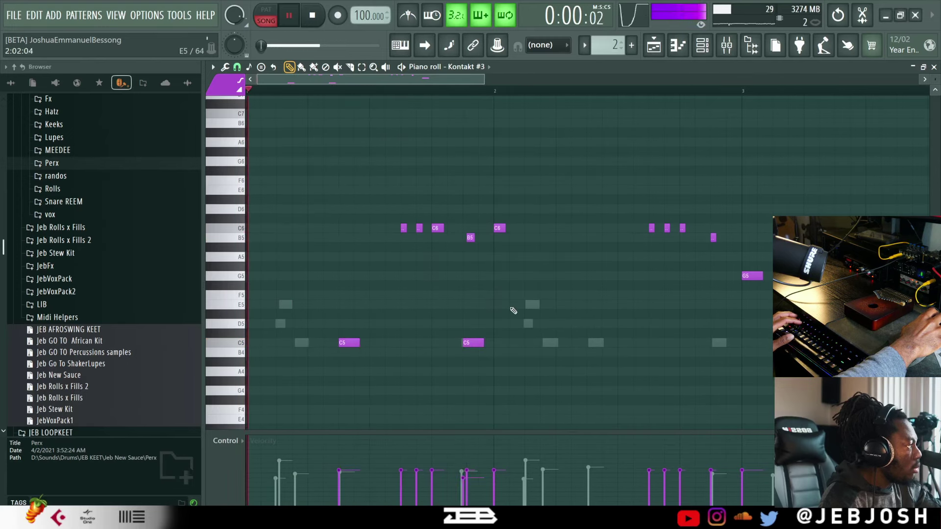
{"action": "key", "text": "shift+d"}
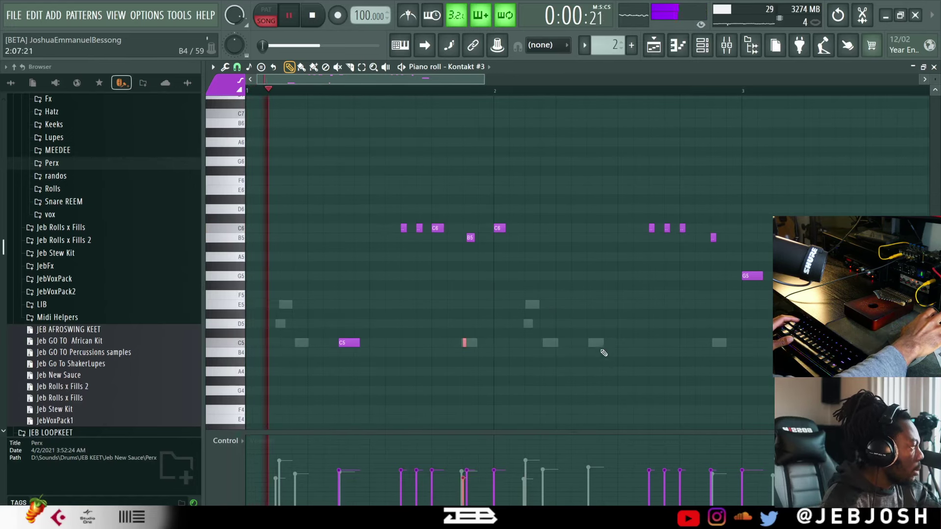
Add C5 notes on steps 7 and 15 of bar 2, strum the step 15 pair, and extend its B5 up to bar 3
{"action": "left_click", "coordinate": [595, 342]}
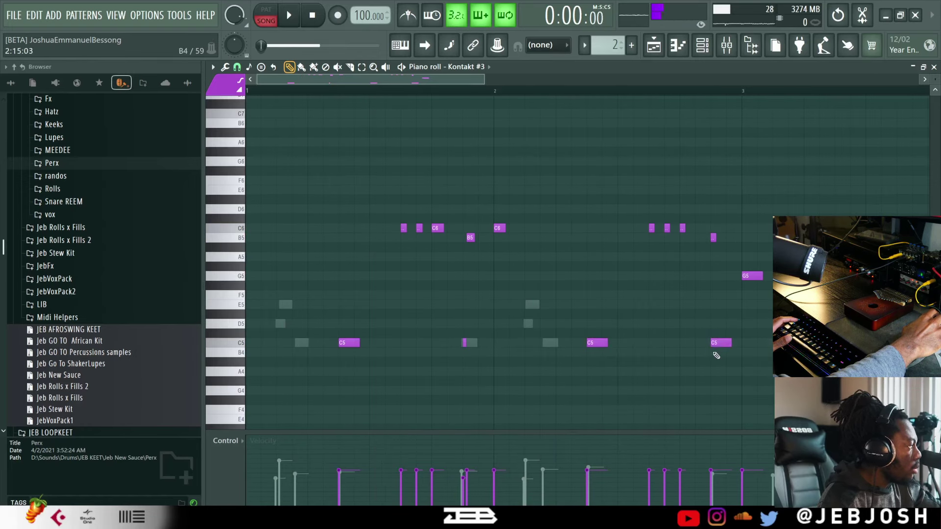
{"action": "left_click_drag", "start_coordinate": [719, 357], "coordinate": [712, 223]}
{"action": "key", "text": "alt+s"}
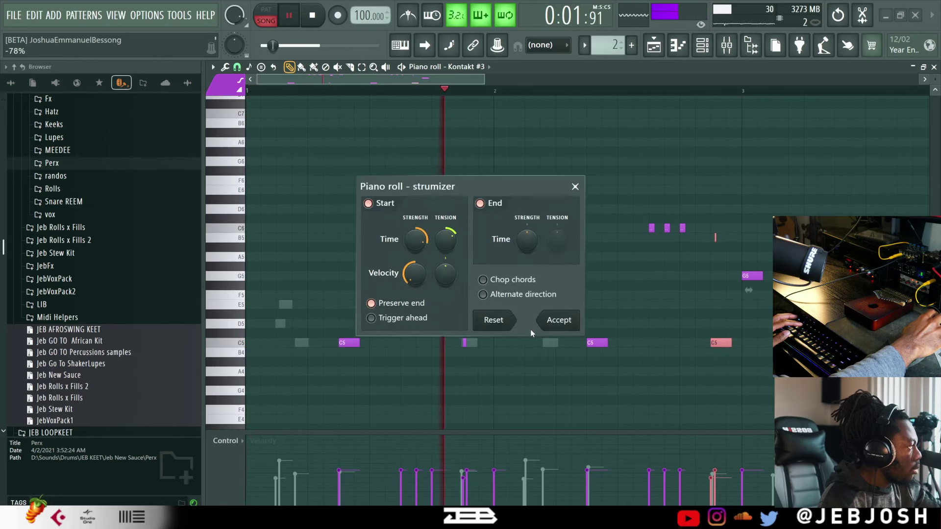
{"action": "left_click", "coordinate": [562, 322]}
{"action": "key", "text": "ctrl+z"}
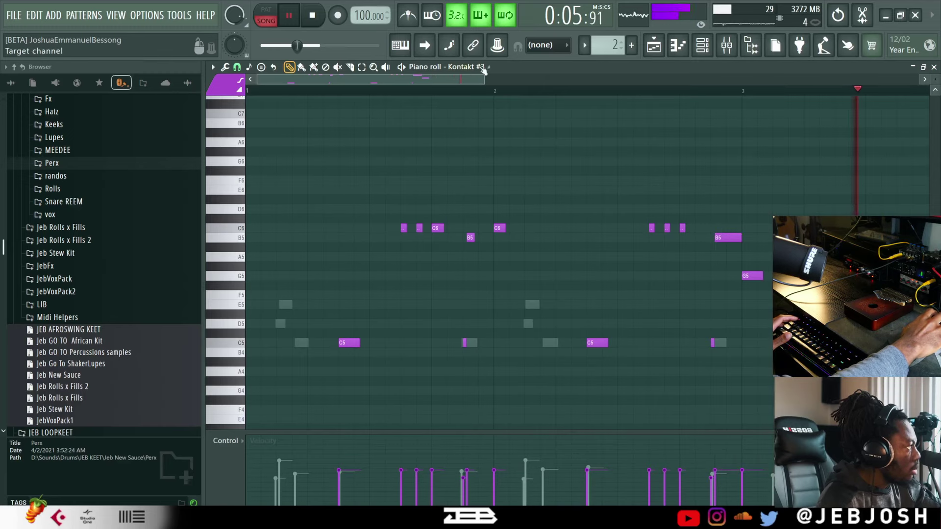
Copy the closing C5, B5 and G5 figure one bar on and add B4, G4 and E4 on steps 9, 11 and 13 of bar 4
{"action": "left_click_drag", "start_coordinate": [481, 74], "coordinate": [746, 77]}
{"action": "key", "text": "space"}
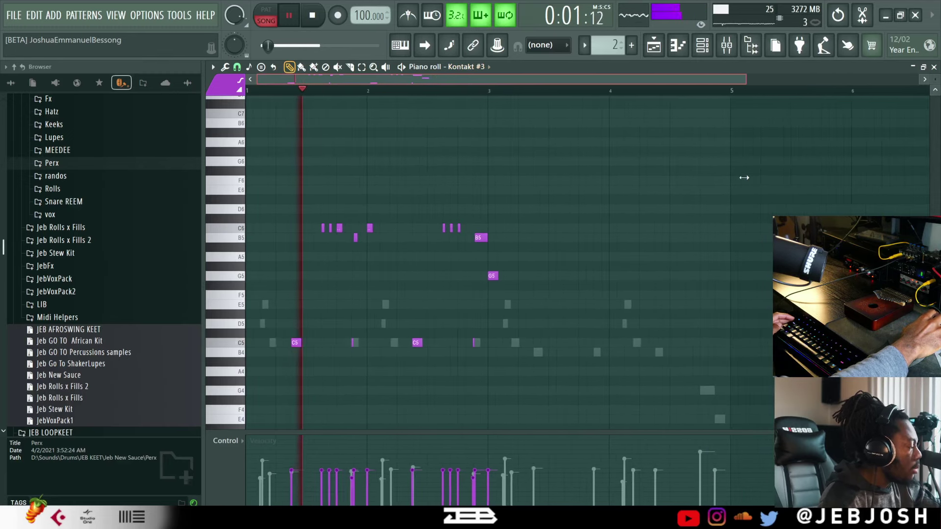
{"action": "scroll", "coordinate": [541, 267], "scroll_direction": "up", "scroll_amount": 2}
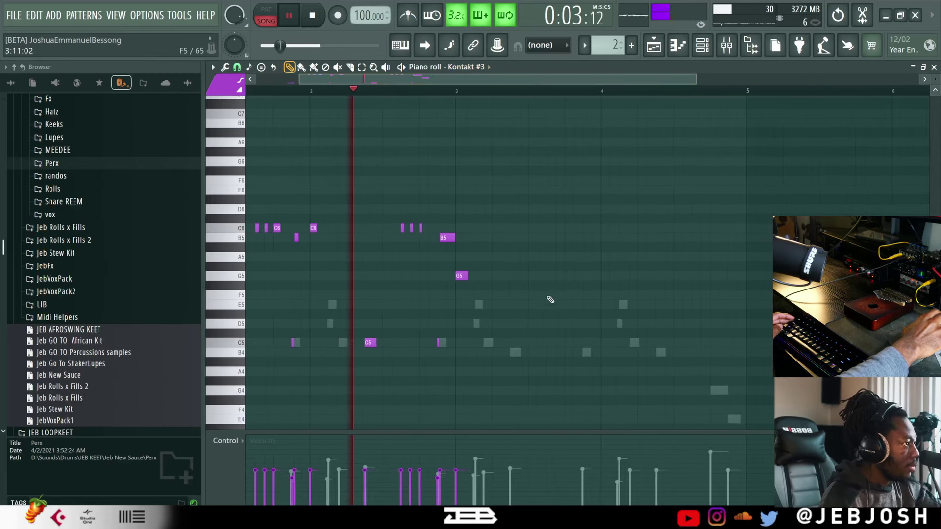
{"action": "scroll", "coordinate": [540, 314], "scroll_direction": "down", "scroll_amount": 1}
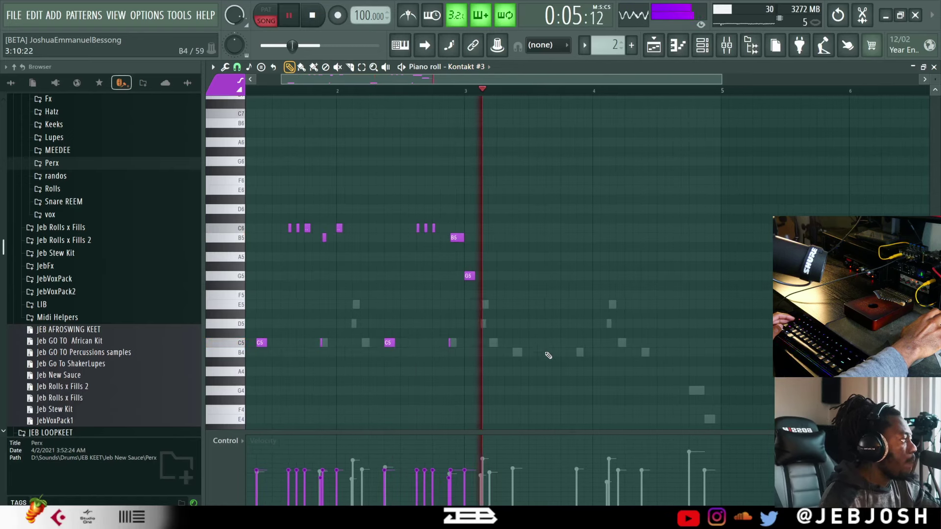
{"action": "left_click_drag", "start_coordinate": [518, 375], "coordinate": [606, 260]}
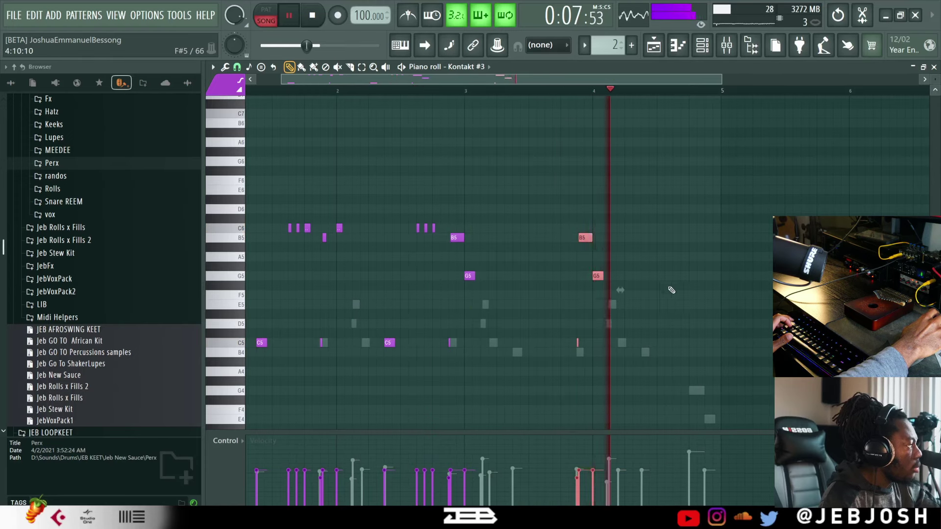
{"action": "left_click", "coordinate": [658, 360]}
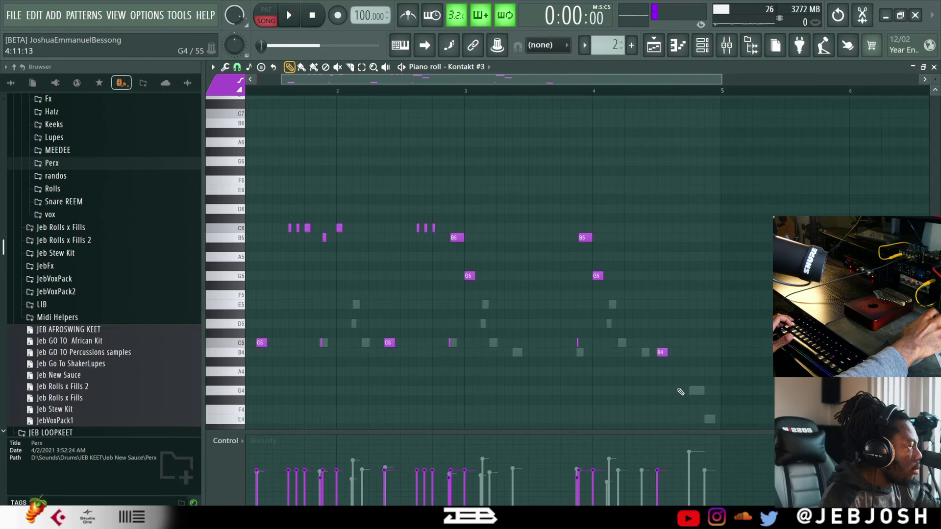
{"action": "scroll", "coordinate": [683, 395], "scroll_direction": "down", "scroll_amount": 3}
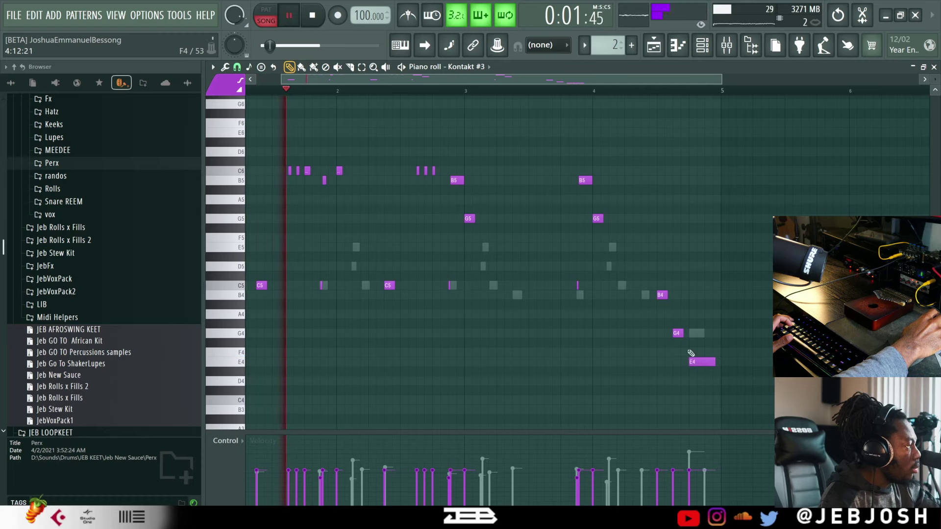
Route Kontakt #3 to a free mixer track and load Eos 2 in effect slot 2 with the mix at 29%
{"action": "key", "text": "F6"}
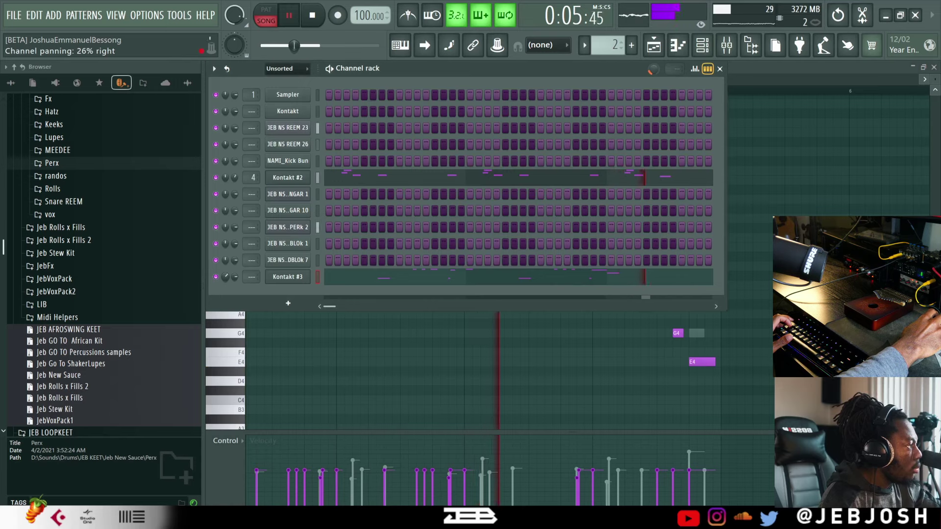
{"action": "left_click", "coordinate": [297, 277]}
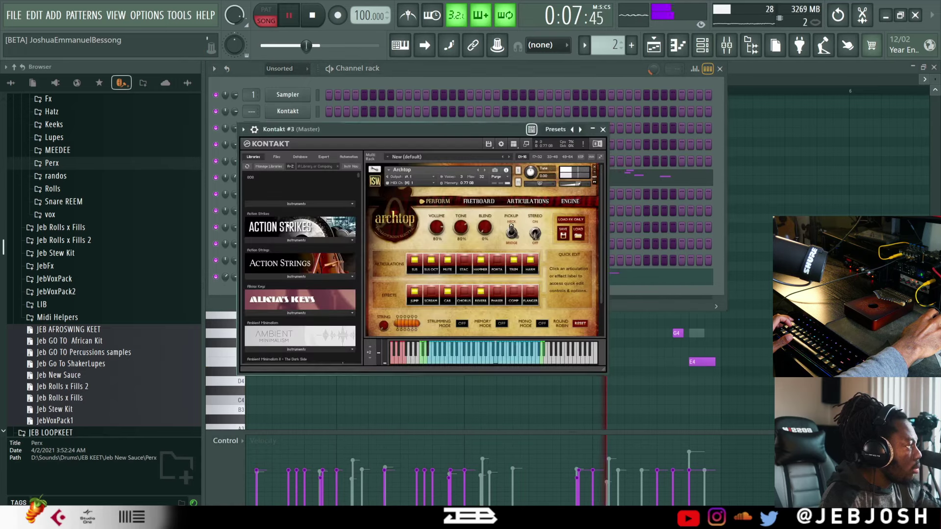
{"action": "left_click", "coordinate": [254, 130]}
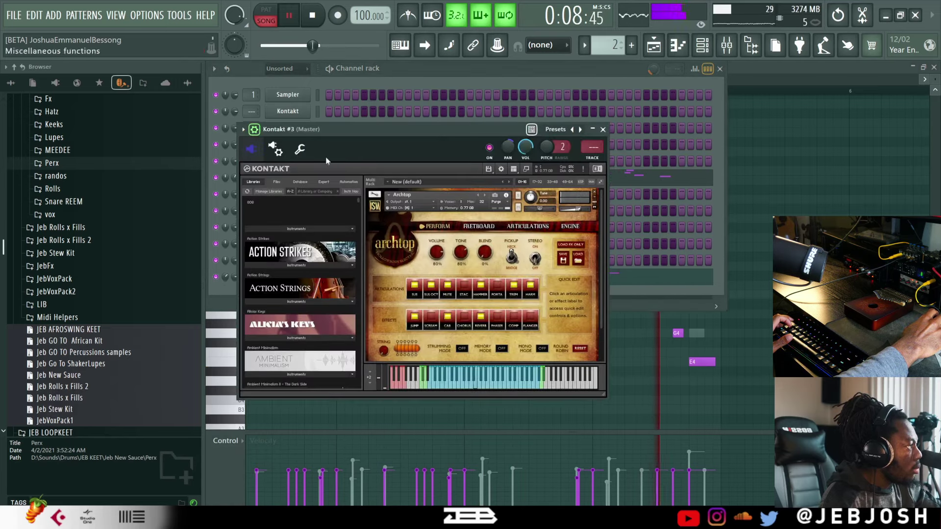
{"action": "left_click", "coordinate": [601, 160]}
{"action": "left_click", "coordinate": [870, 112]}
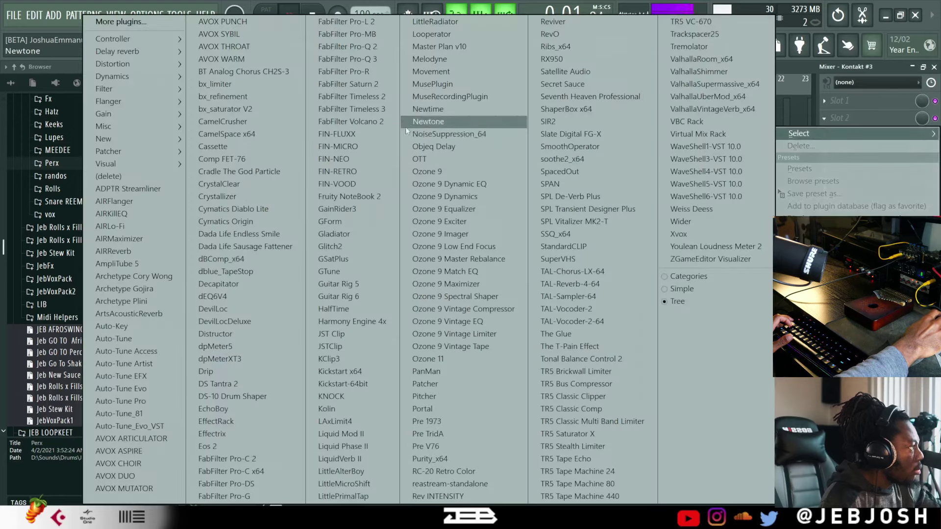
{"action": "left_click", "coordinate": [227, 447]}
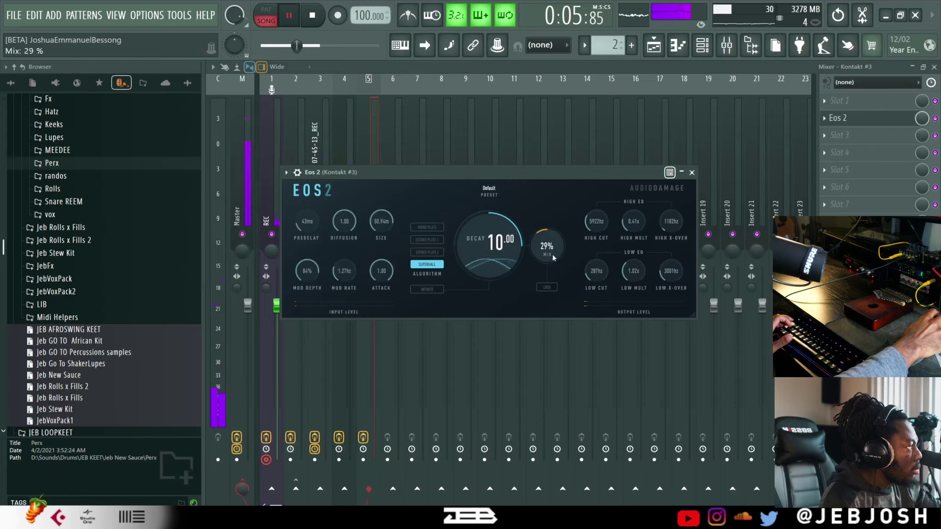
Load the BASS [soundGARSM ] sample from the 808s X bAss folder into a new sampler channel
{"action": "key", "text": "F5"}
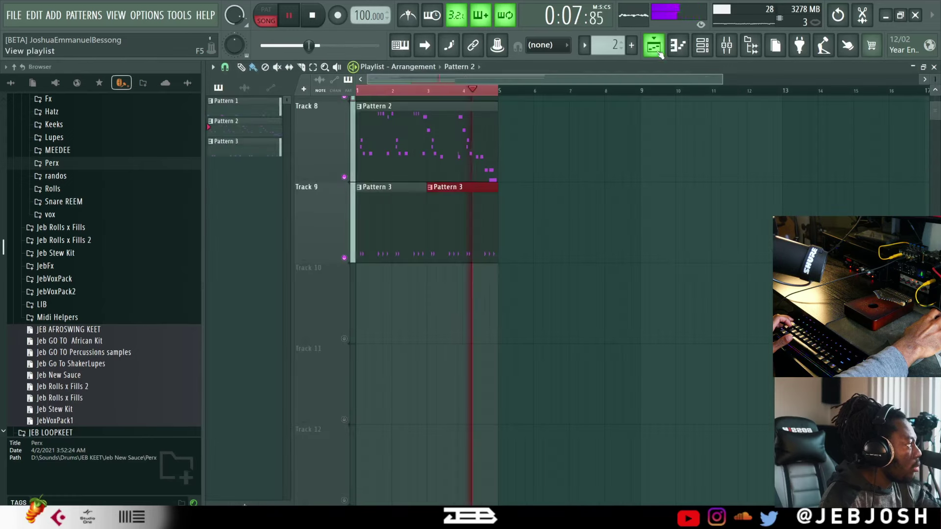
{"action": "scroll", "coordinate": [88, 183], "scroll_direction": "up", "scroll_amount": 5}
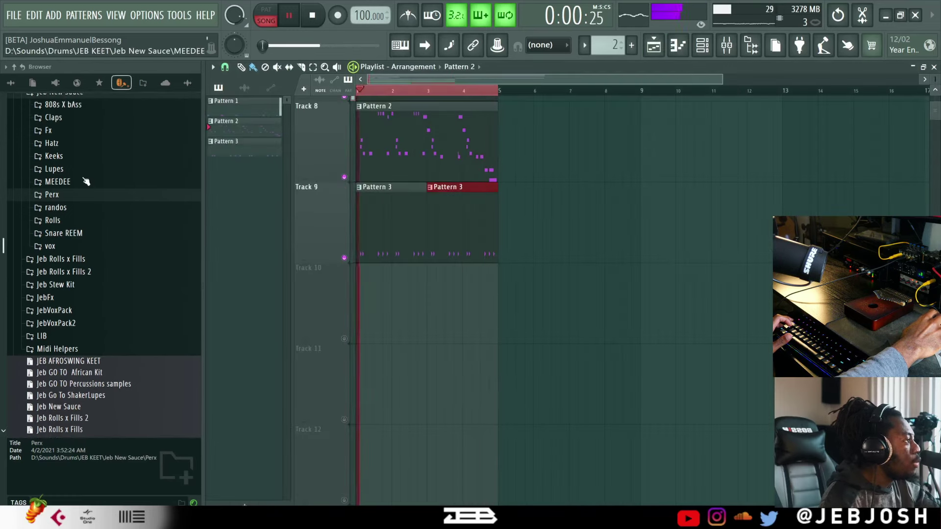
{"action": "left_click", "coordinate": [68, 164]}
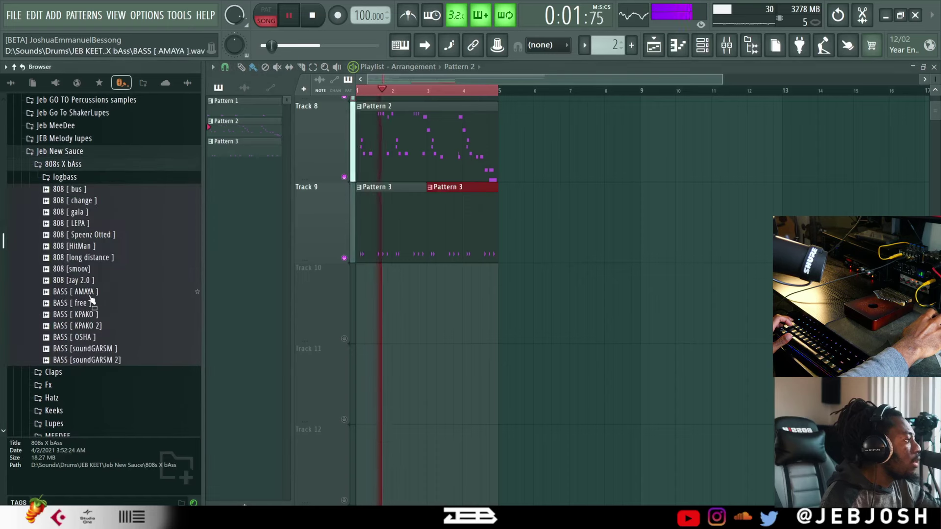
{"action": "left_click", "coordinate": [83, 349]}
{"action": "right_click", "coordinate": [86, 350]}
{"action": "left_click", "coordinate": [151, 224]}
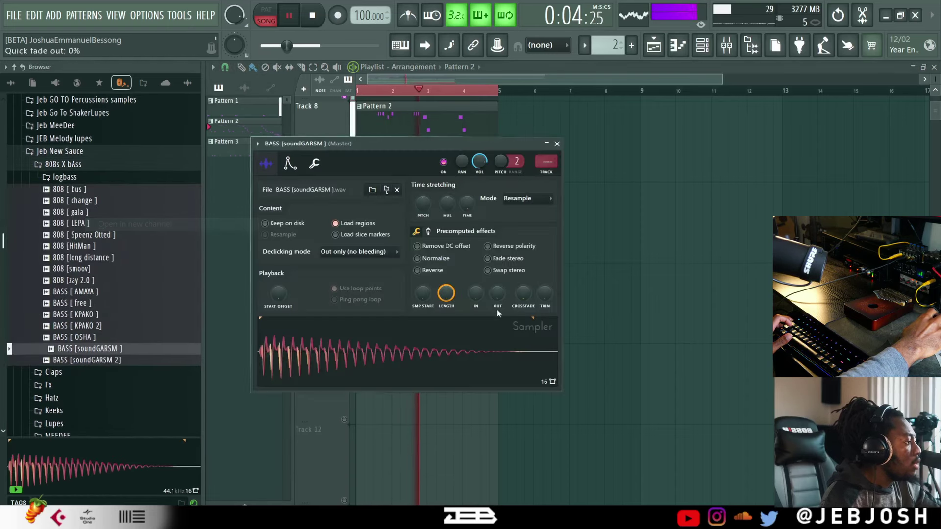
Open the bass channel's piano roll and add an F5 note on step 7 of bar 2, raising its velocity to maximum
{"action": "left_click", "coordinate": [705, 47]}
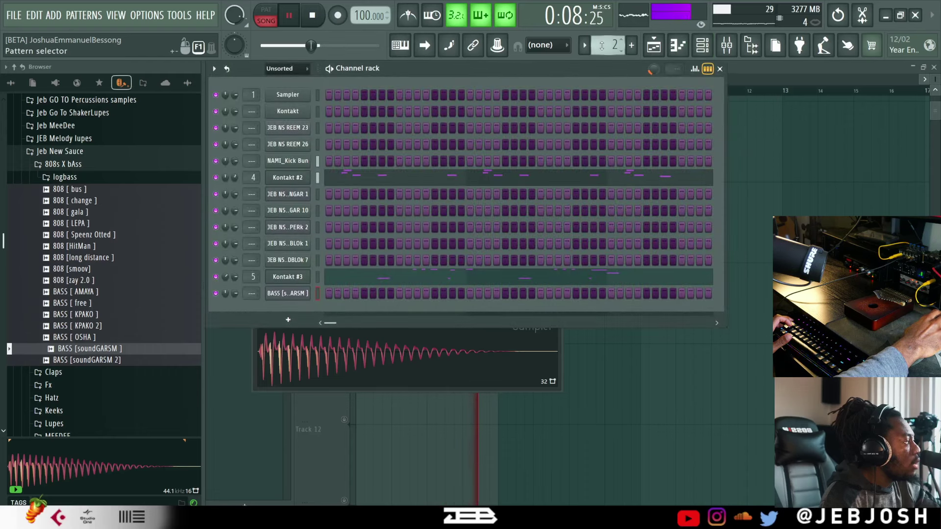
{"action": "right_click", "coordinate": [316, 294]}
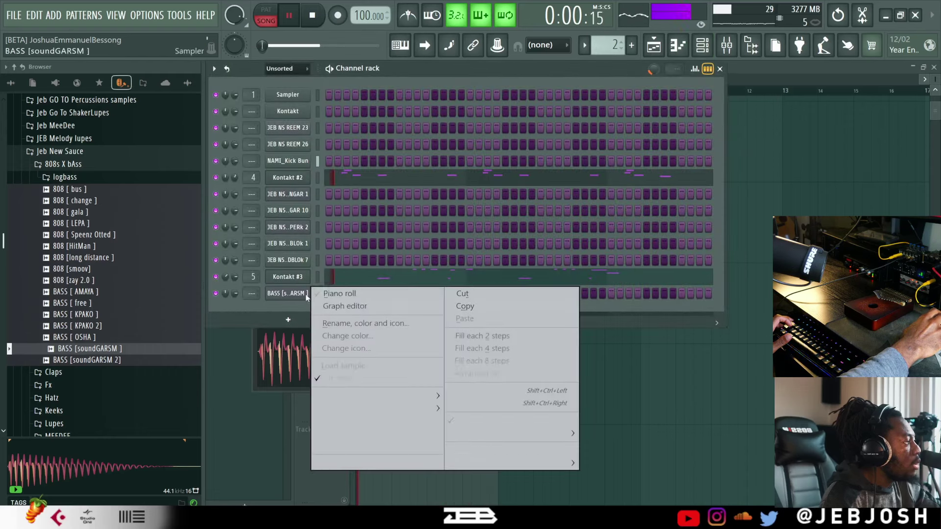
{"action": "left_click", "coordinate": [331, 295]}
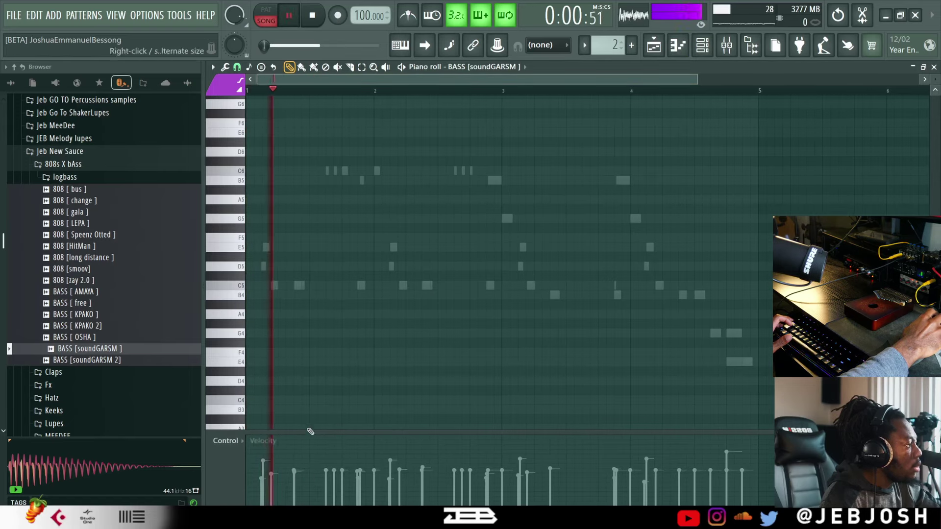
{"action": "left_click", "coordinate": [422, 247]}
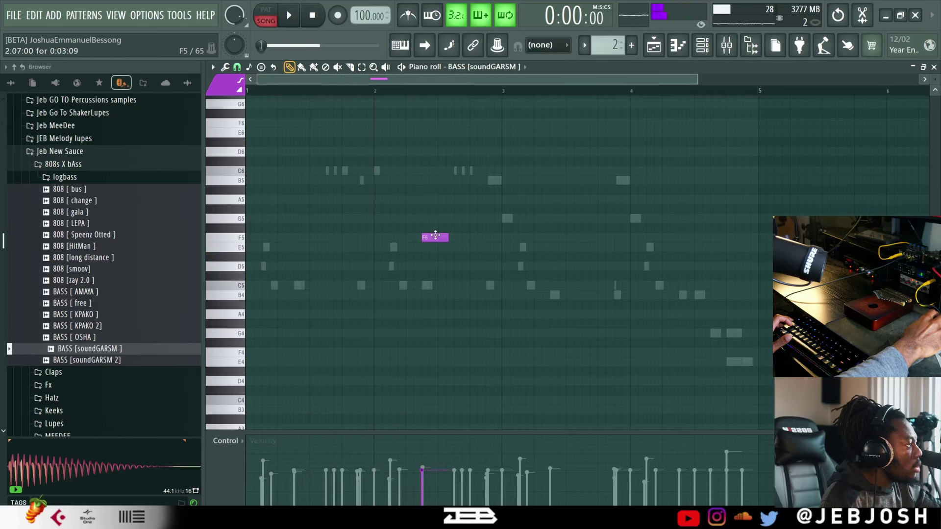
{"action": "key", "text": "space"}
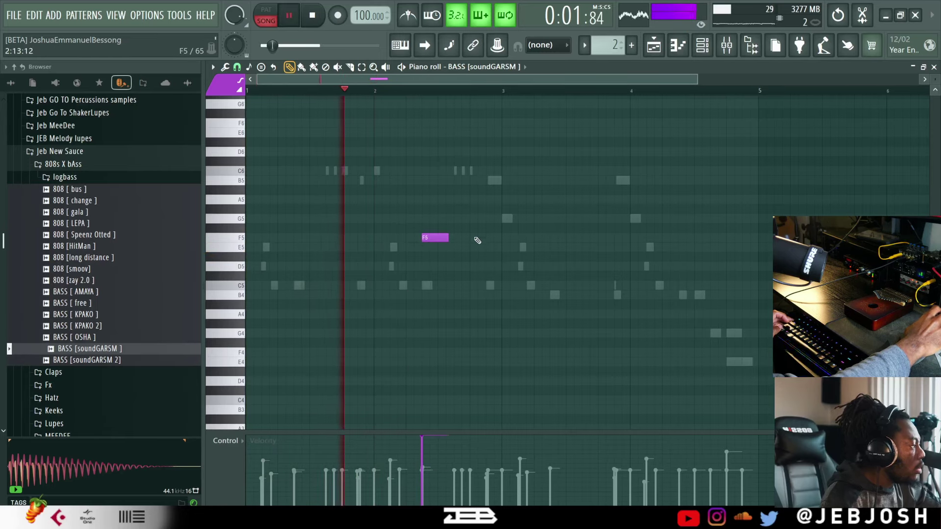
Add matching F5 bass notes on steps 7 and 15 of bar 1 and step 15 of bar 2
{"action": "scroll", "coordinate": [477, 241], "scroll_direction": "up", "scroll_amount": 2}
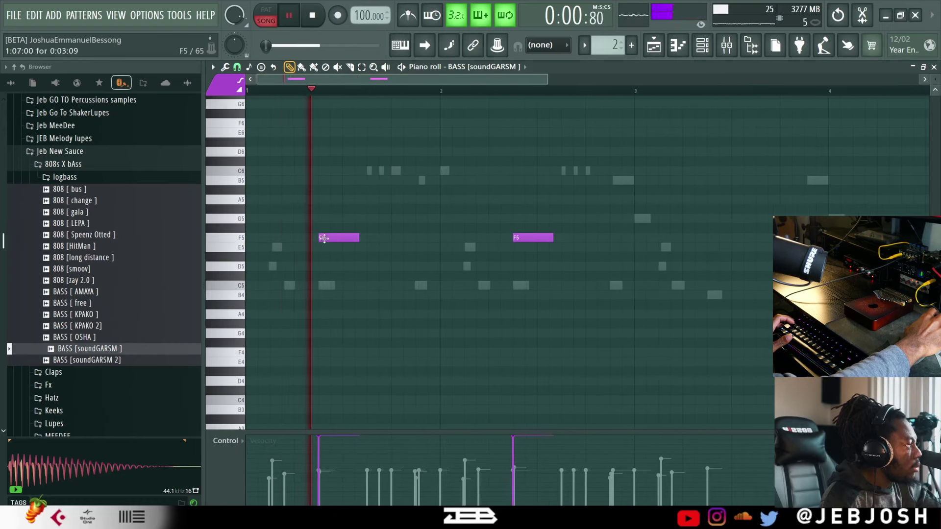
{"action": "left_click", "coordinate": [405, 238]}
{"action": "key", "text": "space"}
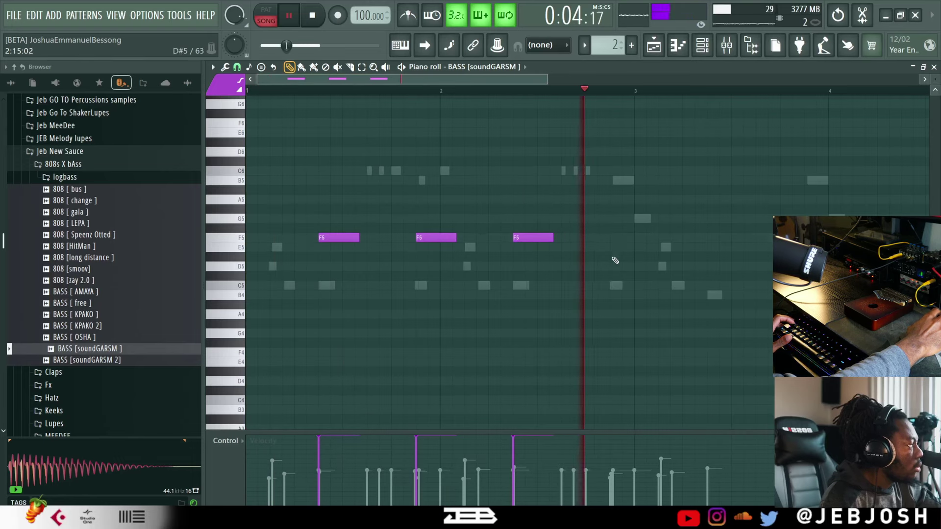
{"action": "left_click", "coordinate": [612, 238]}
Try an E5 bass note on step 8 of bar 3, delete it, and shorten the F5 notes, ending the last one at bar 3
{"action": "left_click", "coordinate": [746, 247]}
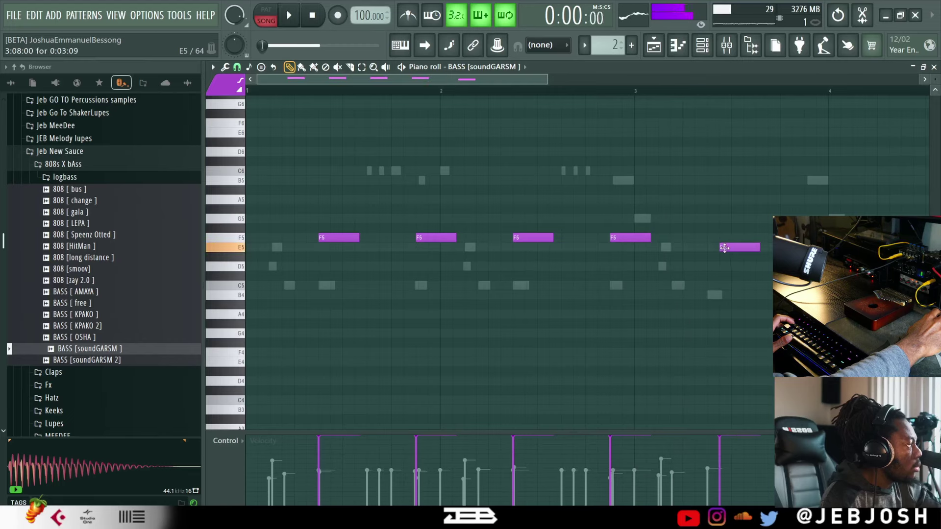
{"action": "right_click", "coordinate": [724, 248]}
{"action": "key", "text": "space"}
{"action": "left_click_drag", "start_coordinate": [649, 235], "coordinate": [633, 237]}
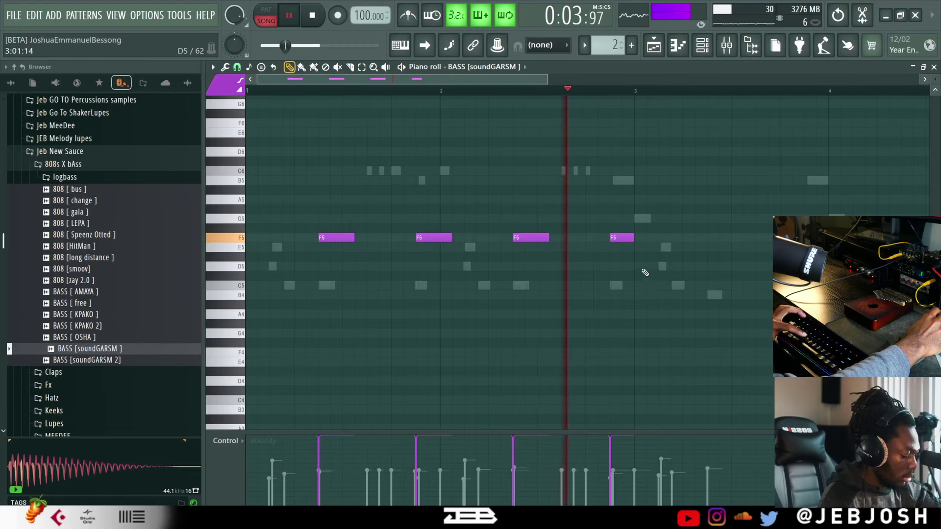
Duplicate the four F5 bass notes into bars 3 and 4 as E5 notes starting on step 7 of bar 3, adding an extra E5 on step 11 of bar 4
{"action": "key", "text": "ctrl+b"}
{"action": "scroll", "coordinate": [607, 294], "scroll_direction": "down", "scroll_amount": 2}
{"action": "key", "text": "space"}
{"action": "key", "text": "space"}
{"action": "left_click_drag", "start_coordinate": [536, 240], "coordinate": [574, 252]}
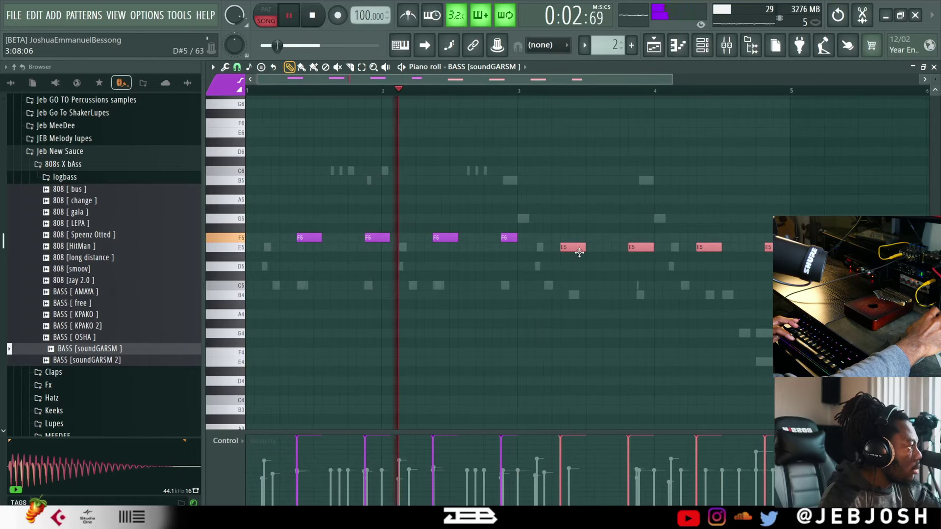
{"action": "scroll", "coordinate": [564, 260], "scroll_direction": "down", "scroll_amount": 1, "text": "ctrl"}
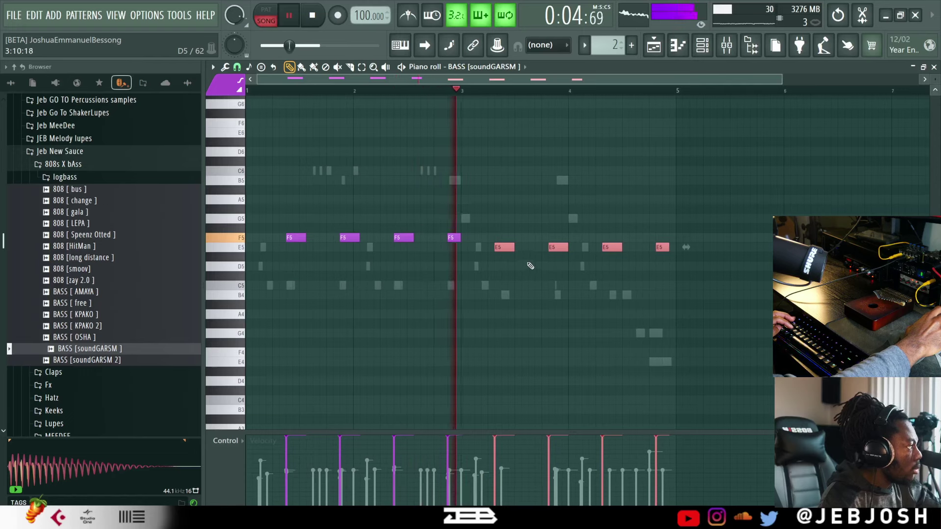
{"action": "left_click_drag", "start_coordinate": [665, 250], "coordinate": [672, 249]}
{"action": "left_click", "coordinate": [608, 218], "text": "ctrl"}
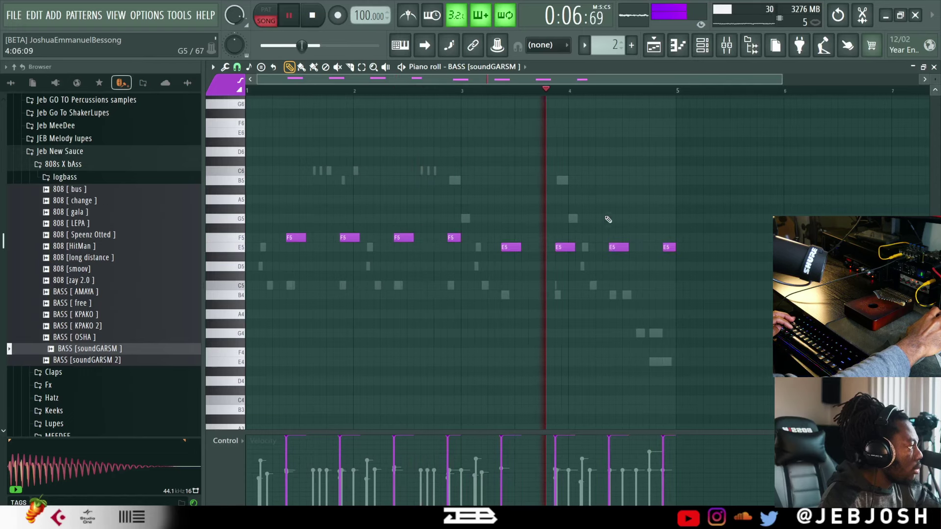
{"action": "left_click", "coordinate": [642, 247]}
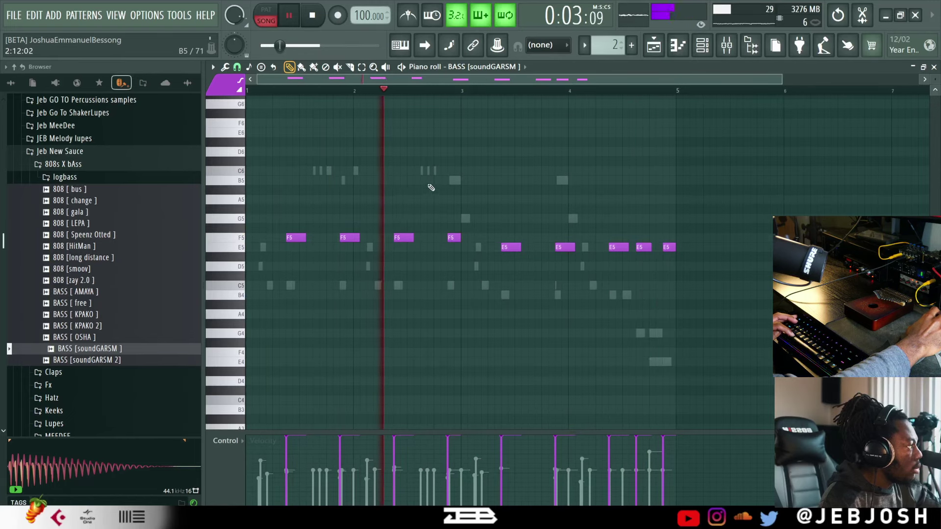
{"action": "left_click", "coordinate": [423, 171]}
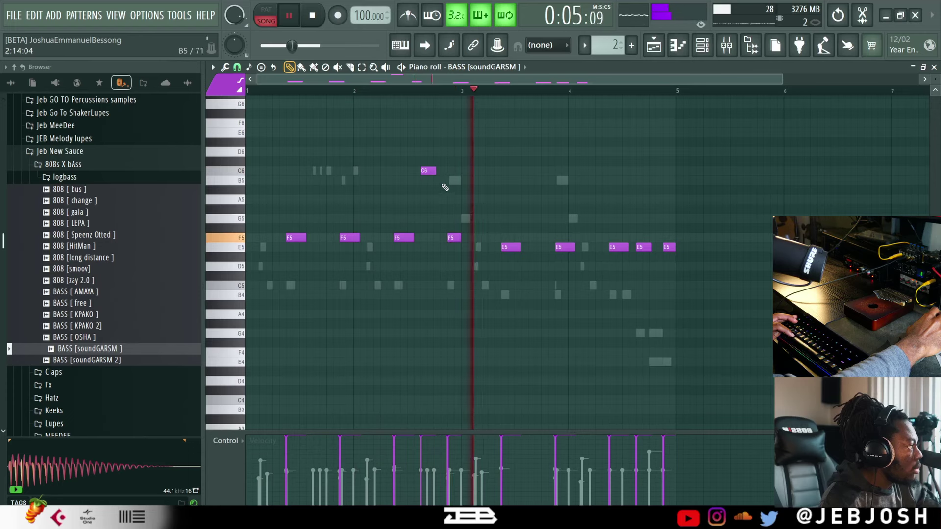
{"action": "key", "text": "space"}
{"action": "left_click_drag", "start_coordinate": [429, 171], "coordinate": [454, 178]}
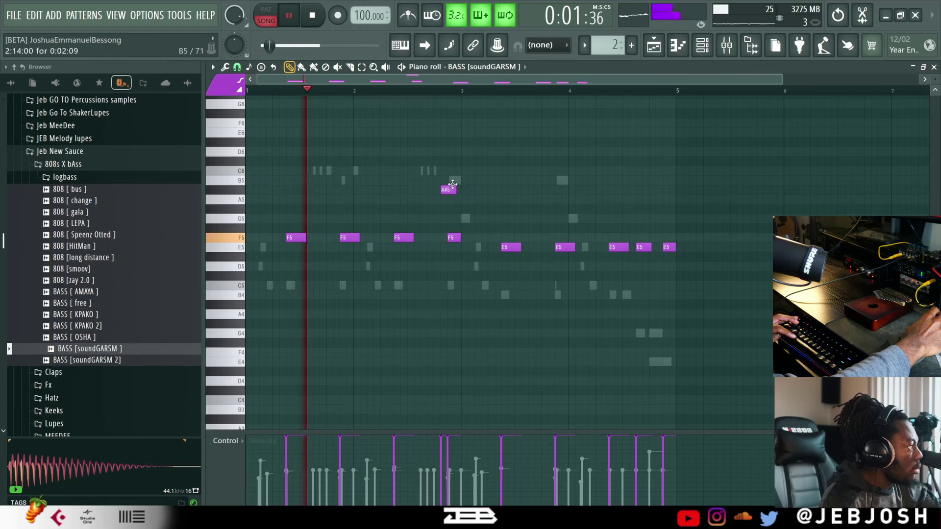
{"action": "right_click", "coordinate": [454, 180]}
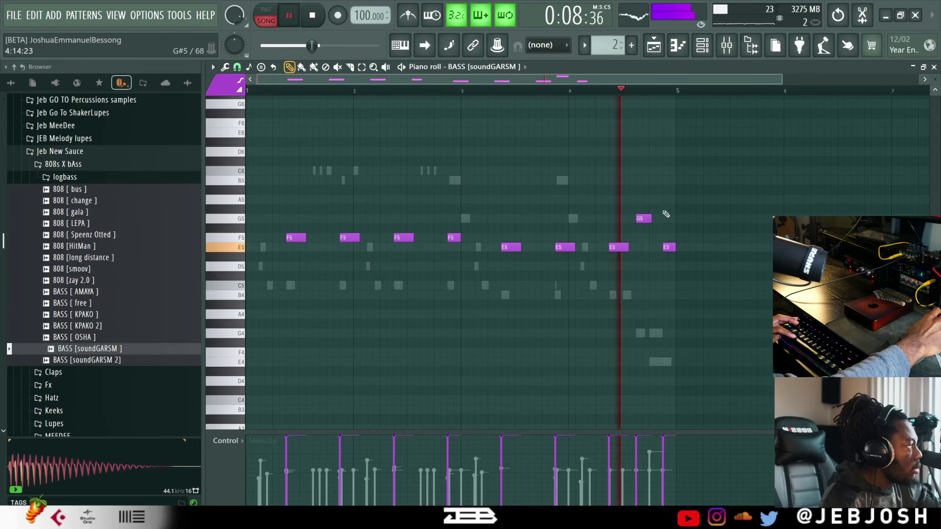
Resize the G5 bass note on step 11 of bar 4 to two steps and chop it into four short notes
{"action": "left_click_drag", "start_coordinate": [650, 218], "coordinate": [644, 218]}
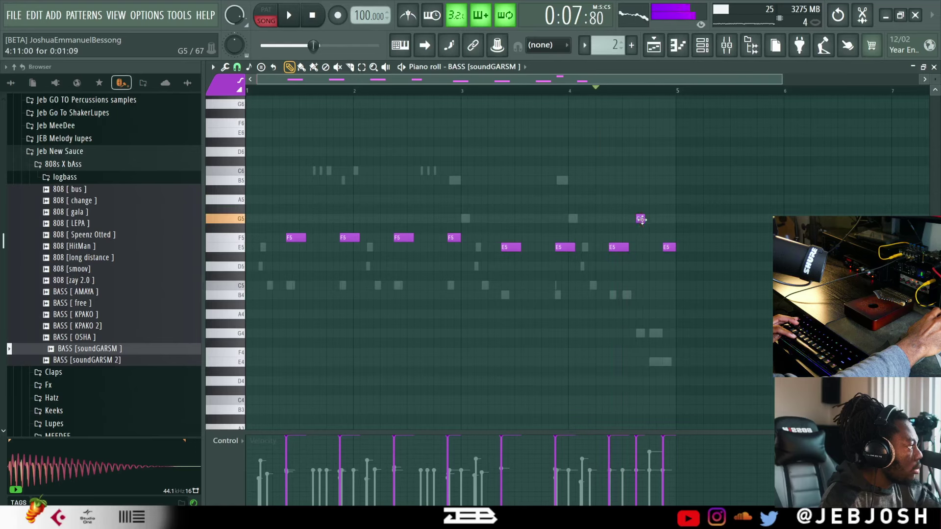
{"action": "scroll", "coordinate": [641, 219], "scroll_direction": "up", "scroll_amount": 5}
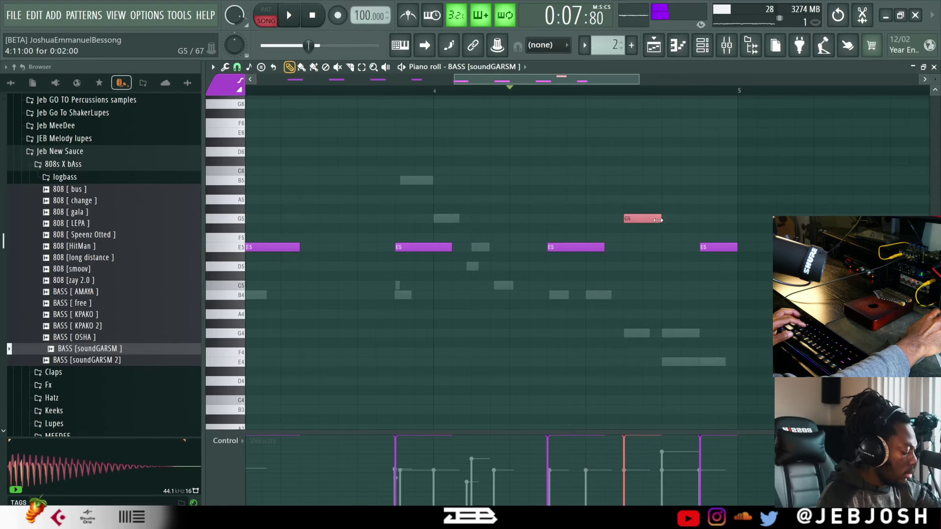
{"action": "key", "text": "ctrl+u"}
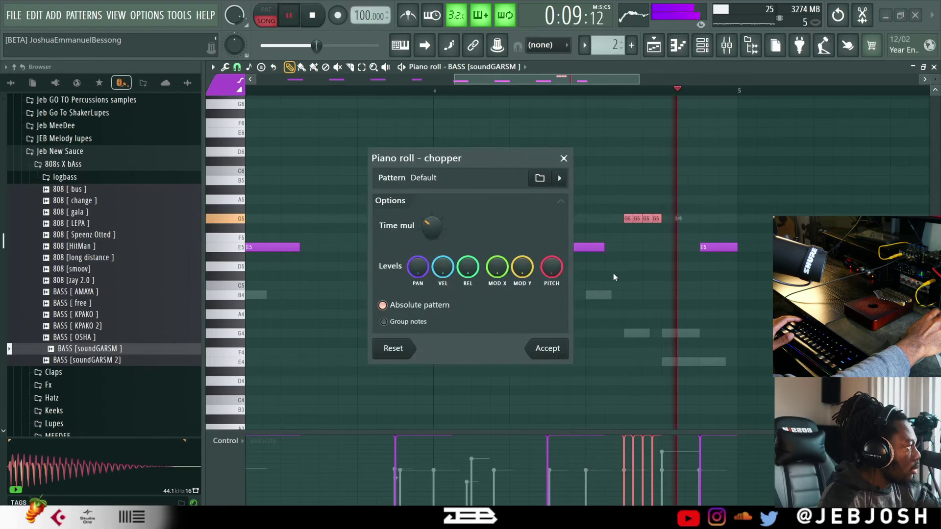
{"action": "left_click", "coordinate": [565, 349]}
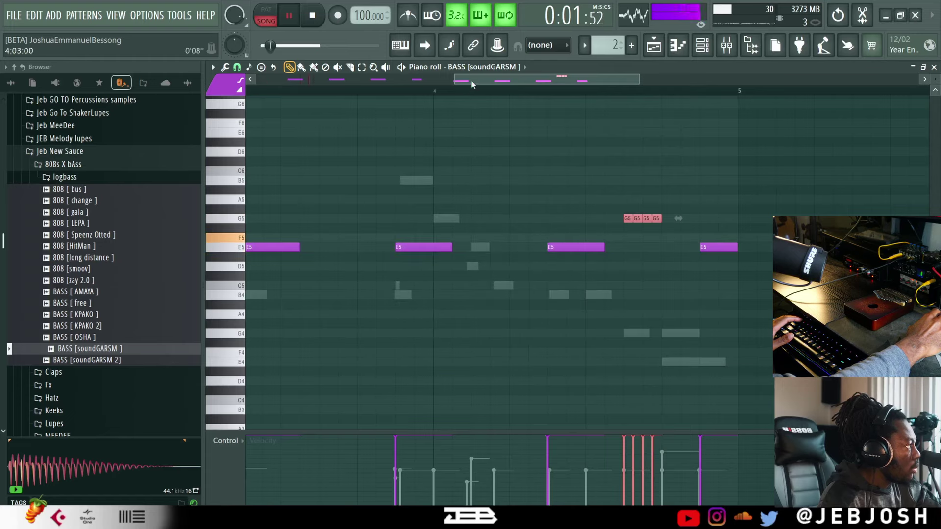
Duplicate the playlist clips on tracks 5 to 9 so they repeat from bar 5 through bar 8
{"action": "key", "text": "F6"}
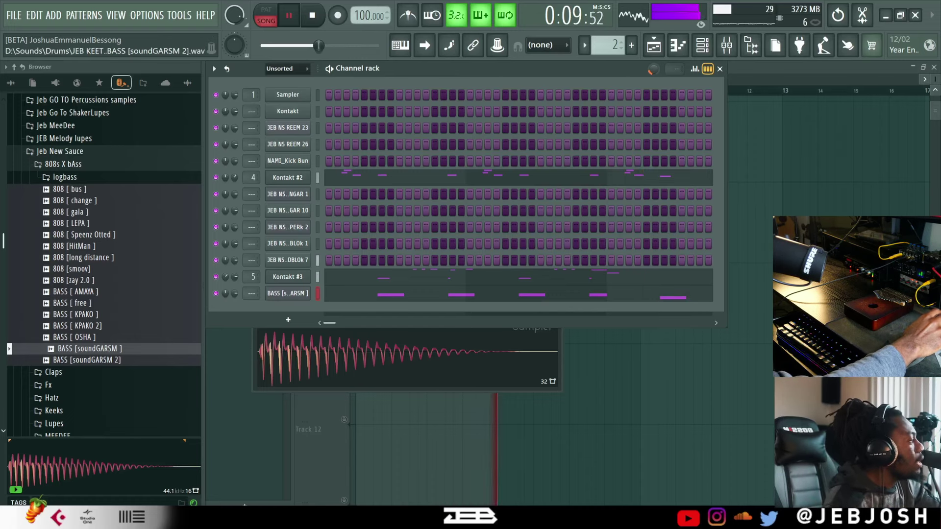
{"action": "key", "text": "F6"}
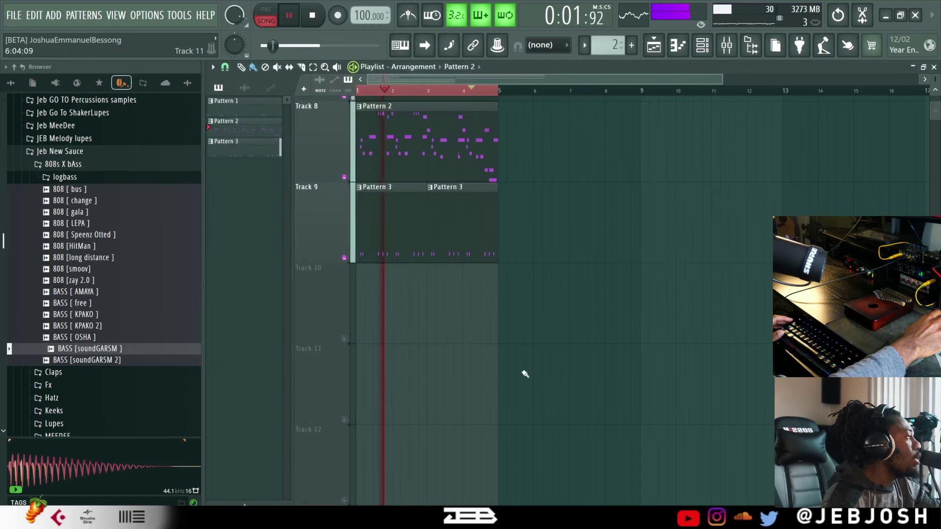
{"action": "scroll", "coordinate": [484, 289], "scroll_direction": "up", "scroll_amount": 5}
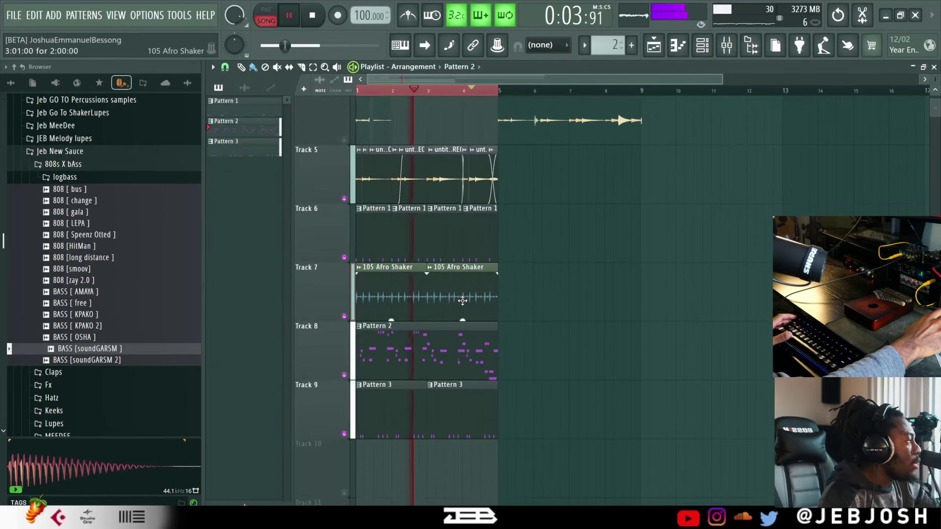
{"action": "left_click_drag", "start_coordinate": [320, 200], "coordinate": [321, 201]}
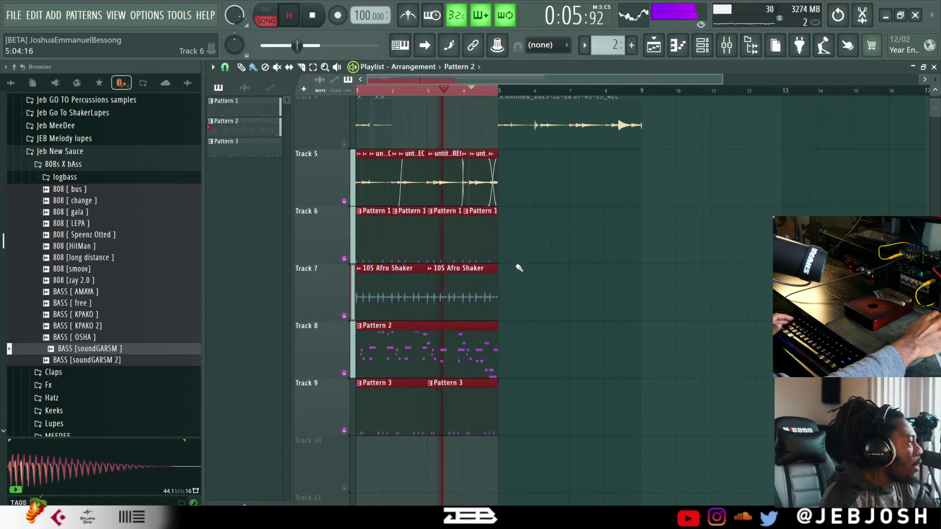
{"action": "key", "text": "ctrl+d"}
{"action": "left_click_drag", "start_coordinate": [552, 458], "coordinate": [325, 257]}
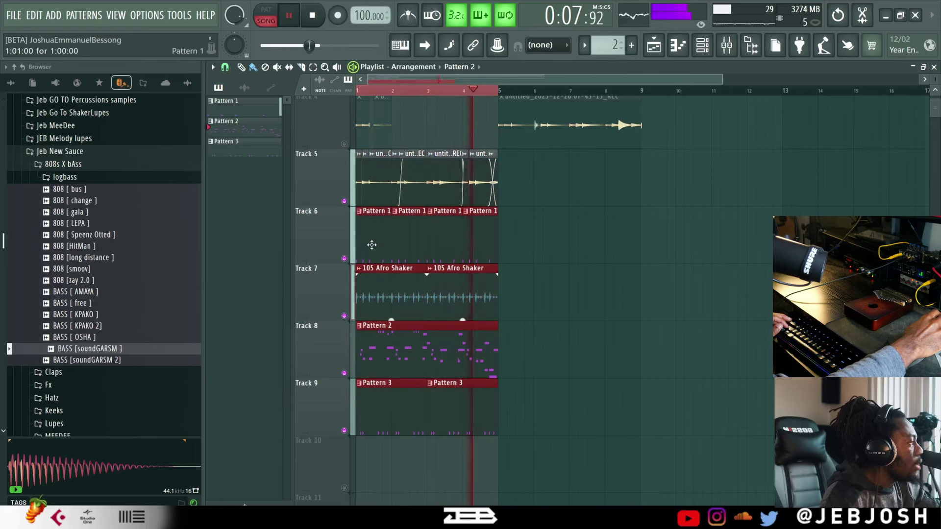
{"action": "key", "text": "ctrl+b"}
{"action": "left_click", "coordinate": [513, 188]}
{"action": "left_click_drag", "start_coordinate": [525, 148], "coordinate": [351, 203]}
{"action": "key", "text": "ctrl+b"}
{"action": "left_click_drag", "start_coordinate": [529, 208], "coordinate": [522, 210]}
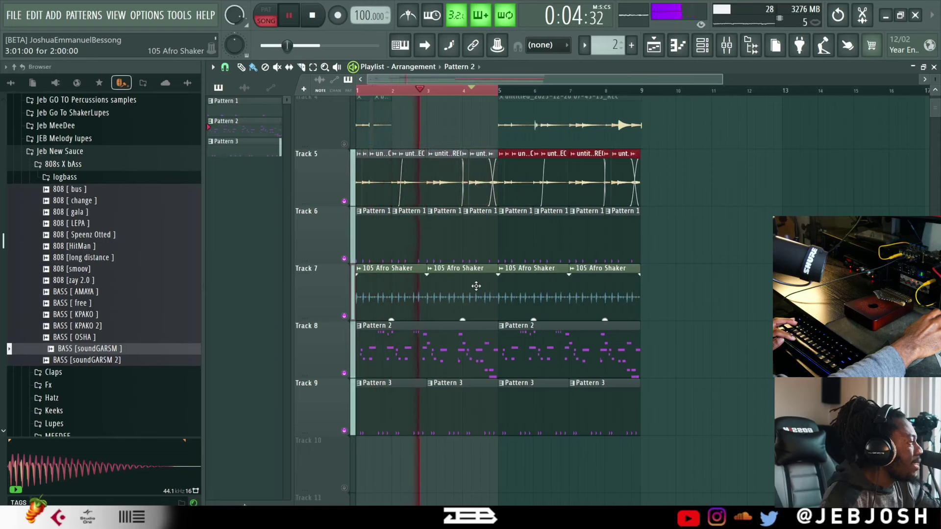
Delete the Pattern 1 and Pattern 2 clips from bars 1 to 4 and set playback to loop over all eight bars
{"action": "right_click", "coordinate": [483, 235]}
{"action": "right_click", "coordinate": [446, 238]}
{"action": "right_click", "coordinate": [409, 243]}
{"action": "right_click", "coordinate": [375, 245]}
{"action": "key", "text": "space"}
{"action": "key", "text": "ctrl+a"}
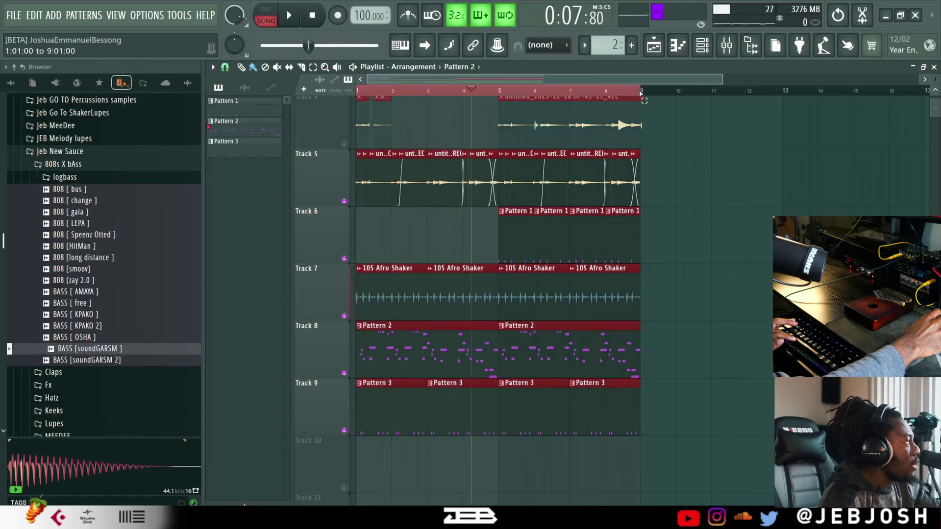
{"action": "left_click", "coordinate": [312, 22]}
{"action": "key", "text": "space"}
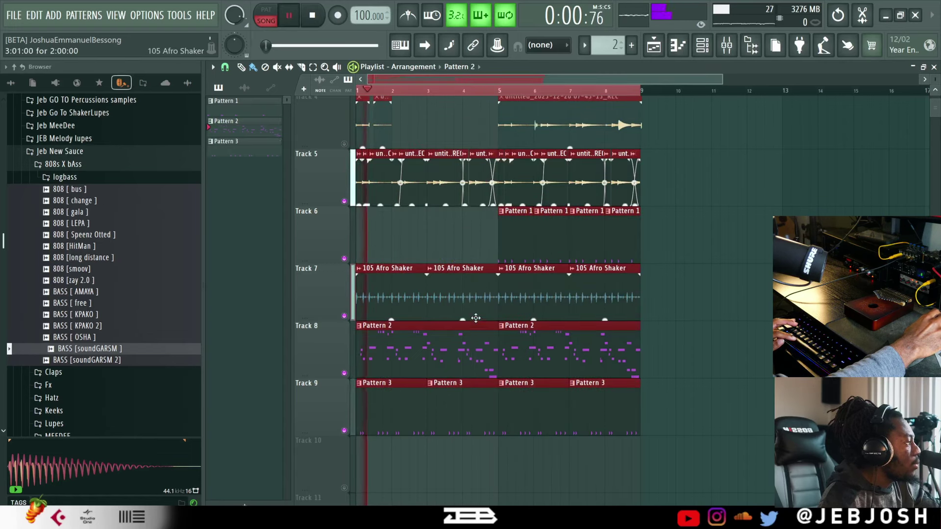
{"action": "right_click", "coordinate": [410, 358]}
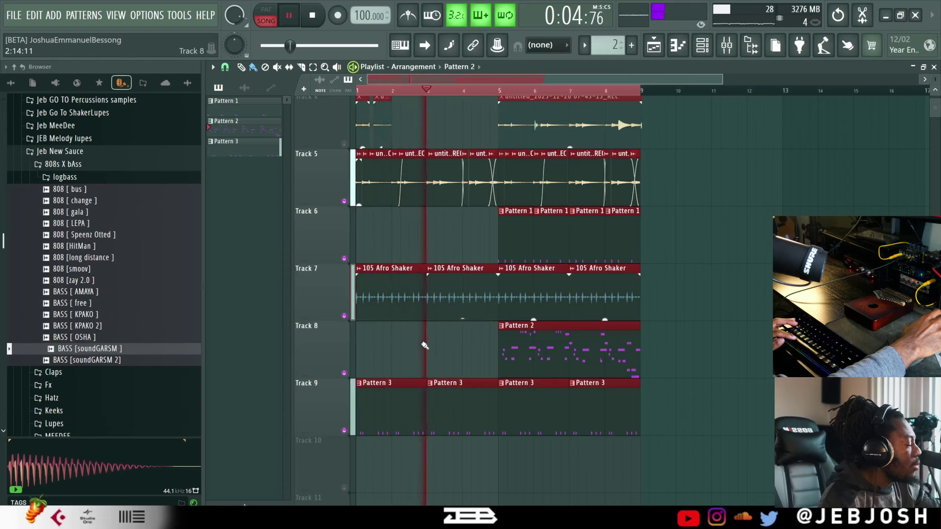
Audition the whistle fx sample from the Fx folder and place it on track 10 starting halfway through bar 4
{"action": "left_click", "coordinate": [63, 165]}
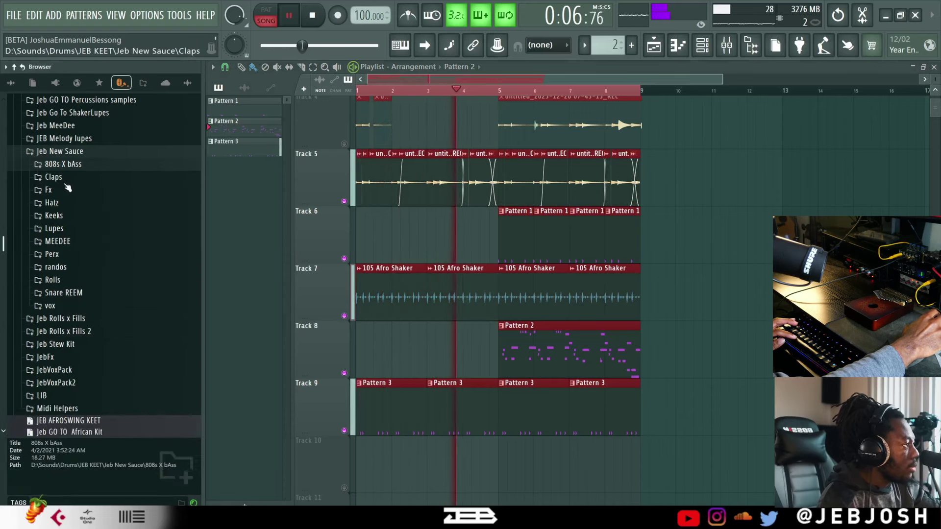
{"action": "left_click", "coordinate": [48, 190]}
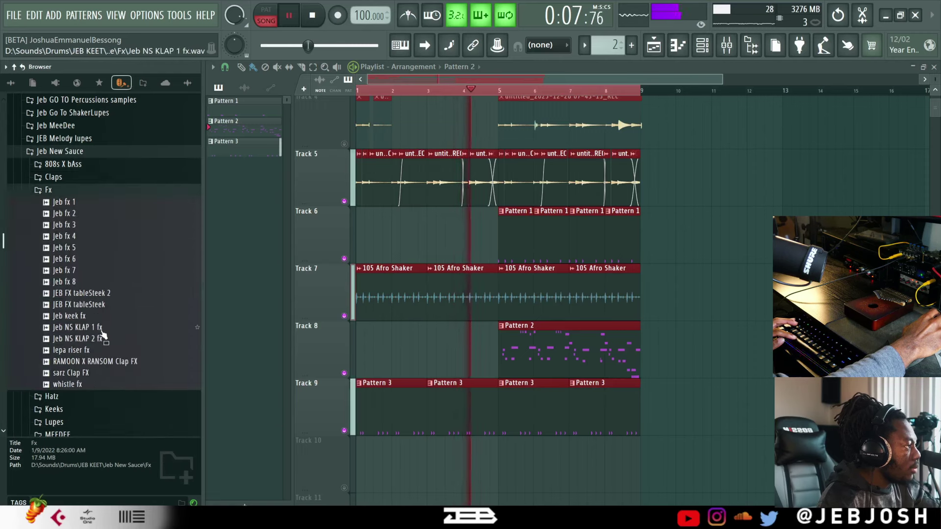
{"action": "key", "text": "space"}
{"action": "left_click", "coordinate": [97, 384]}
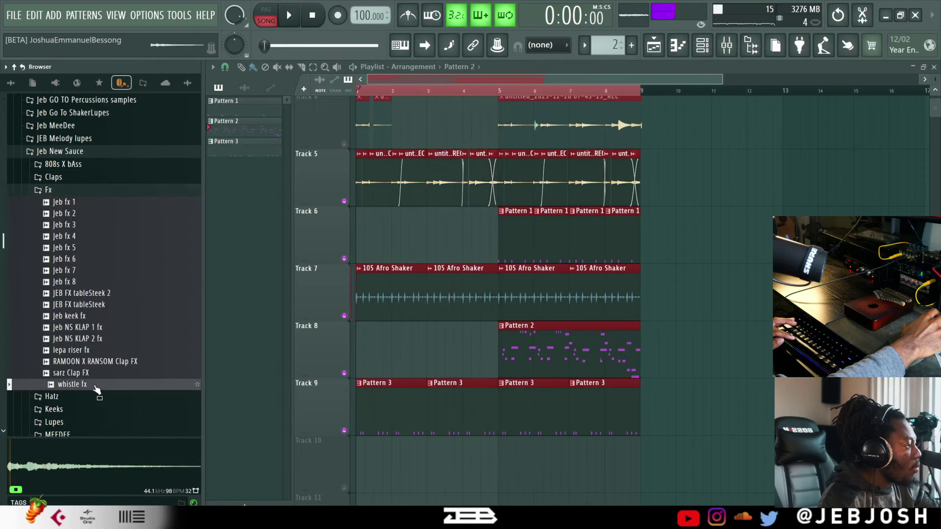
{"action": "left_click_drag", "start_coordinate": [133, 246], "coordinate": [480, 458]}
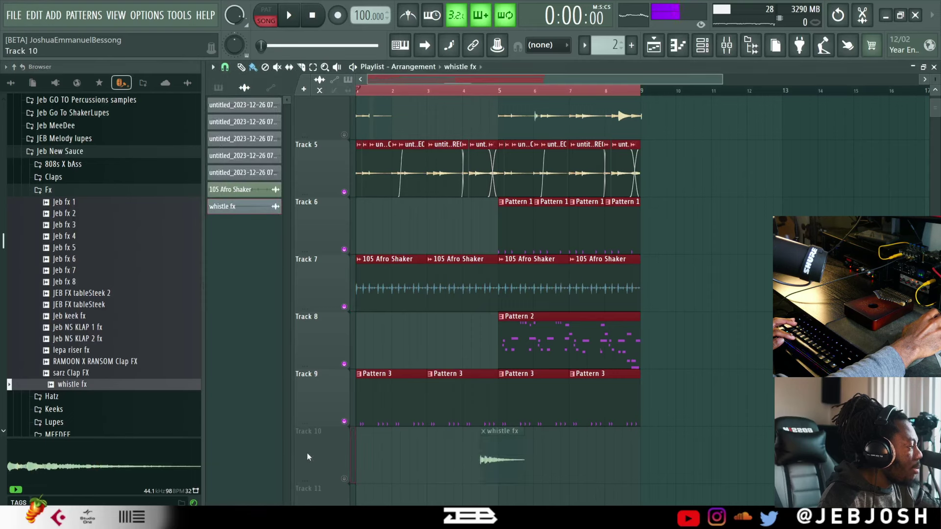
Place the sarz Clap FX sample on track 11 at bar 5, unmute the track and play back the transition
{"action": "left_click_drag", "start_coordinate": [105, 373], "coordinate": [501, 454]}
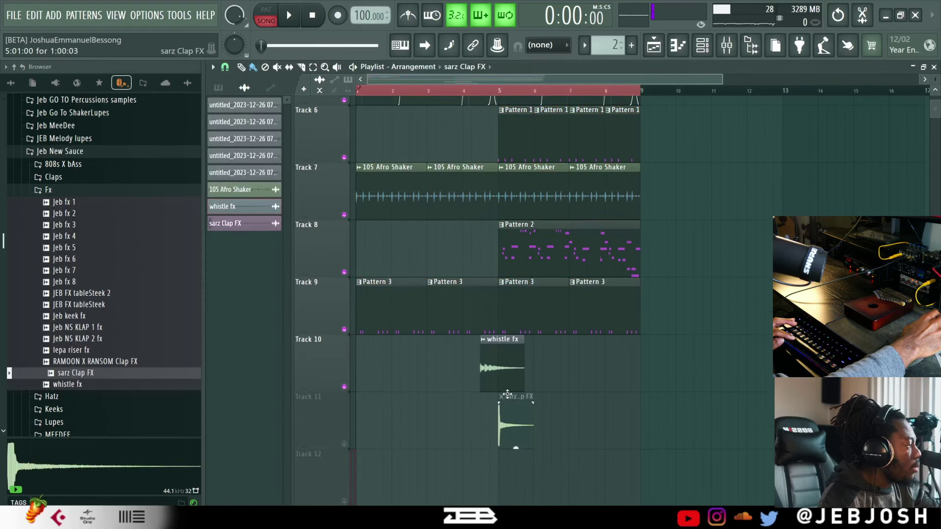
{"action": "left_click", "coordinate": [344, 444]}
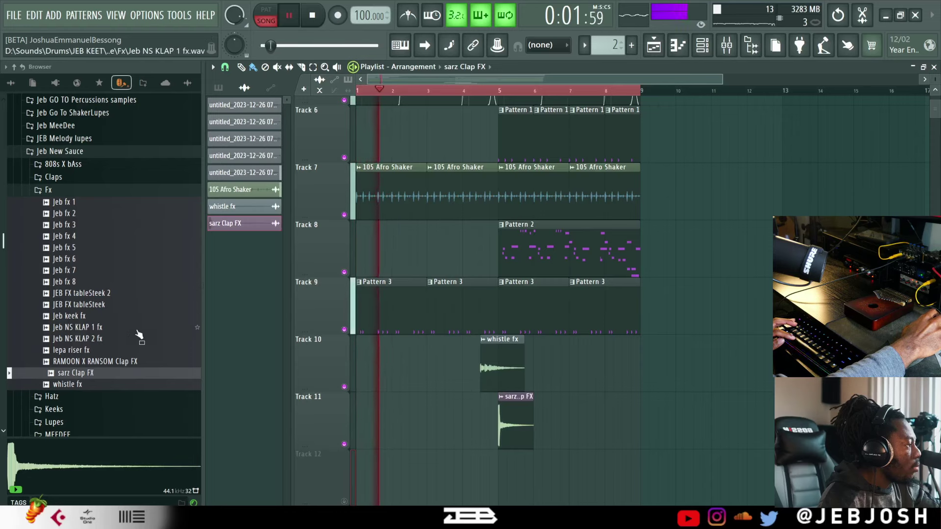
{"action": "scroll", "coordinate": [391, 284], "scroll_direction": "up", "scroll_amount": 4}
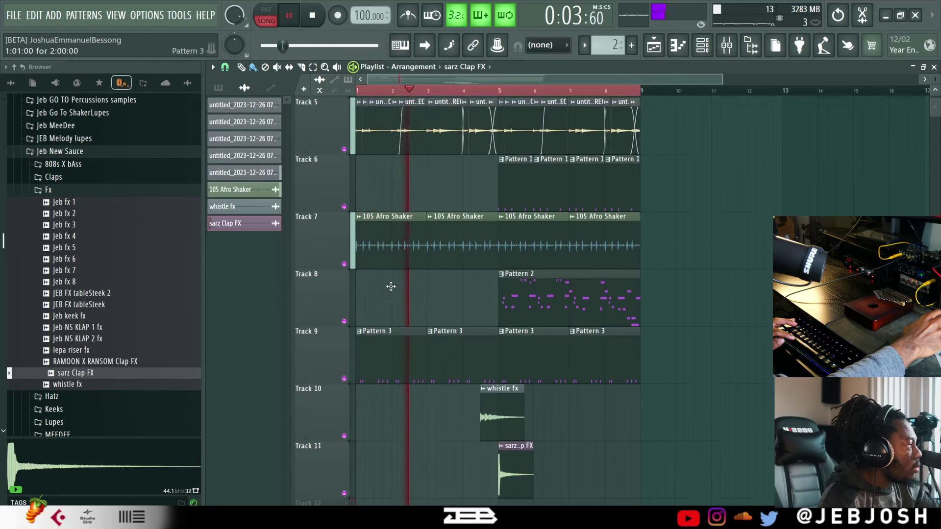
{"action": "scroll", "coordinate": [391, 286], "scroll_direction": "down", "scroll_amount": 3}
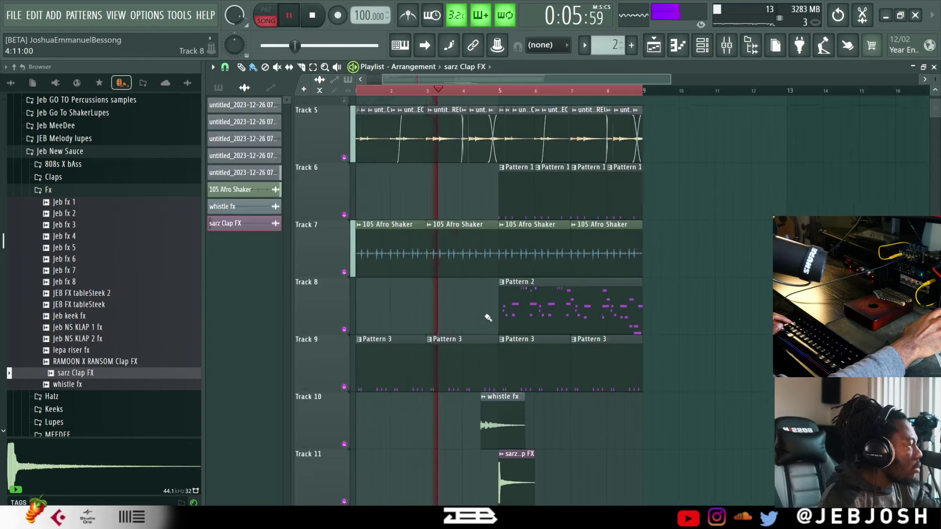
{"action": "scroll", "coordinate": [486, 319], "scroll_direction": "up", "scroll_amount": 2}
{"action": "scroll", "coordinate": [487, 318], "scroll_direction": "down", "scroll_amount": 2}
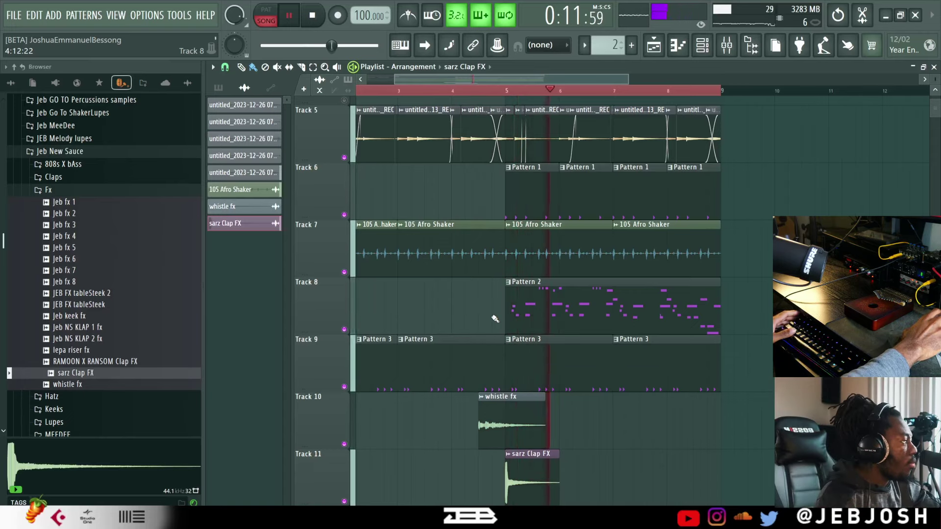
{"action": "key", "text": "space"}
Cut the Kontakt #2 notes out of Pattern 2 and paste them into the same channel in Pattern 4
{"action": "left_click", "coordinate": [598, 323]}
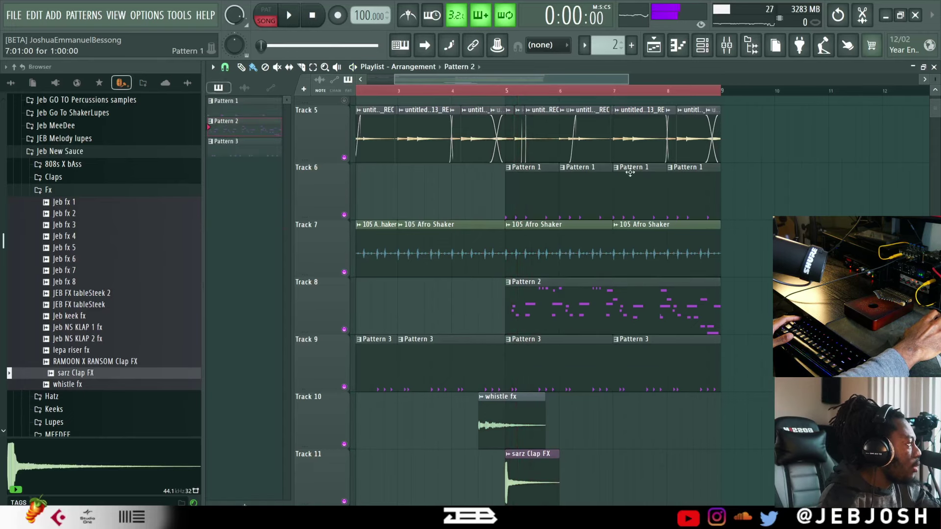
{"action": "left_click", "coordinate": [703, 44]}
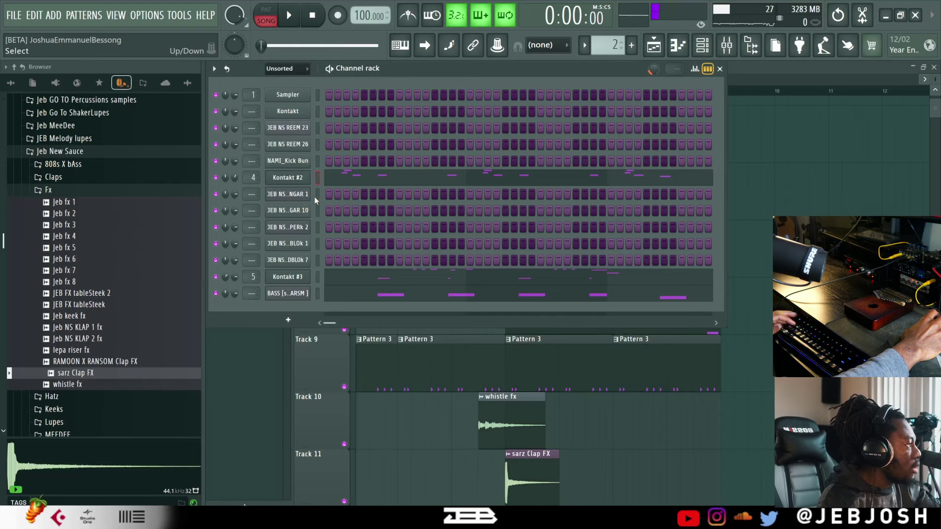
{"action": "key", "text": "ctrl+x"}
{"action": "scroll", "coordinate": [611, 39], "scroll_direction": "up", "scroll_amount": 1}
{"action": "key", "text": "space"}
{"action": "scroll", "coordinate": [611, 39], "scroll_direction": "up", "scroll_amount": 1}
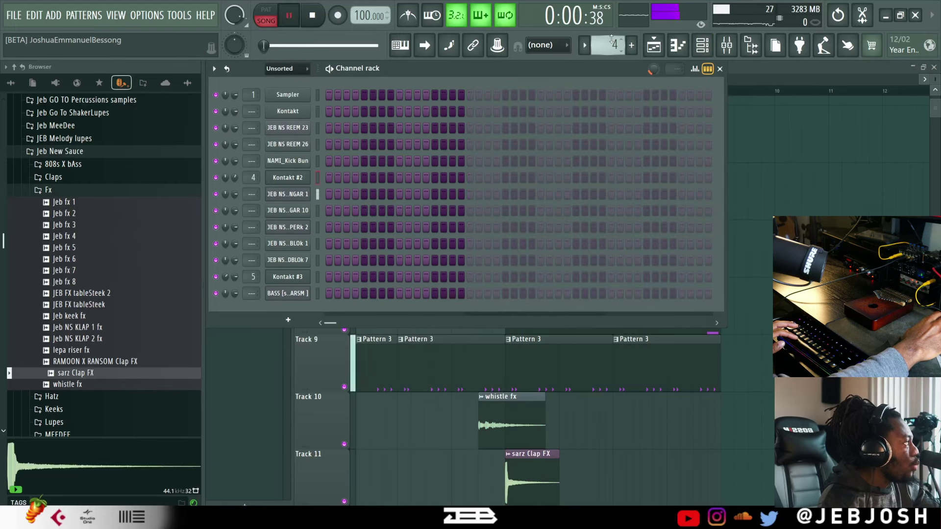
{"action": "key", "text": "ctrl+v"}
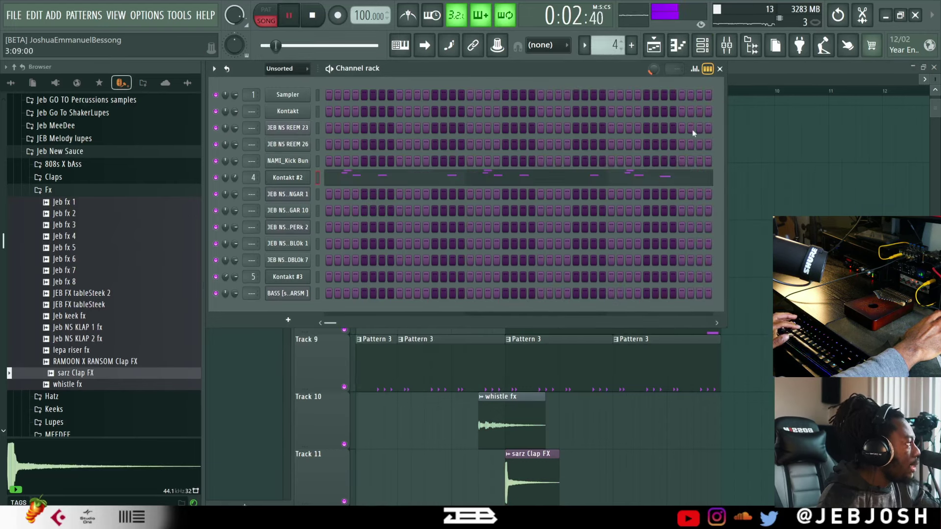
{"action": "left_click", "coordinate": [720, 69]}
Place a Pattern 4 clip on track 12 of the playlist, starting at bar 9
{"action": "scroll", "coordinate": [739, 275], "scroll_direction": "down", "scroll_amount": 2}
{"action": "scroll", "coordinate": [709, 336], "scroll_direction": "down", "scroll_amount": 3}
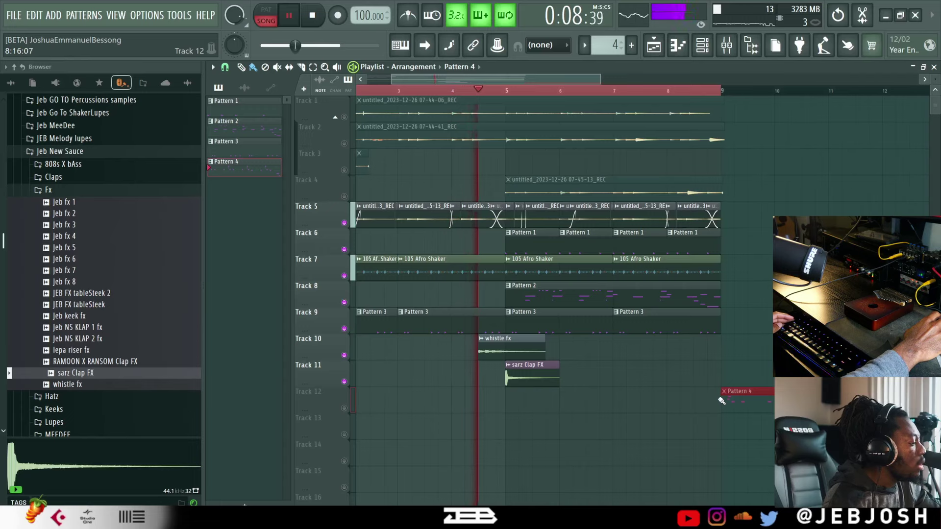
{"action": "scroll", "coordinate": [531, 380], "scroll_direction": "down", "scroll_amount": 3}
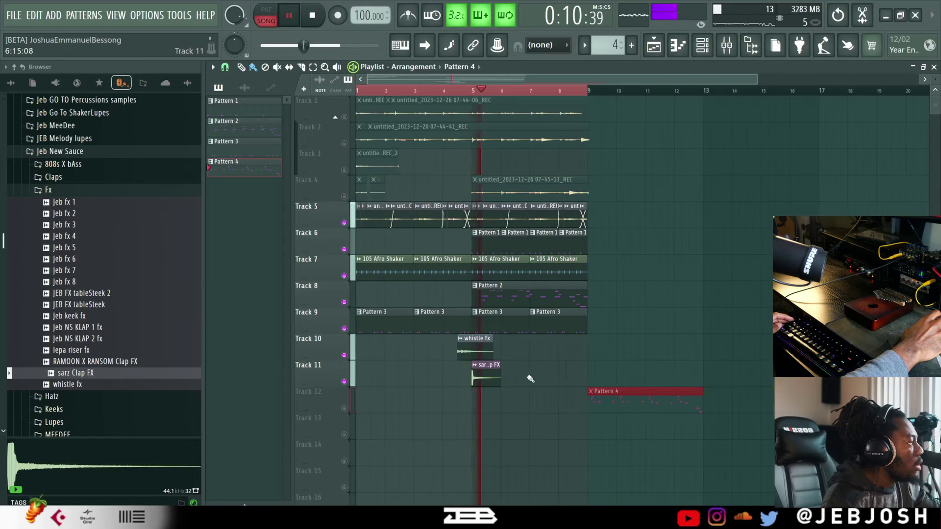
Move the Pattern 4 clip on track 12 so that it starts at bar 5, and clear the clip selection
{"action": "left_click", "coordinate": [637, 323], "text": "ctrl"}
{"action": "key", "text": "ctrl+d"}
{"action": "key", "text": "space"}
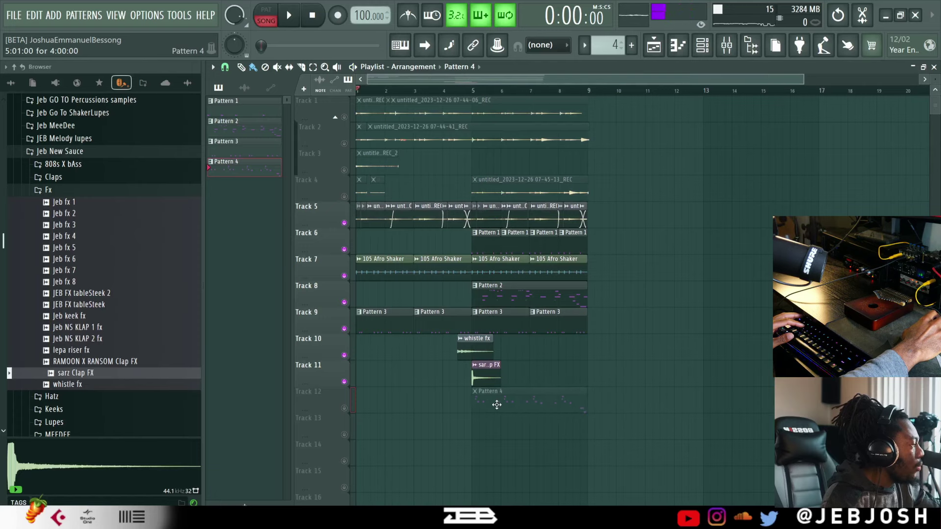
Cut the Kontakt #3 notes out of Pattern 2 and paste them into the same channel in Pattern 5
{"action": "left_click", "coordinate": [704, 51]}
{"action": "left_click", "coordinate": [585, 45]}
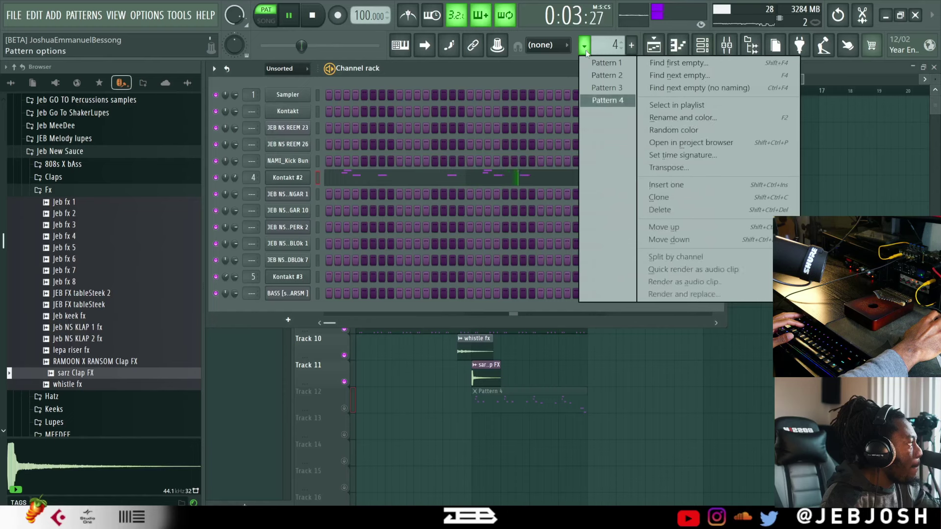
{"action": "left_click", "coordinate": [580, 77]}
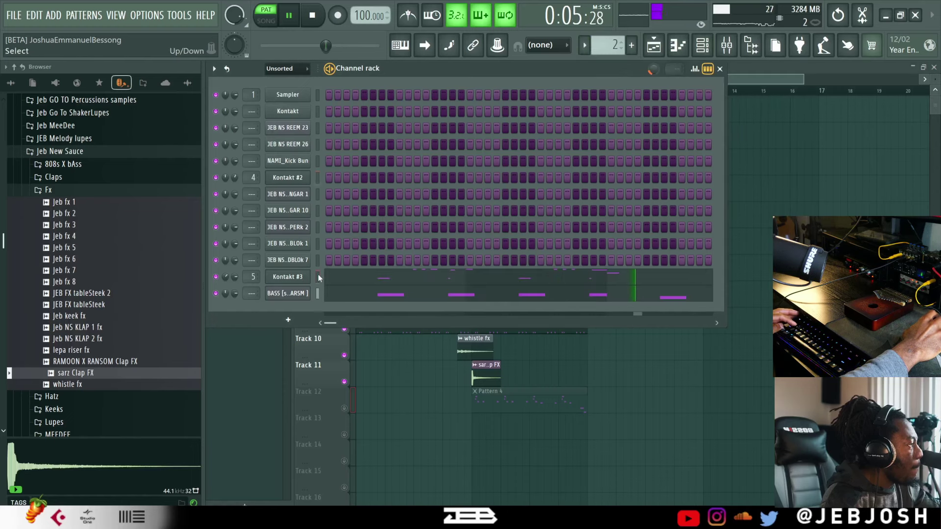
{"action": "key", "text": "ctrl+x"}
{"action": "scroll", "coordinate": [607, 45], "scroll_direction": "up", "scroll_amount": 3}
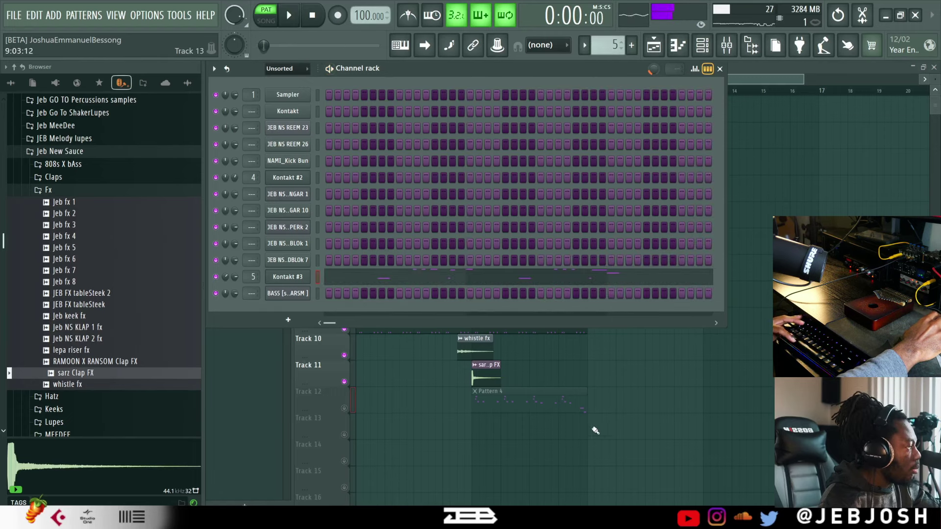
Place a Pattern 5 clip on track 13 at bar 9, unmute tracks 12 and 13, and play the song
{"action": "left_click", "coordinate": [595, 431]}
{"action": "left_click", "coordinate": [344, 408]}
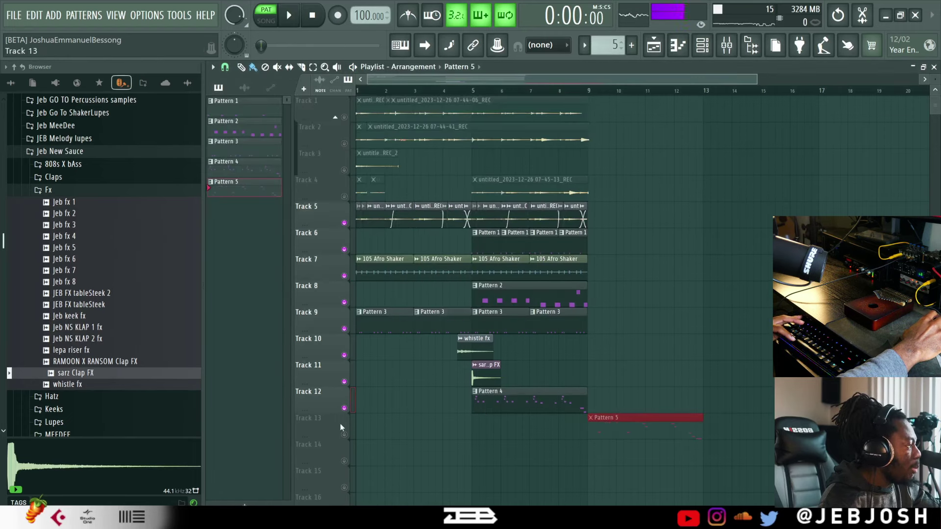
{"action": "left_click", "coordinate": [344, 434]}
{"action": "key", "text": "space"}
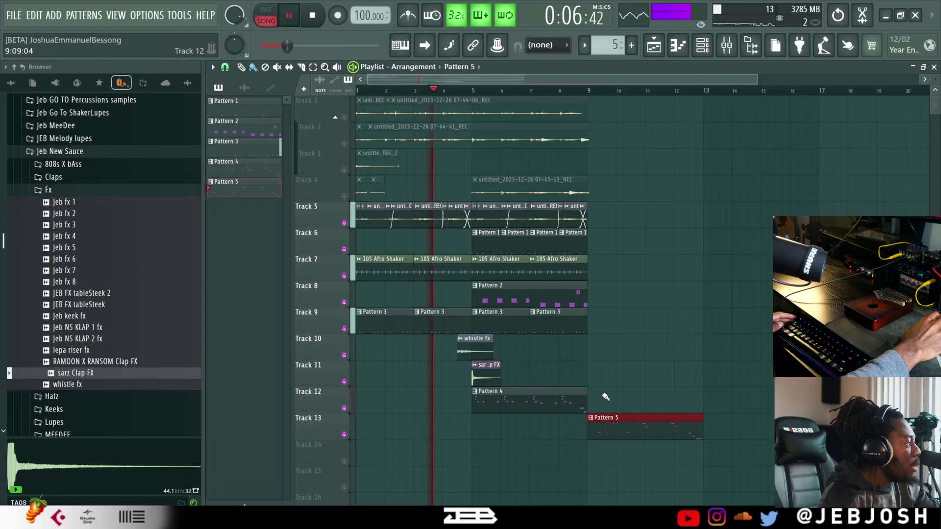
Mute the Pattern 4 clip at bar 5, and duplicate the bars 5–8 clips on tracks 5–9 plus the sarz Clap FX to bar 9
{"action": "left_click", "coordinate": [561, 377], "text": "ctrl"}
{"action": "right_click", "coordinate": [555, 396], "text": "alt"}
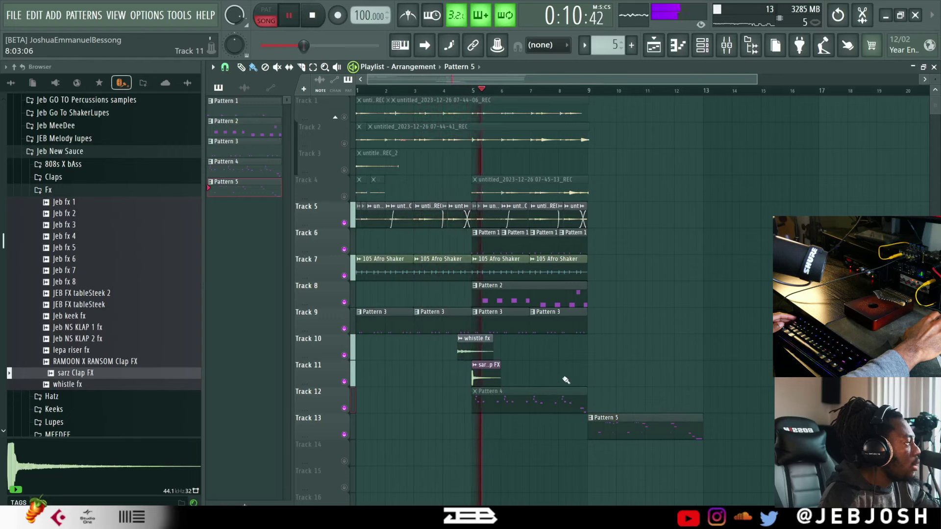
{"action": "left_click_drag", "start_coordinate": [613, 335], "coordinate": [604, 227]}
{"action": "right_click", "coordinate": [622, 186]}
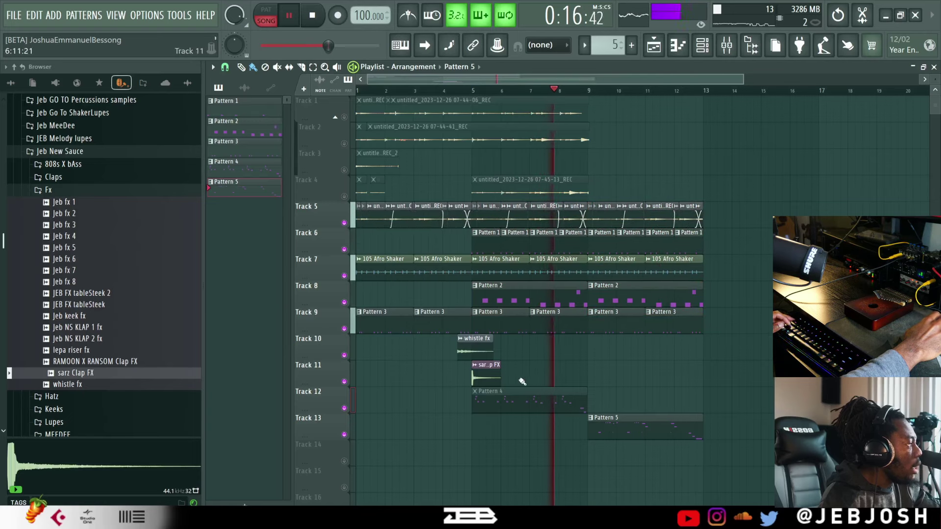
{"action": "left_click", "coordinate": [487, 373]}
{"action": "left_click_drag", "start_coordinate": [604, 376], "coordinate": [597, 377]}
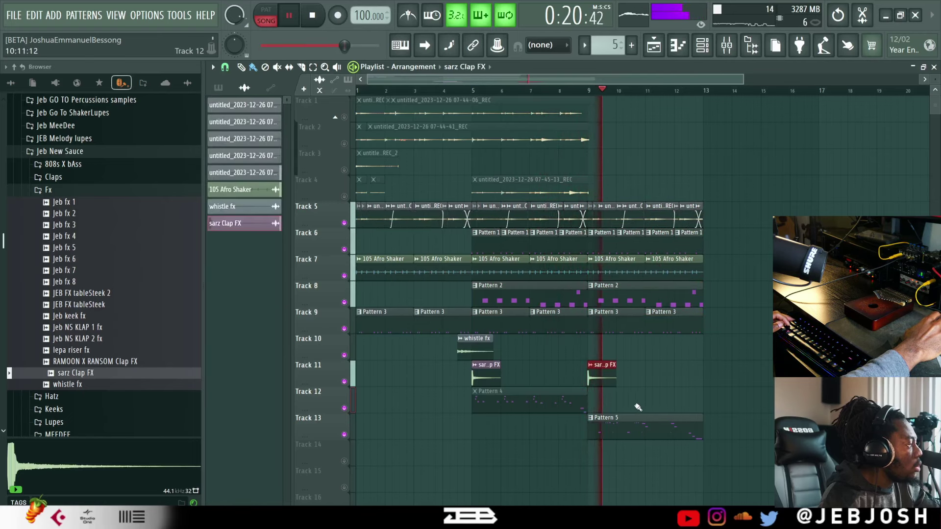
Move Pattern 4 to bar 9 and Pattern 5 to bar 13, and duplicate the bars 9–12 section to start at bar 13
{"action": "left_click_drag", "start_coordinate": [545, 408], "coordinate": [595, 229]}
{"action": "key", "text": "ctrl+b"}
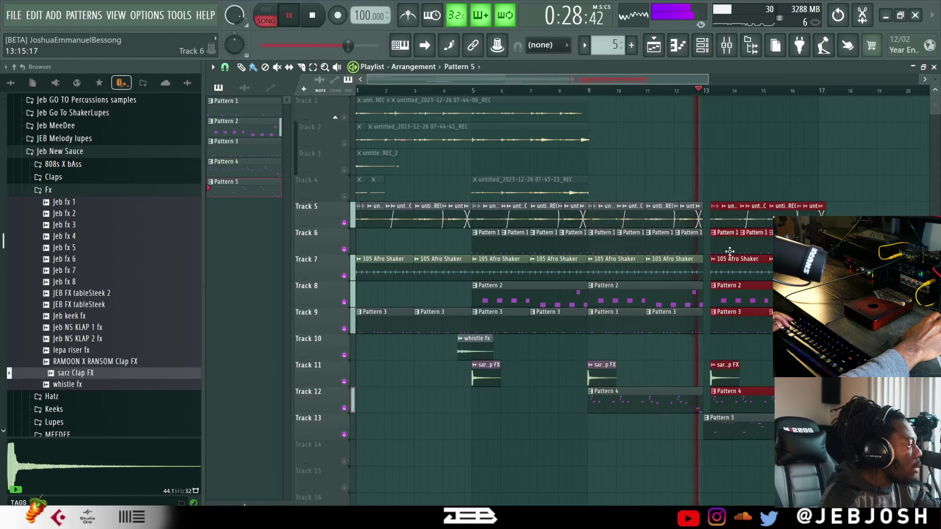
{"action": "left_click_drag", "start_coordinate": [729, 252], "coordinate": [726, 252]}
{"action": "left_click", "coordinate": [627, 347], "text": "ctrl"}
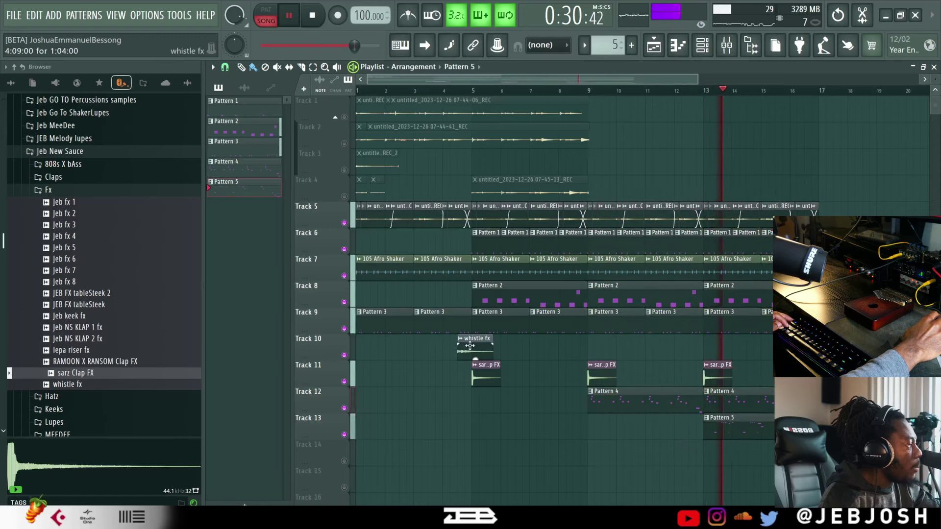
Copy the whistle fx clip on track 10 to halfway through bar 12, and loop playback over bars 13–16
{"action": "left_click_drag", "start_coordinate": [470, 345], "coordinate": [703, 382]}
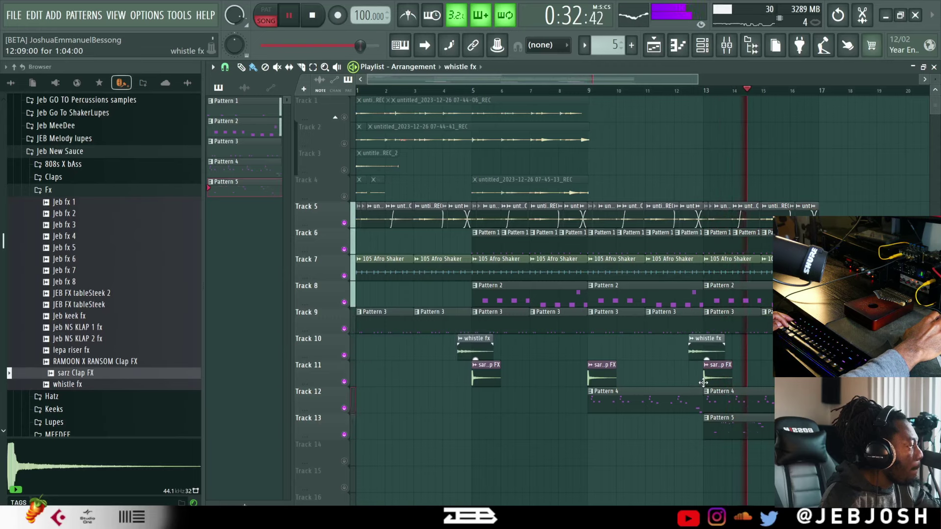
{"action": "scroll", "coordinate": [703, 382], "scroll_direction": "down", "scroll_amount": 3}
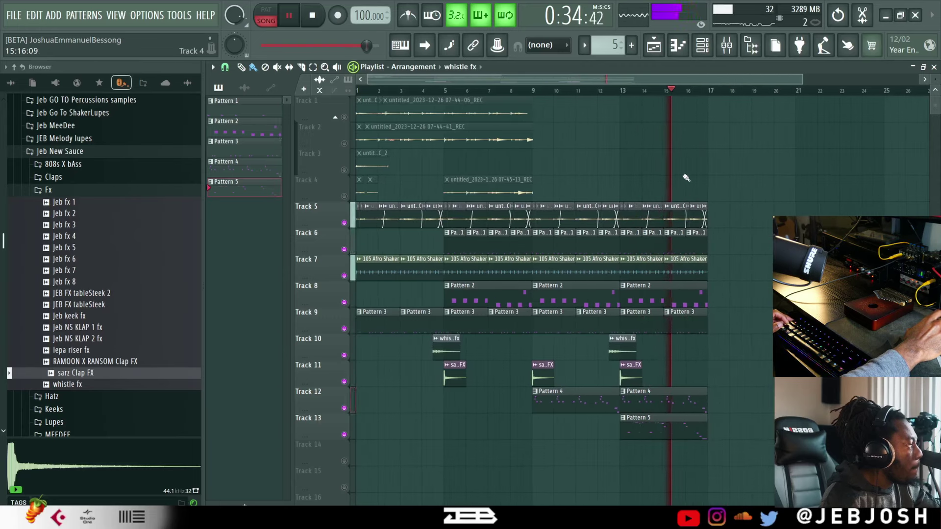
{"action": "left_click_drag", "start_coordinate": [709, 92], "coordinate": [618, 94]}
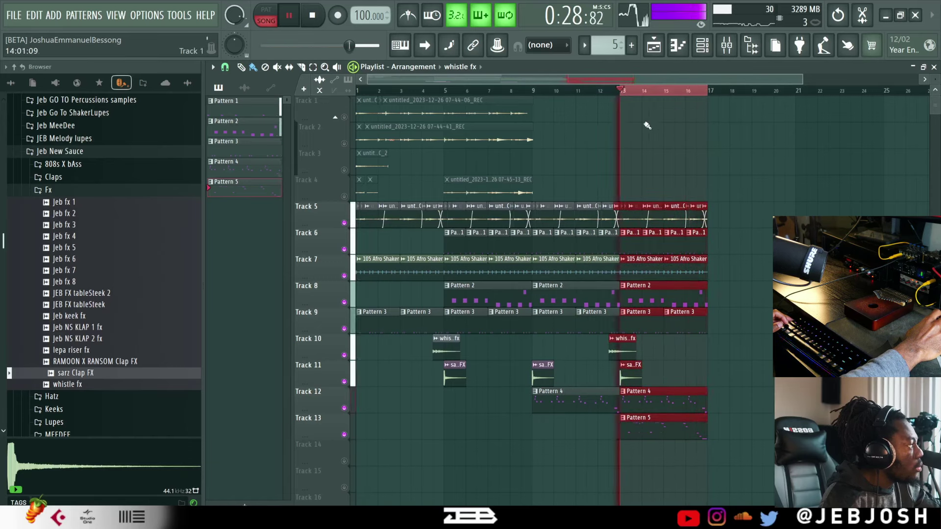
Duplicate the bars 13–16 section with its whistle and clap effects to bar 17, and clear the loop selection to play from the start
{"action": "left_click_drag", "start_coordinate": [759, 490], "coordinate": [638, 206]}
{"action": "key", "text": "ctrl+b"}
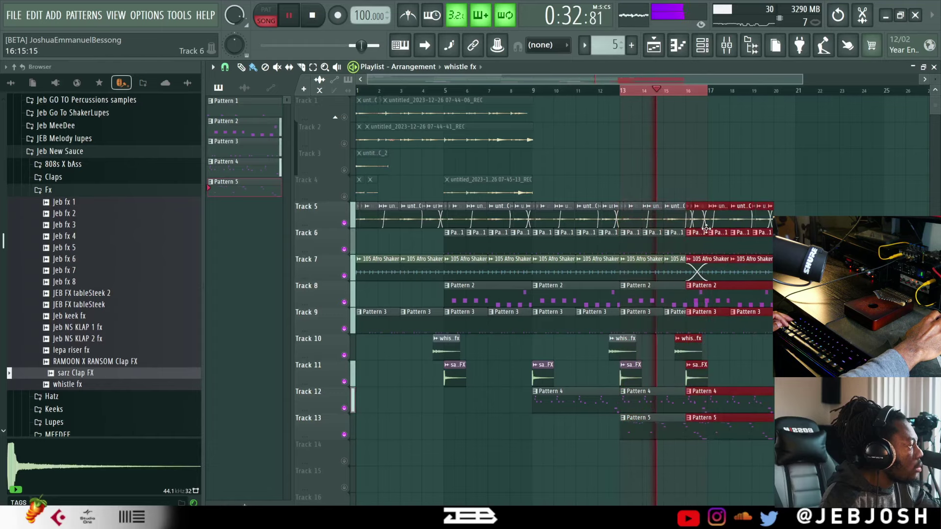
{"action": "key", "text": "space"}
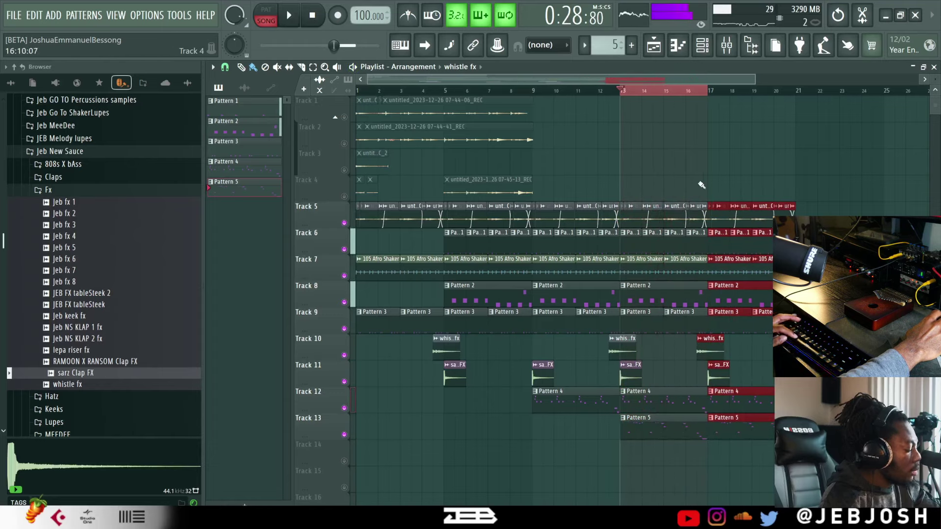
{"action": "key", "text": "ctrl+d"}
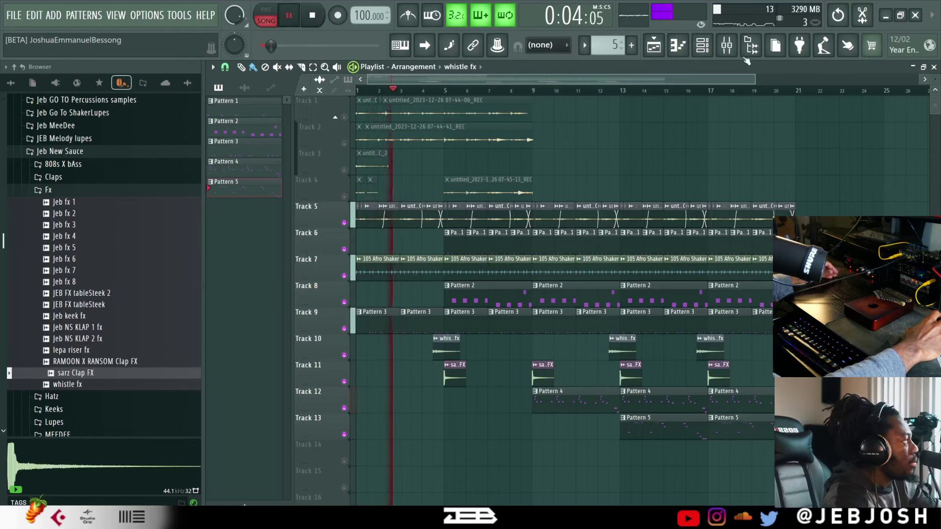
Open the mixer while the arrangement plays
{"action": "key", "text": "F9"}
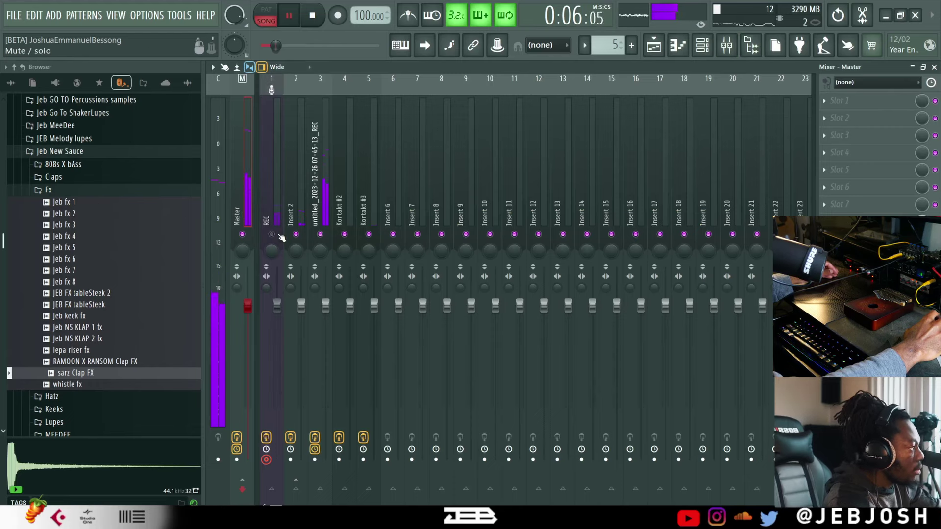
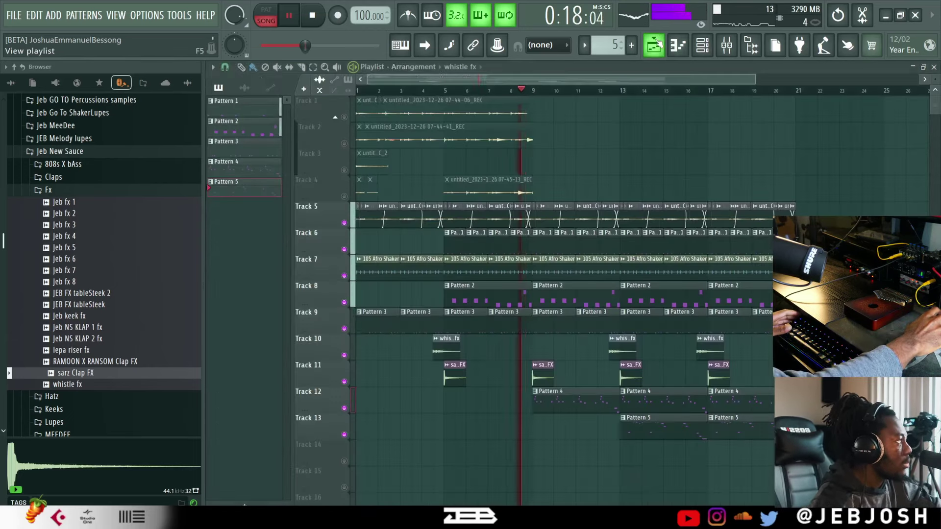
Review the whole arrangement in the playlist while it plays through to the end of the last section, and stop playback
{"action": "key", "text": "F5"}
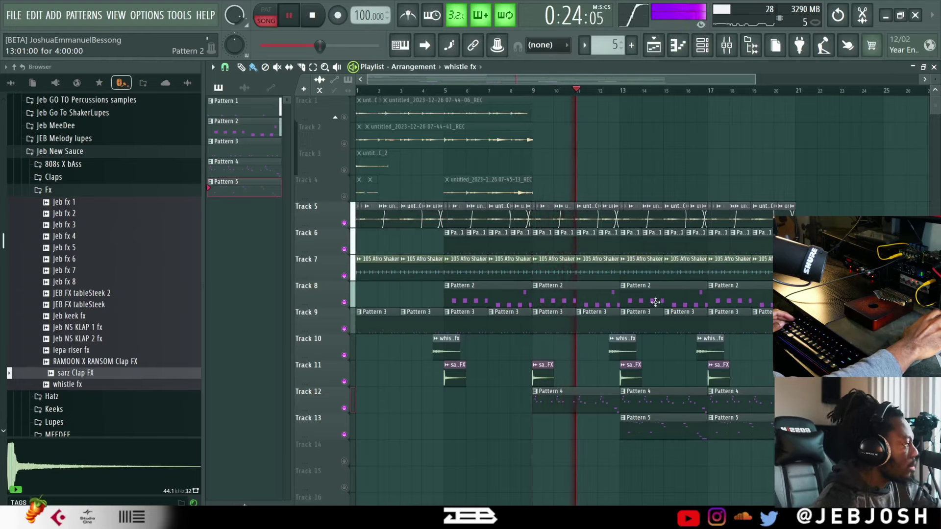
{"action": "scroll", "coordinate": [600, 324], "scroll_direction": "down", "scroll_amount": 3}
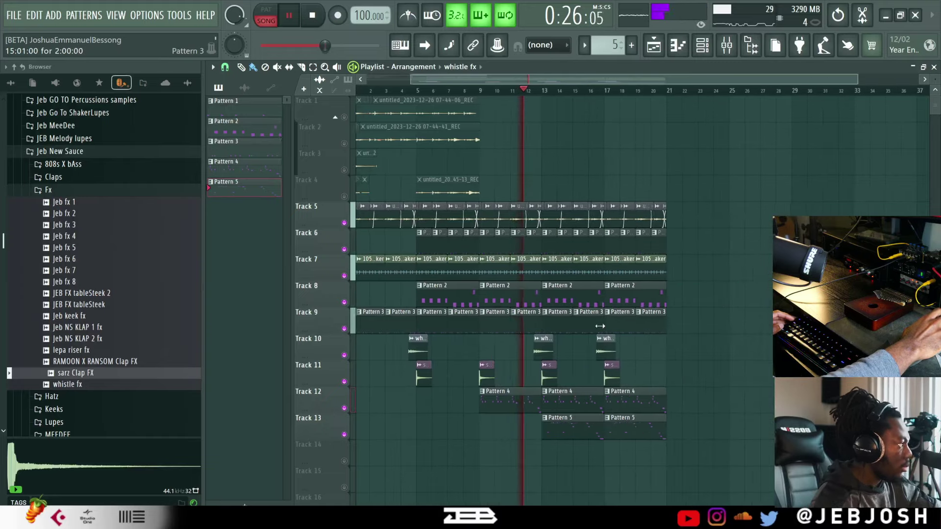
{"action": "scroll", "coordinate": [598, 324], "scroll_direction": "up", "scroll_amount": 4}
{"action": "scroll", "coordinate": [599, 324], "scroll_direction": "down", "scroll_amount": 2}
{"action": "scroll", "coordinate": [599, 323], "scroll_direction": "up", "scroll_amount": 3}
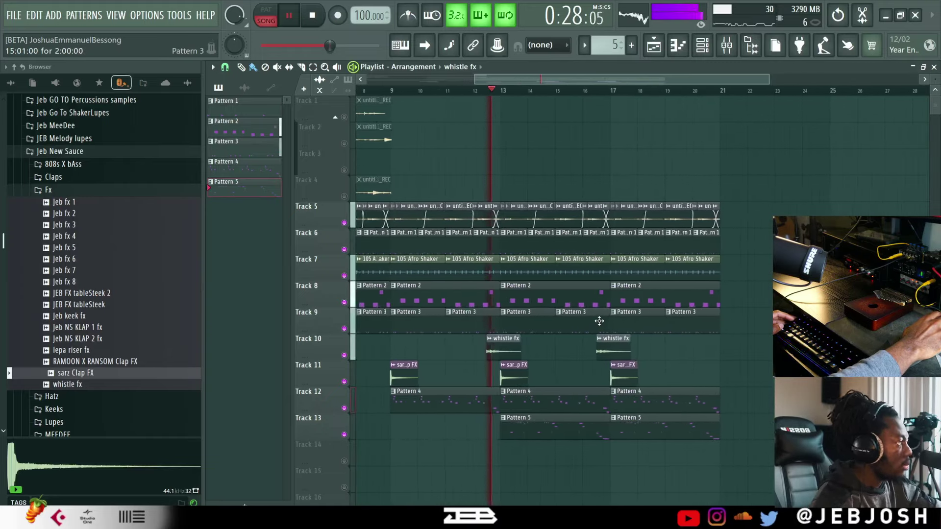
{"action": "scroll", "coordinate": [598, 322], "scroll_direction": "down", "scroll_amount": 4}
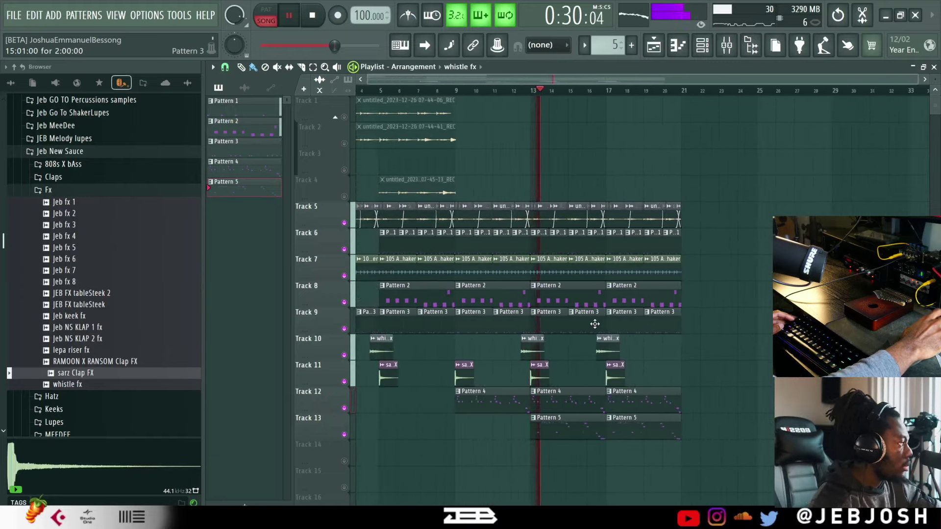
{"action": "scroll", "coordinate": [584, 320], "scroll_direction": "down", "scroll_amount": 2}
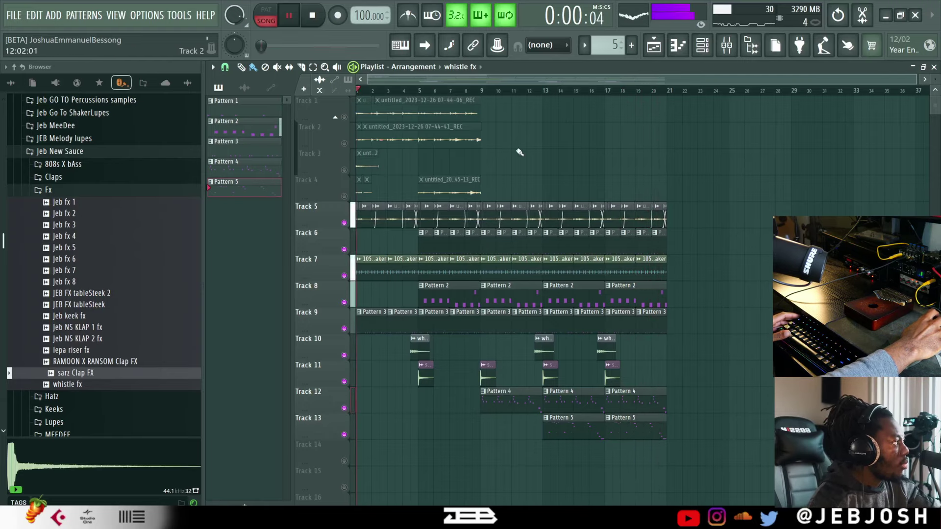
{"action": "key", "text": "space"}
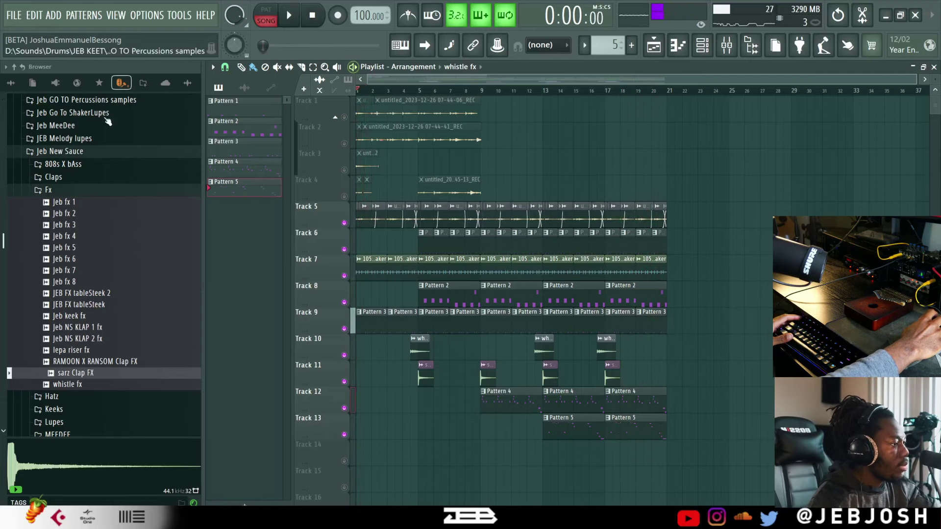